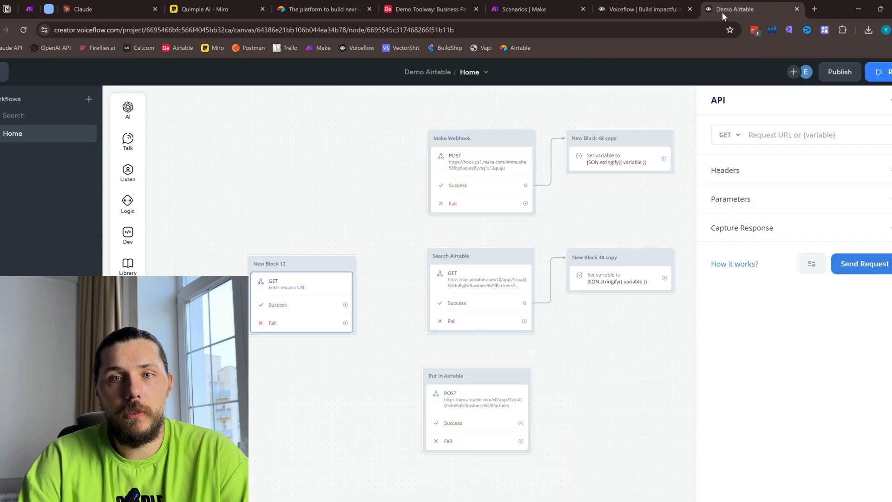
- Close the spare Airtable and Voiceflow browser tabs and leave the API settings of New Block 12
left_click(369, 9)
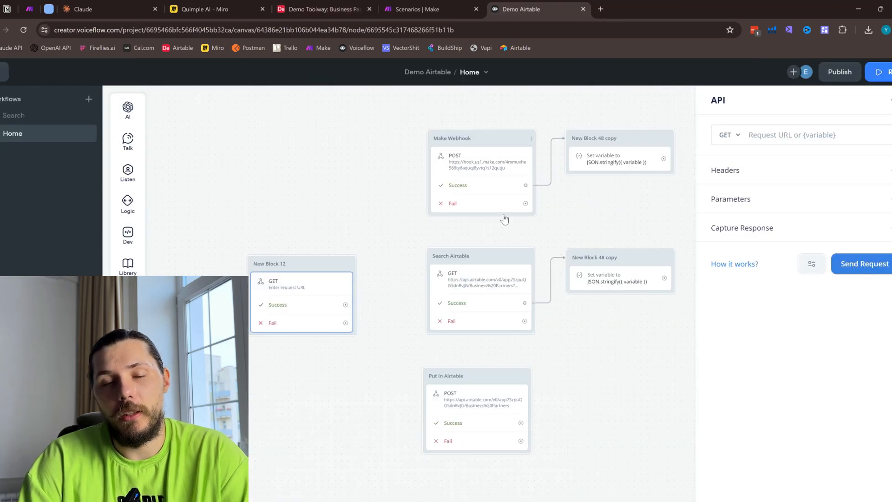
scroll(344, 239, "up", 2)
left_click(343, 240)
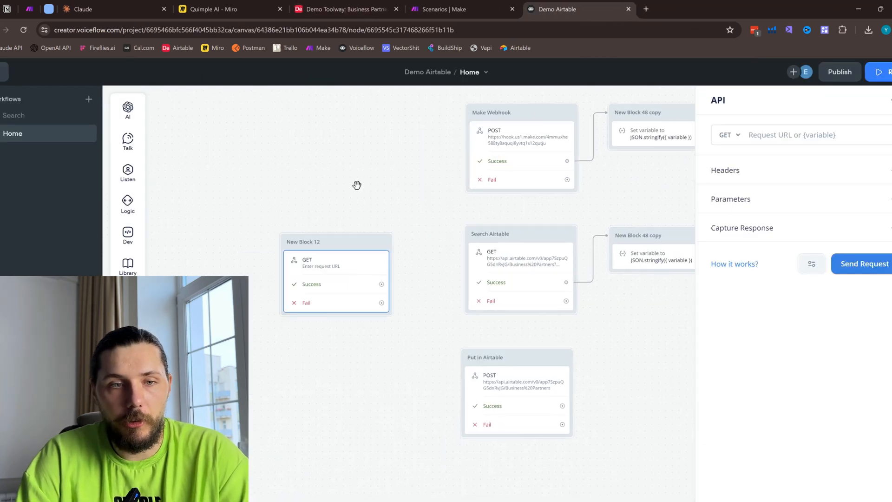
- Try placing another API block on the Voiceflow canvas below New Block 12, and delete it again
mouse_move(129, 237)
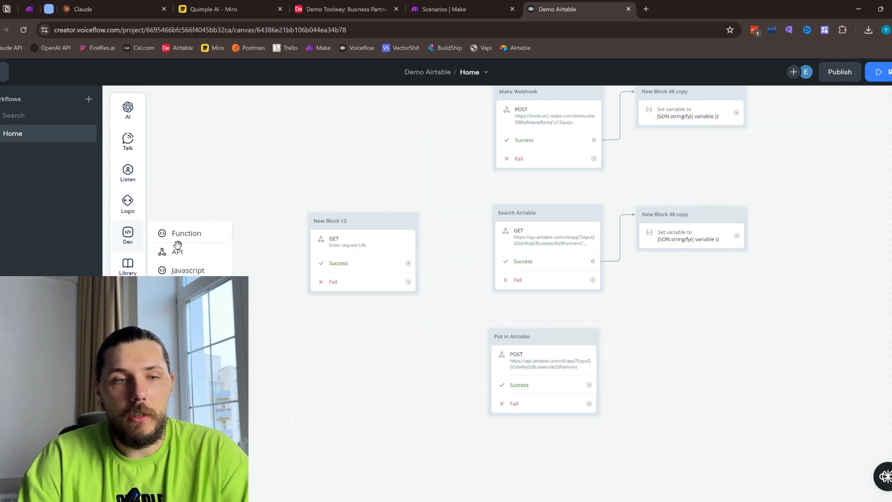
left_click_drag(178, 245, 300, 346)
right_click(315, 353)
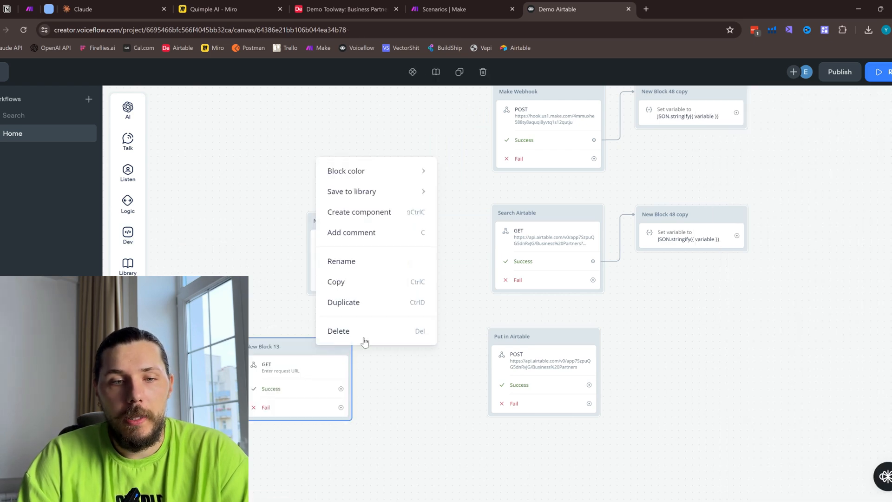
left_click(364, 331)
- Delete New Block 12 from the canvas
right_click(365, 218)
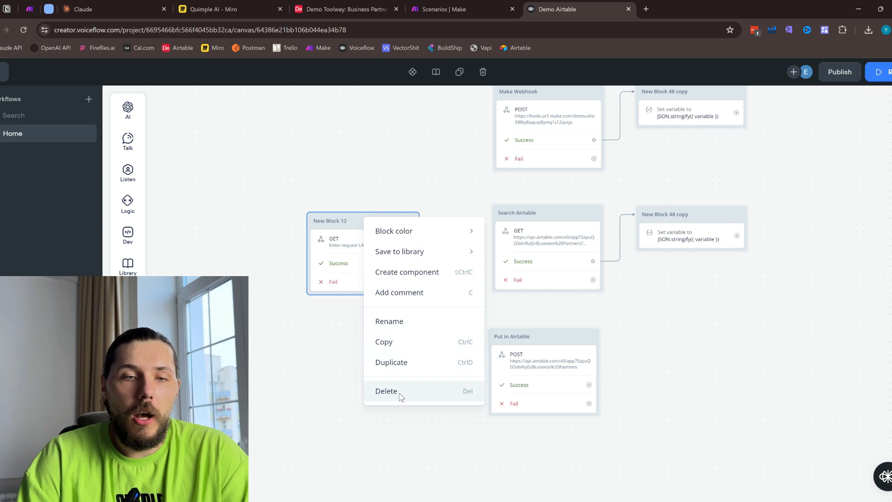
left_click(401, 393)
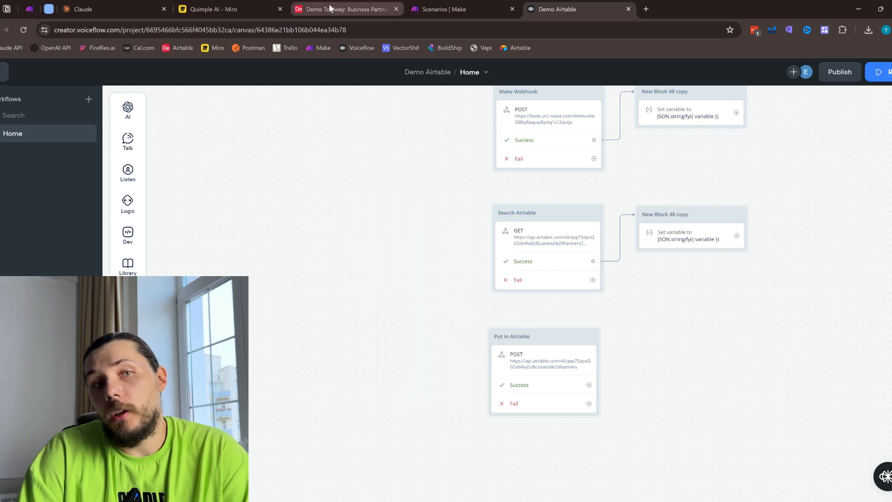
- Switch to the Miro board and circle the Make.com box with the pen
left_click(255, 6)
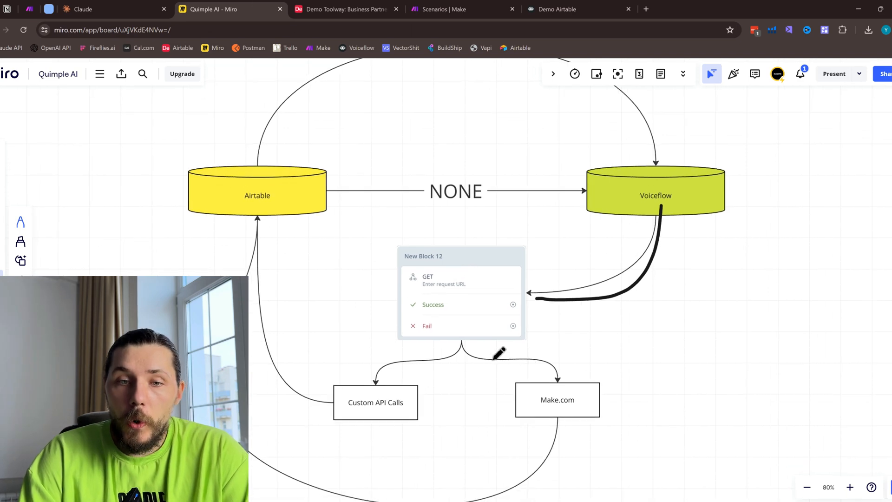
mouse_move(620, 372)
left_mouse_down()
mouse_move(501, 371)
mouse_move(576, 366)
left_mouse_up()
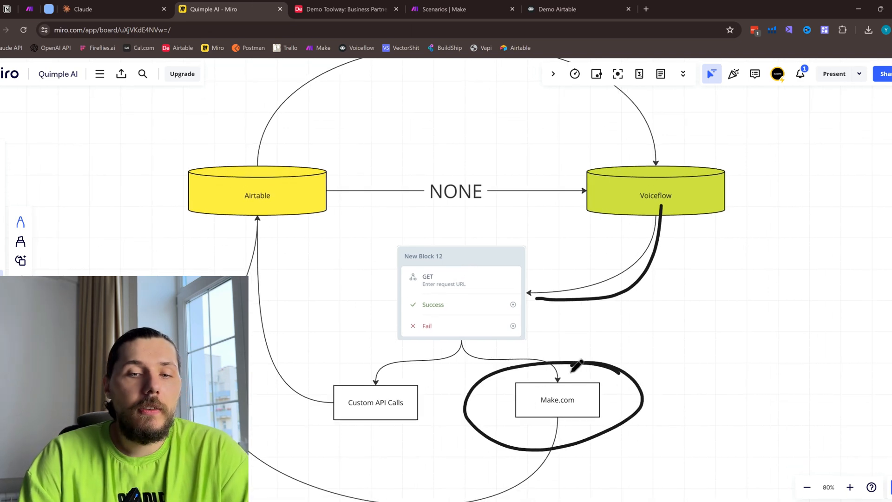
- Switch to Make and view the list of all scenarios
left_click(449, 5)
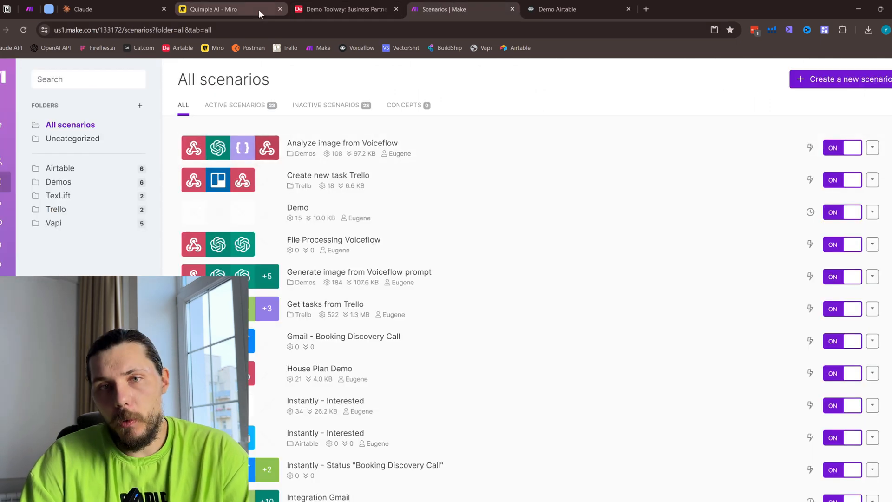
mouse_move(258, 9)
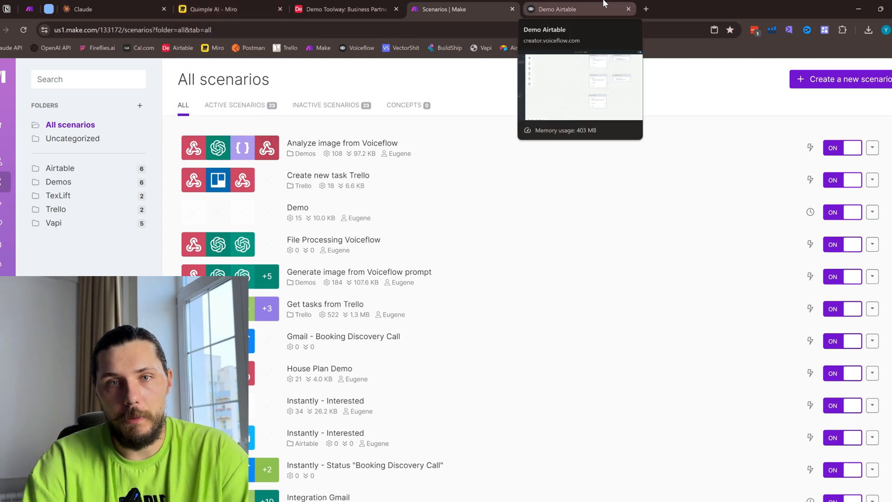
left_click(580, 9)
- Return to the Miro board, circle the New Block 12 image and draw a pen line from it towards Make.com
left_click(257, 10)
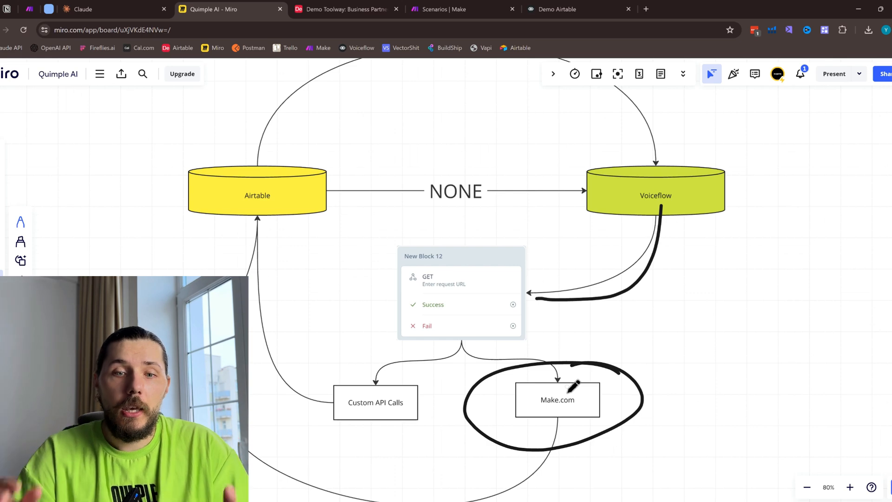
mouse_move(464, 249)
left_mouse_down()
mouse_move(422, 289)
mouse_move(488, 338)
mouse_move(487, 300)
mouse_move(467, 297)
mouse_move(513, 352)
left_mouse_up()
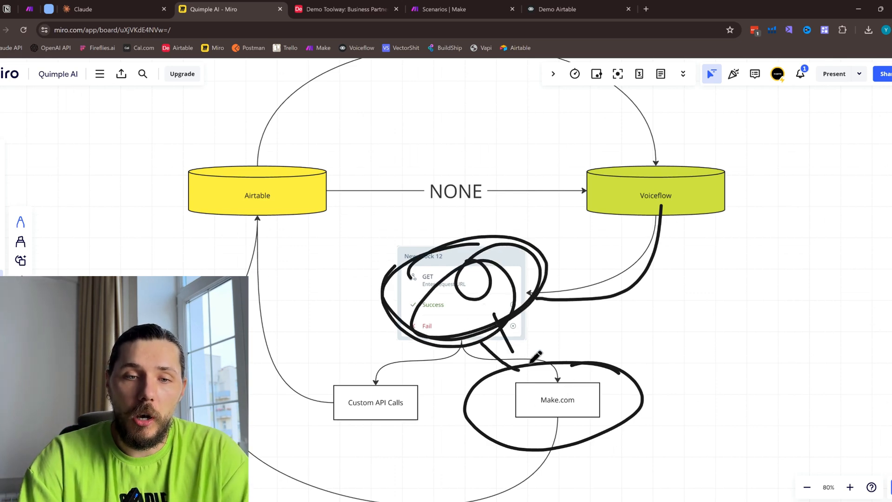
- Undo all pen strokes on the diagram, including the one drawn from Voiceflow to New Block 12
key("ctrl+z")
key("ctrl+z")
key("ctrl+z")
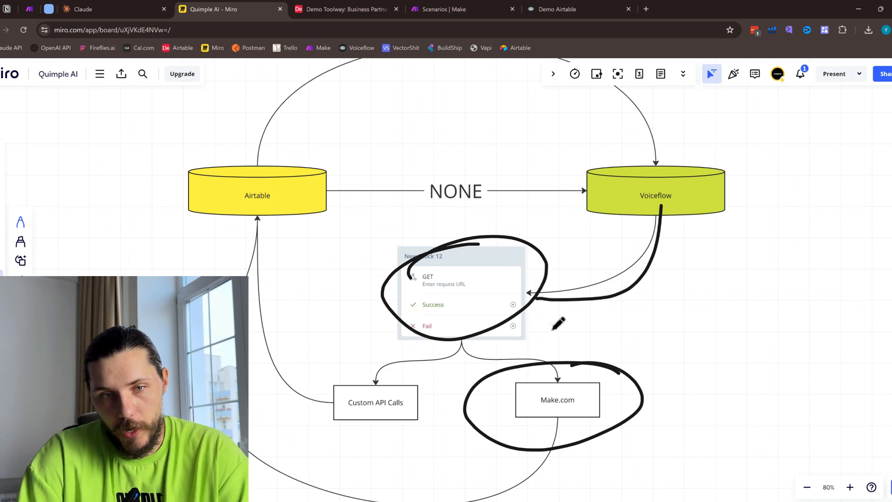
key("ctrl+z")
key("ctrl+z")
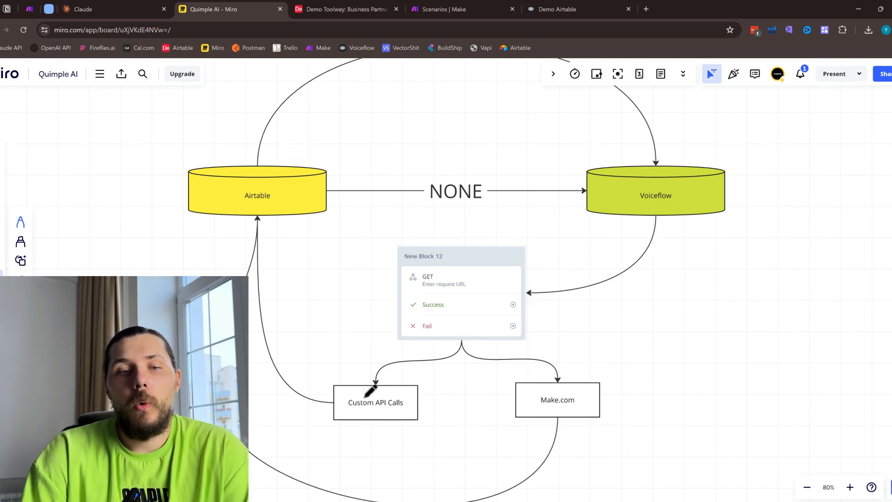
- Draw a pen line from New Block 12 to the Custom API Calls box and circle that box
mouse_move(464, 335)
left_mouse_down()
mouse_move(379, 372)
mouse_move(349, 439)
mouse_move(343, 380)
left_mouse_up()
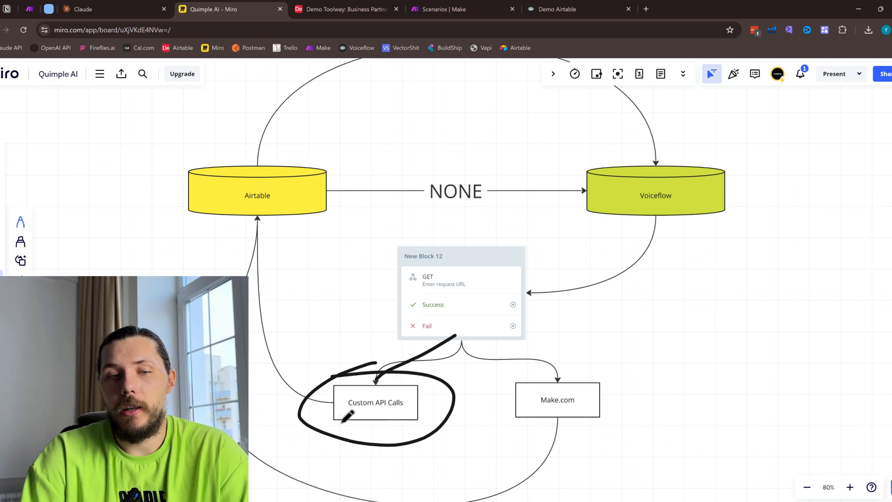
- Search the web for "airtable api docs" in a new tab, look through Airtable's API support articles and close the tab
left_click(645, 9)
type("airtable api co")
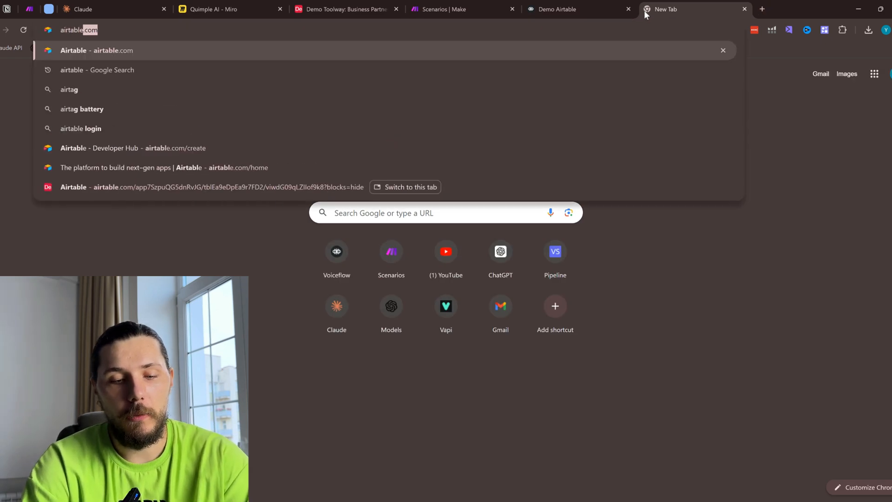
key("BackSpace")
key("BackSpace")
type("docs")
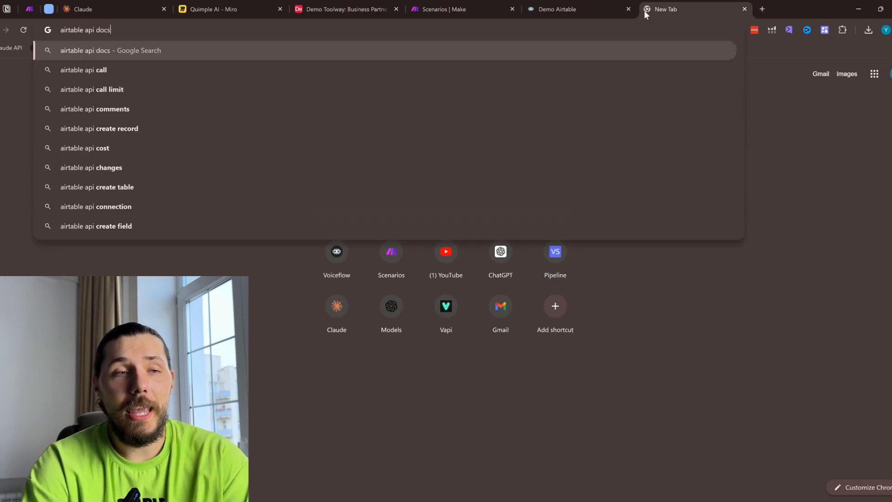
key("Return")
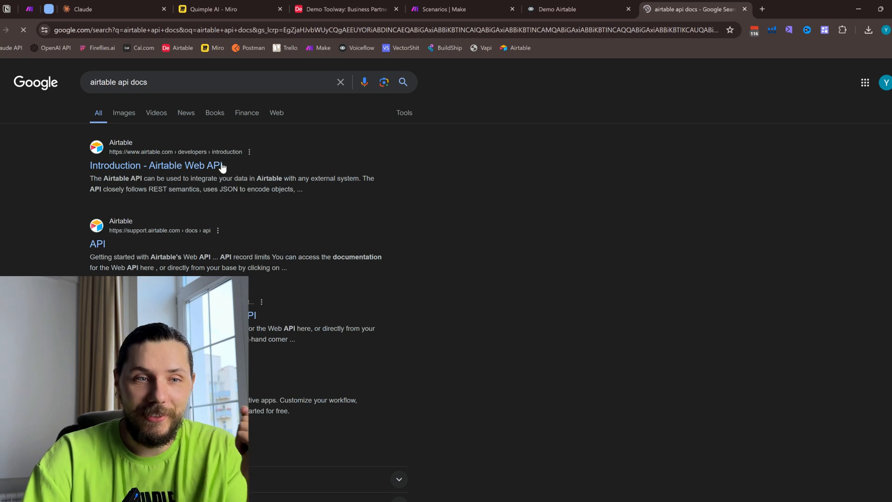
left_click(98, 245)
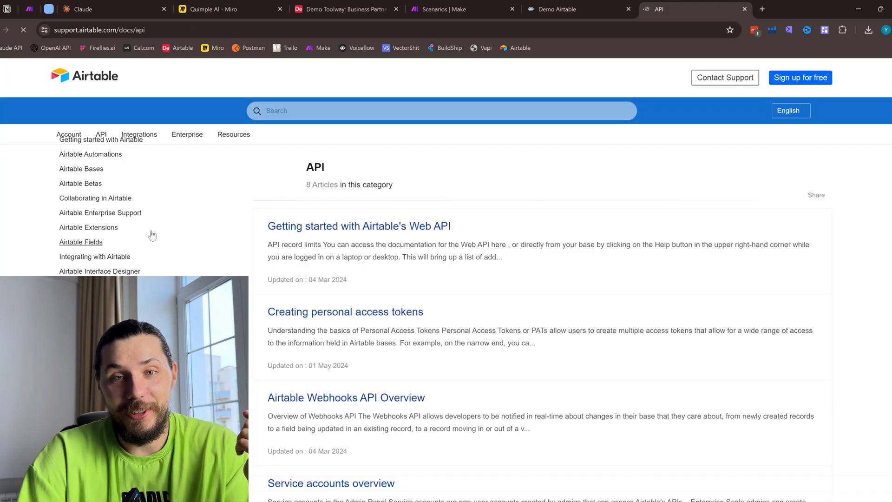
scroll(469, 251, "down", 5)
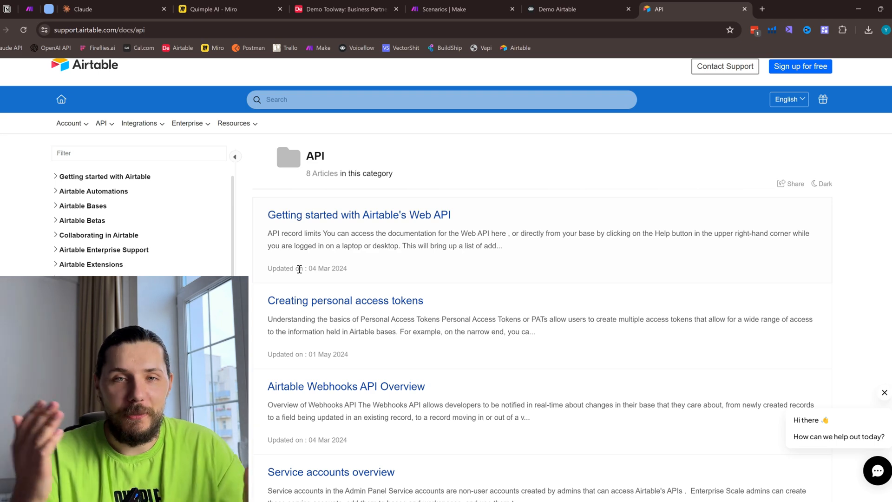
left_click(745, 9)
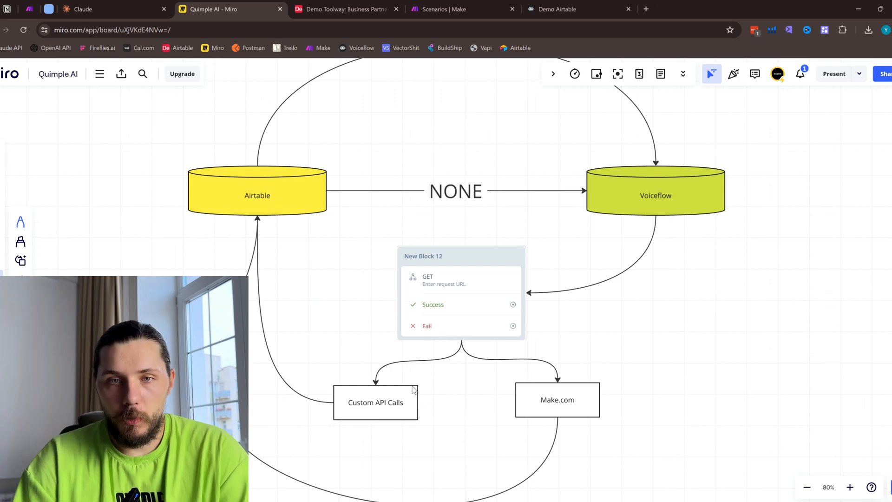
- Mark the route from Make.com to Airtable with the pen, circling both shapes and drawing an arrow between them
scroll(436, 371, "left", 1)
scroll(535, 298, "left", 1)
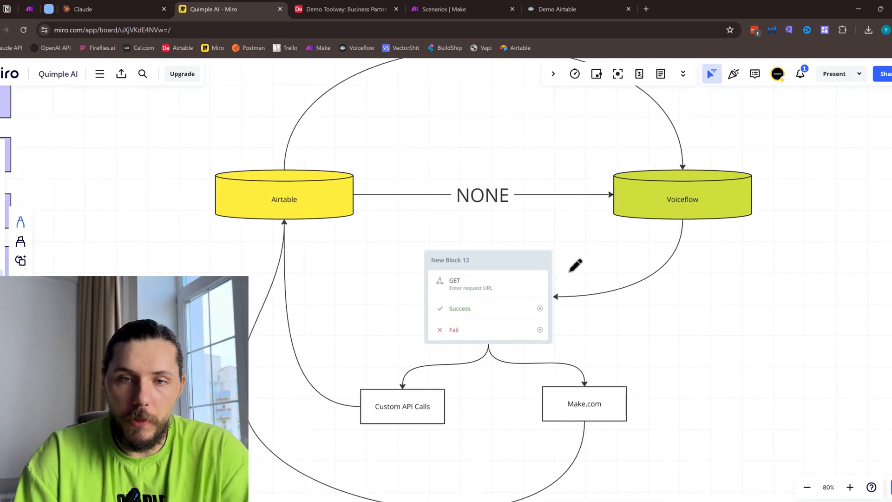
mouse_move(603, 382)
left_mouse_down()
mouse_move(556, 424)
mouse_move(584, 400)
mouse_move(378, 460)
mouse_move(293, 180)
left_mouse_up()
scroll(589, 393, "down", 2)
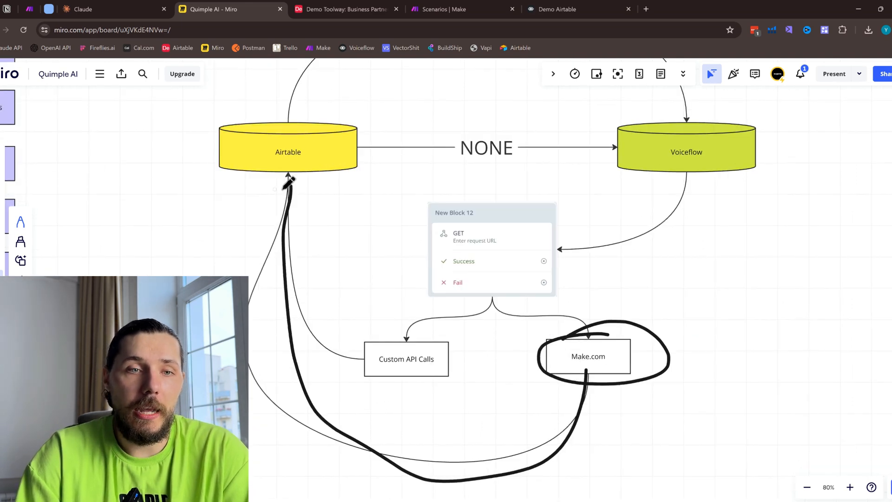
left_click_drag(274, 212, 313, 215)
left_click_drag(311, 108, 344, 112)
scroll(348, 191, "up", 3)
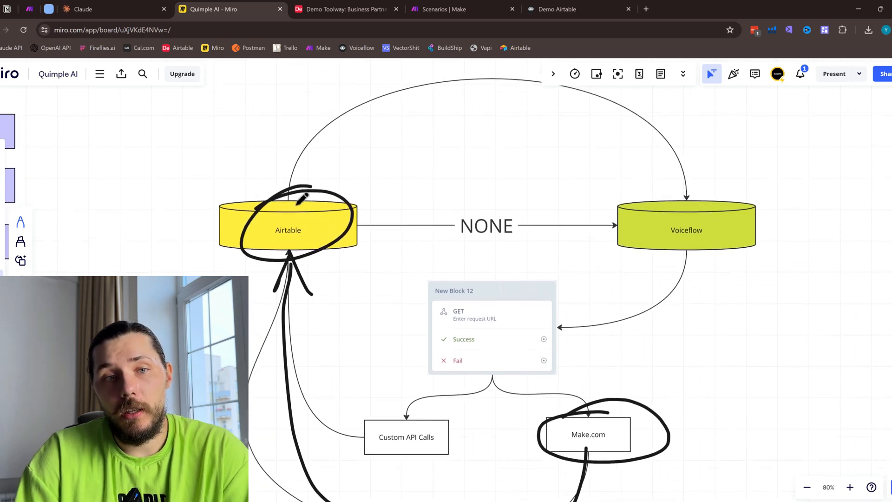
- Scribble pen circles over the middle of the upper curved connector between Airtable and Voiceflow
scroll(350, 190, "up", 2)
mouse_move(480, 160)
left_mouse_down()
mouse_move(517, 171)
mouse_move(553, 140)
mouse_move(447, 170)
left_mouse_up()
scroll(420, 368, "down", 1)
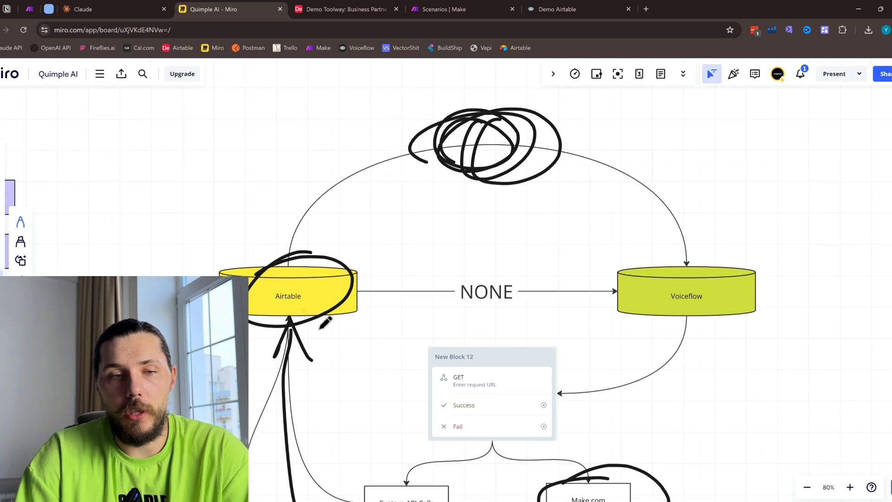
- Draw pen arrows from Airtable to New Block 12 and on to Voiceflow, and circle the Voiceflow cylinder
left_click_drag(325, 310, 448, 365)
left_click_drag(417, 324, 448, 365)
left_click_drag(448, 365, 396, 364)
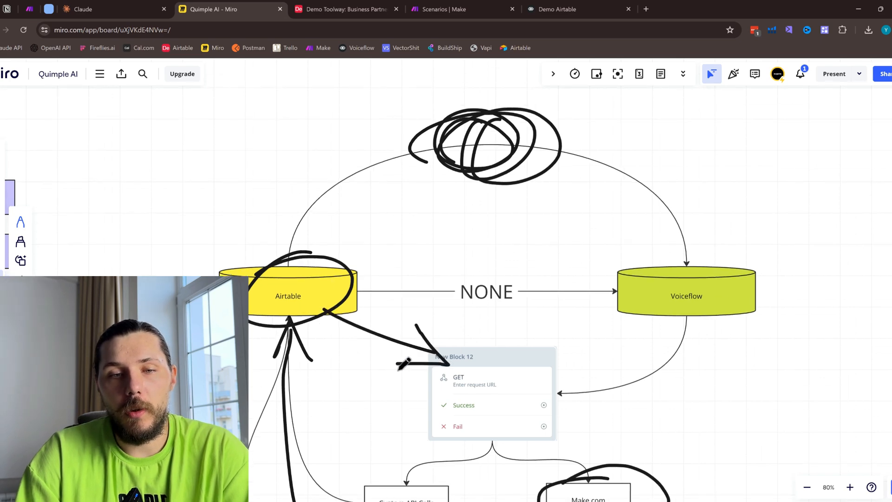
mouse_move(546, 377)
left_mouse_down()
mouse_move(633, 328)
mouse_move(584, 335)
left_mouse_up()
left_click_drag(649, 307, 643, 350)
mouse_move(713, 271)
left_mouse_down()
mouse_move(759, 297)
mouse_move(609, 286)
left_mouse_up()
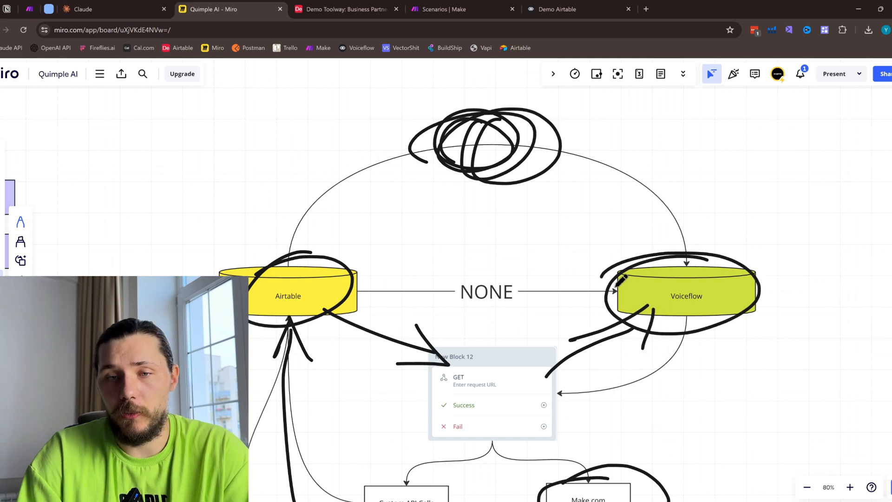
- Undo the pen scribble on the upper connector, the arrows through New Block 12 and the Voiceflow circle
key("ctrl+z")
key("ctrl+z")
key("ctrl+z")
key("ctrl+z")
key("ctrl+z")
key("ctrl+z")
key("ctrl+z")
key("ctrl+z")
key("ctrl+z")
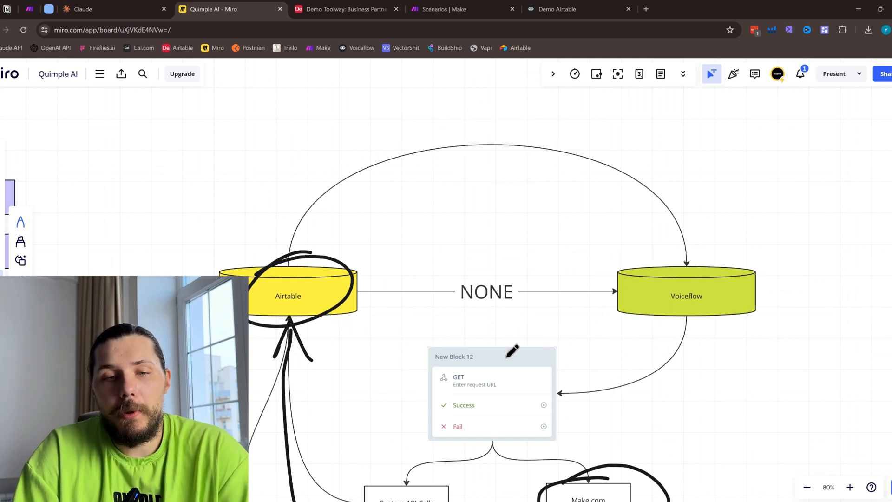
- Circle the Custom API Calls box with the pen and undo that stroke
scroll(395, 395, "down", 2)
left_click_drag(388, 374, 366, 403)
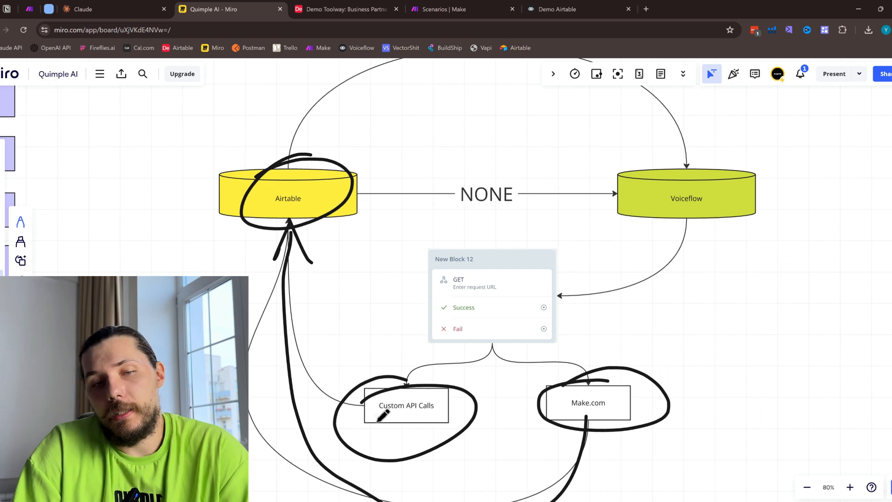
key("ctrl+z")
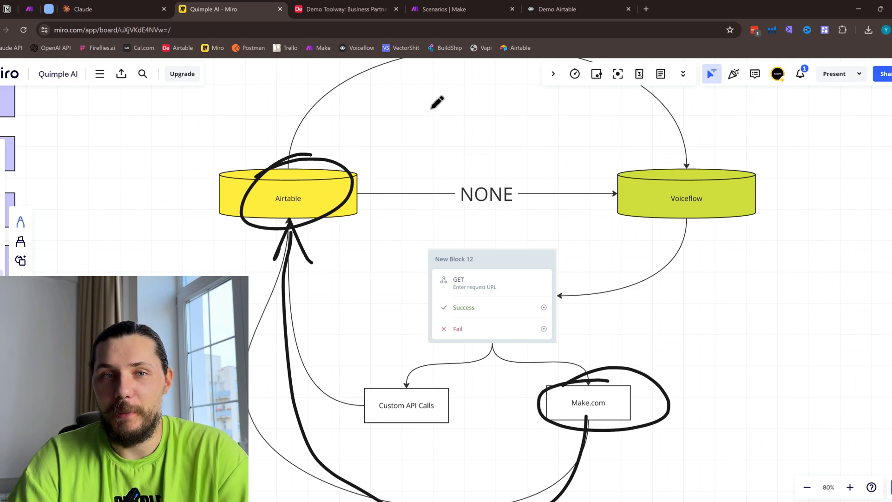
- Switch to the Voiceflow canvas and examine the conversation flow from Start through the greeting, memory and answer blocks
left_click(567, 3)
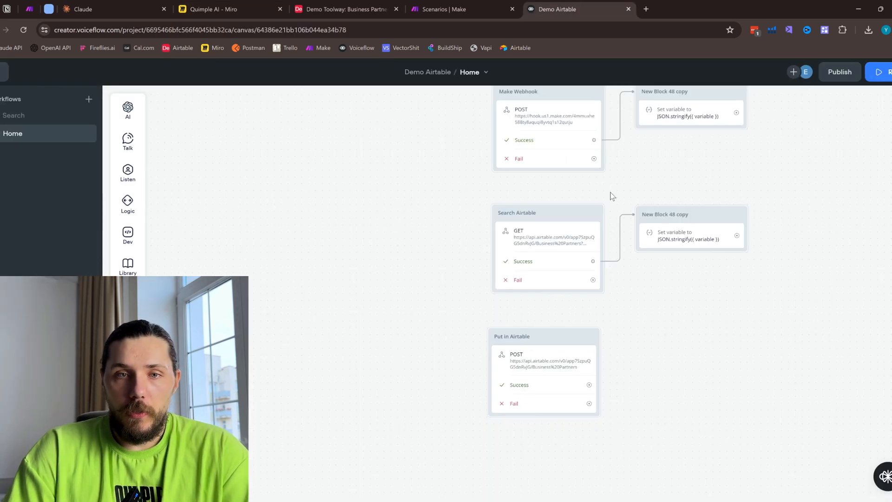
scroll(781, 163, "down", 3)
left_click_drag(789, 161, 582, 462)
scroll(633, 398, "down", 1)
left_click_drag(664, 358, 724, 279)
left_click_drag(299, 121, 295, 181)
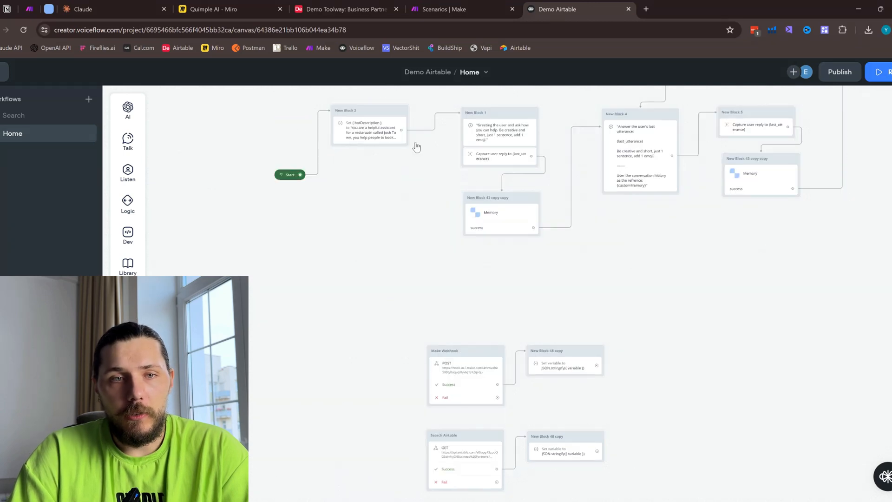
scroll(358, 259, "up", 3)
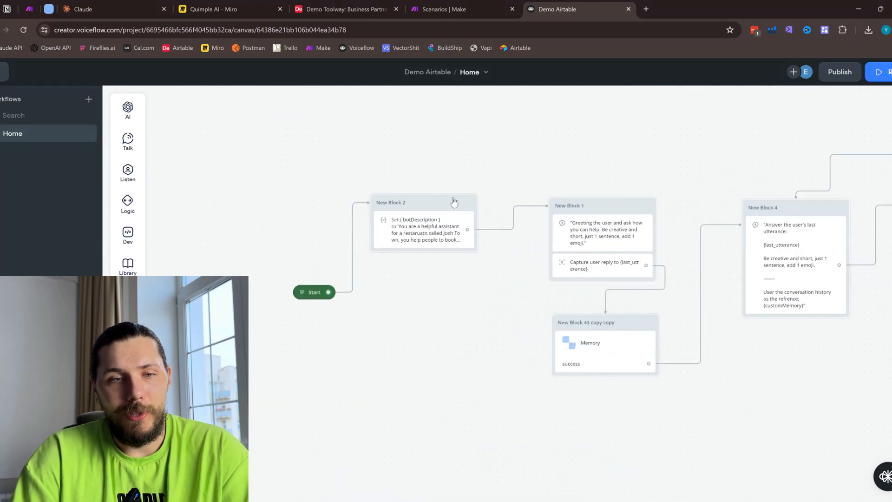
left_click_drag(443, 281, 272, 251)
scroll(355, 267, "down", 1)
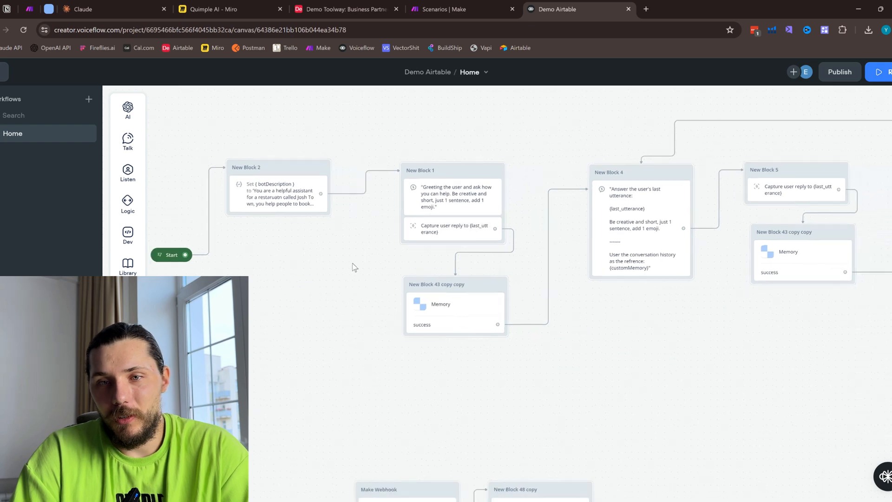
left_click_drag(354, 267, 290, 254)
left_click_drag(326, 261, 376, 273)
left_click_drag(285, 274, 388, 246)
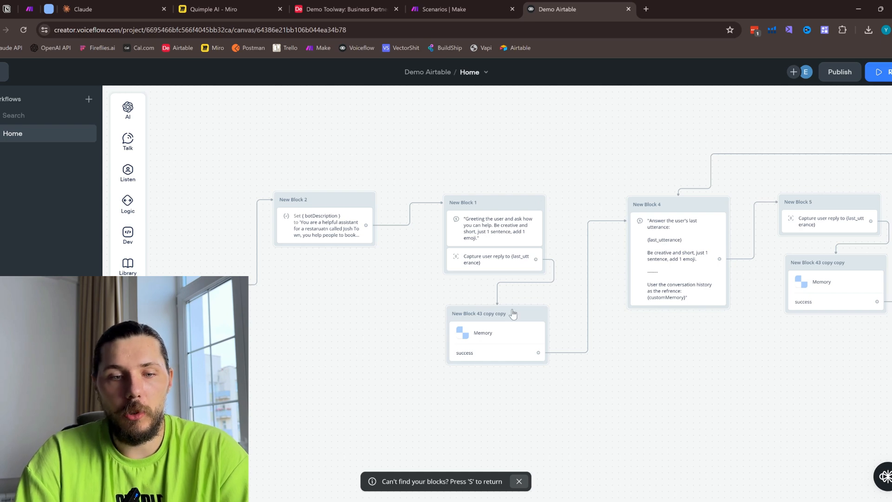
- Examine the Make Webhook, Search Airtable and Put in Airtable blocks on the canvas, dismissing the canvas notification
left_click(519, 482)
left_click_drag(560, 441, 637, 145)
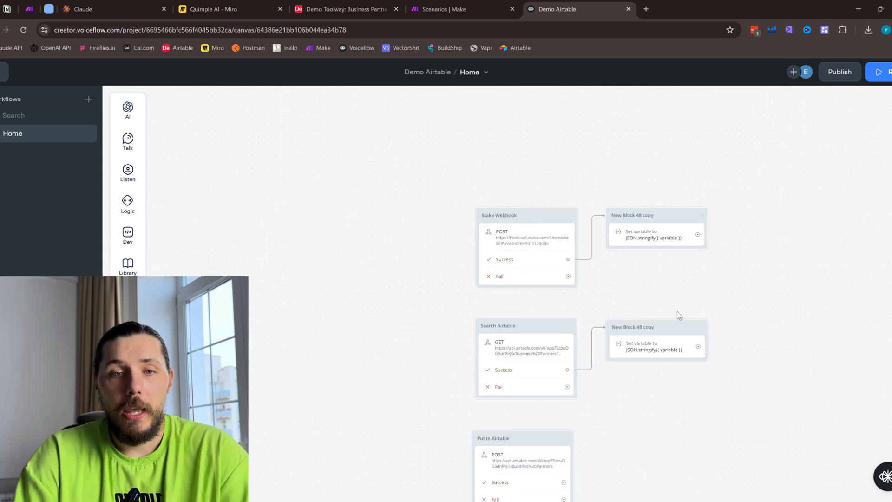
left_click_drag(716, 288, 689, 196)
scroll(497, 214, "up", 2)
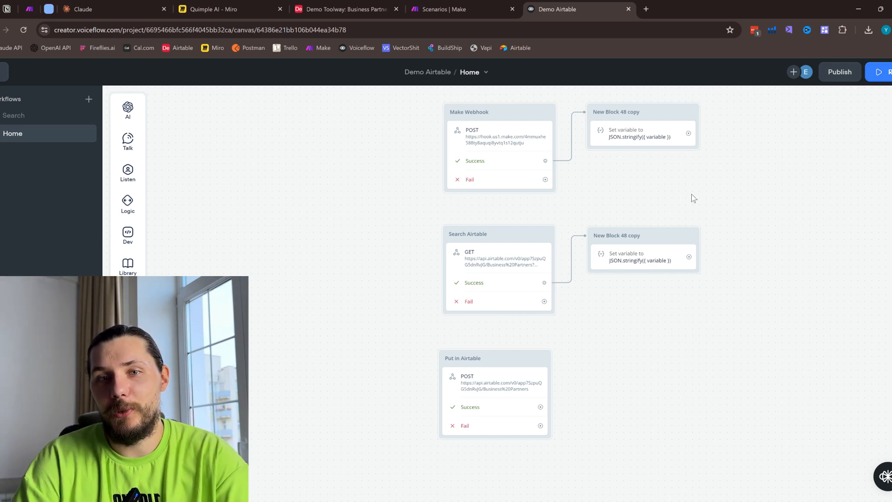
left_click_drag(733, 172, 607, 223)
scroll(349, 191, "up", 2)
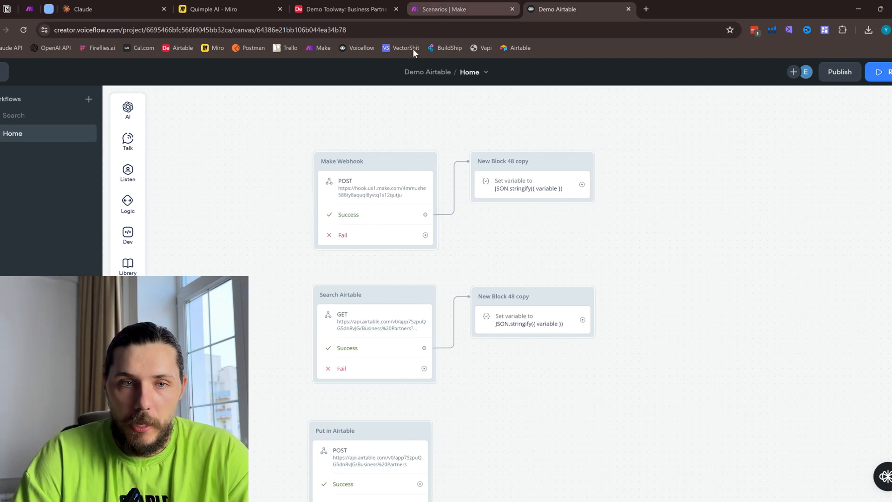
left_click(453, 5)
left_click(601, 6)
scroll(401, 191, "up", 3)
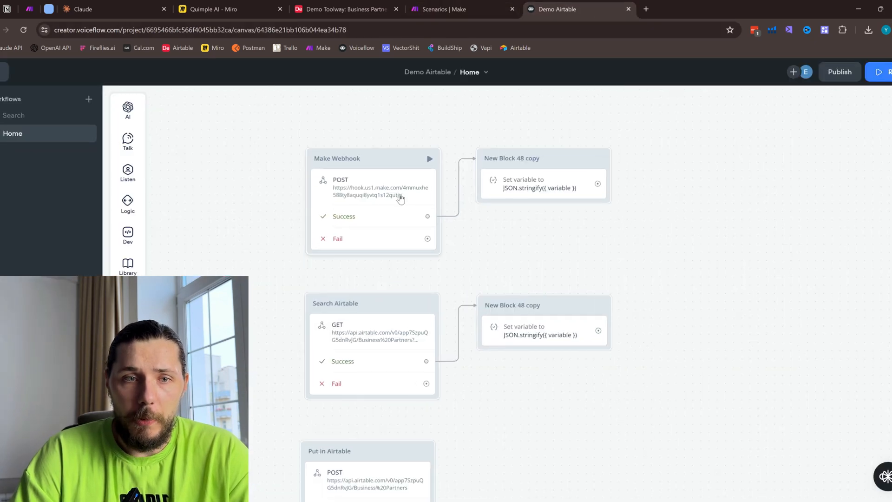
- Add a new API block beside the Make Webhook block and delete it
mouse_move(139, 238)
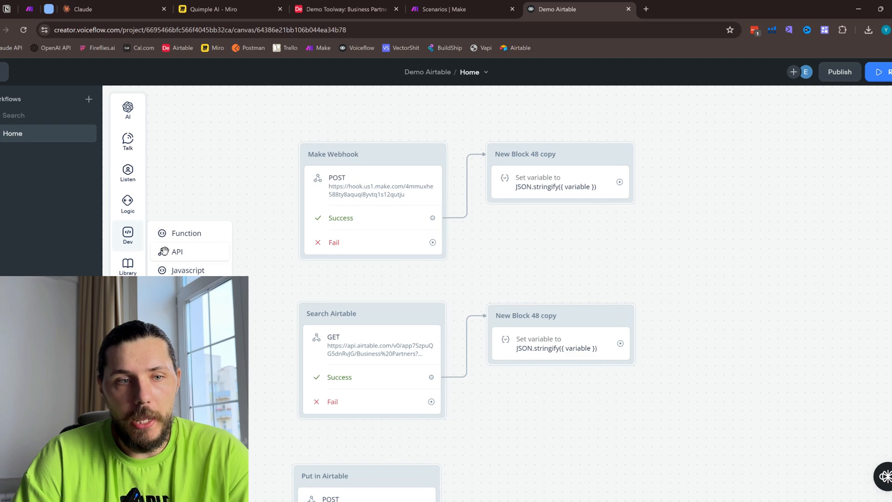
left_click_drag(163, 251, 248, 239)
right_click(262, 241)
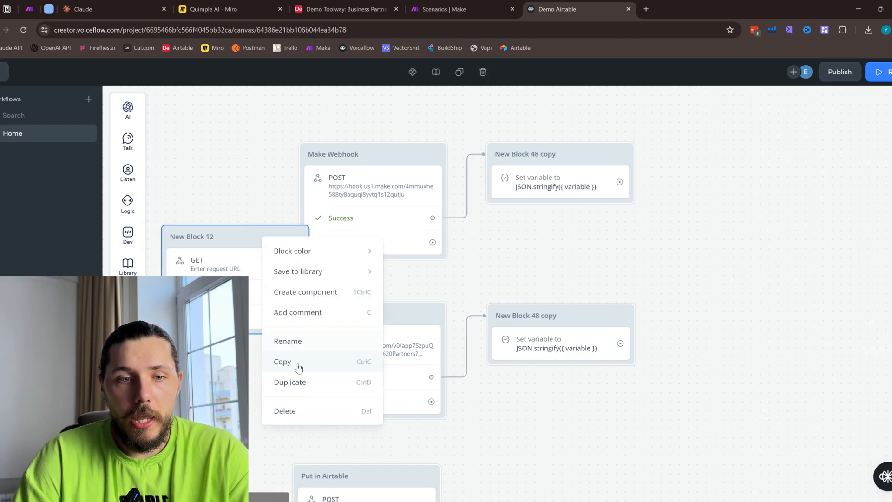
left_click(281, 411)
- Open the Make Webhook block's API settings, and create a new scenario in Make with a Custom webhook trigger
left_click(388, 176)
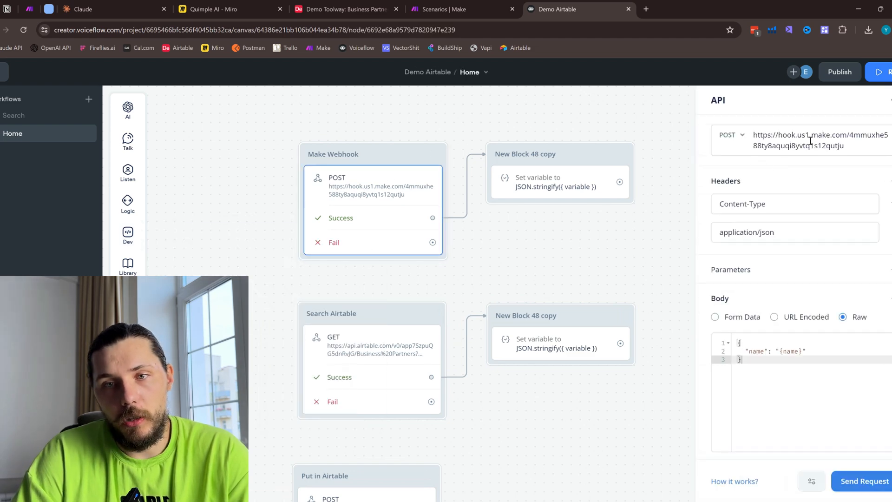
triple_click(857, 144)
left_click(444, 8)
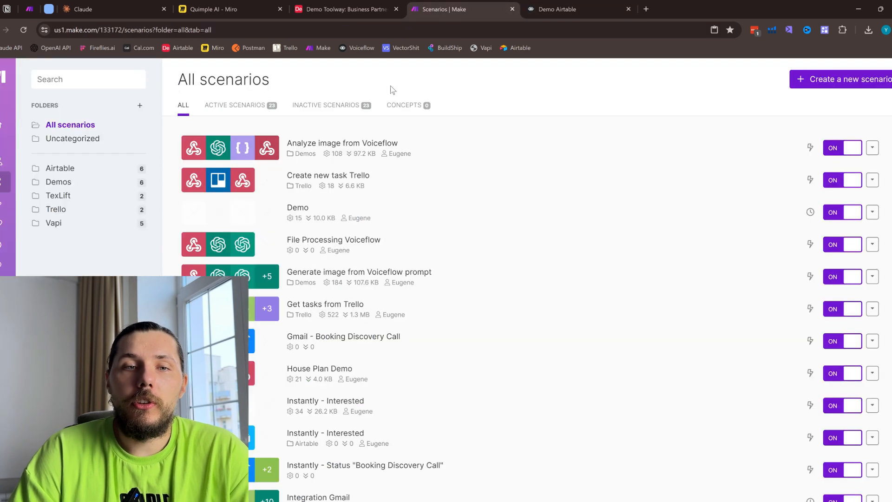
left_click(833, 82)
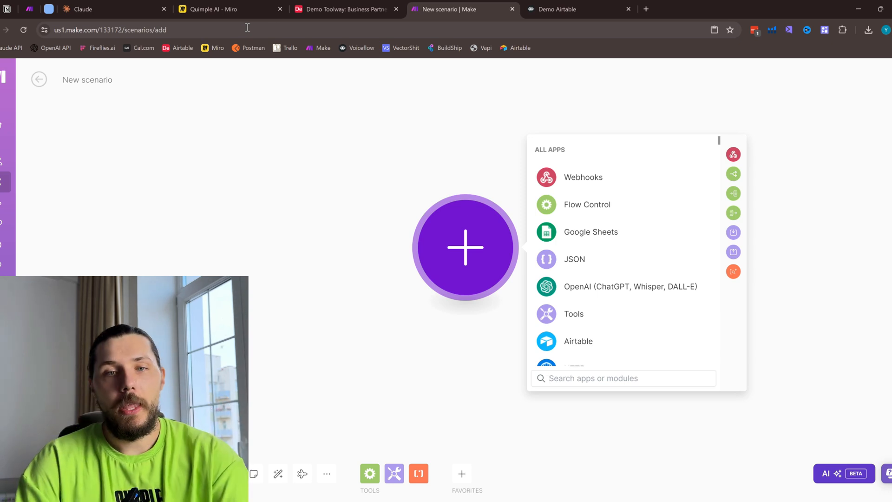
left_click(583, 179)
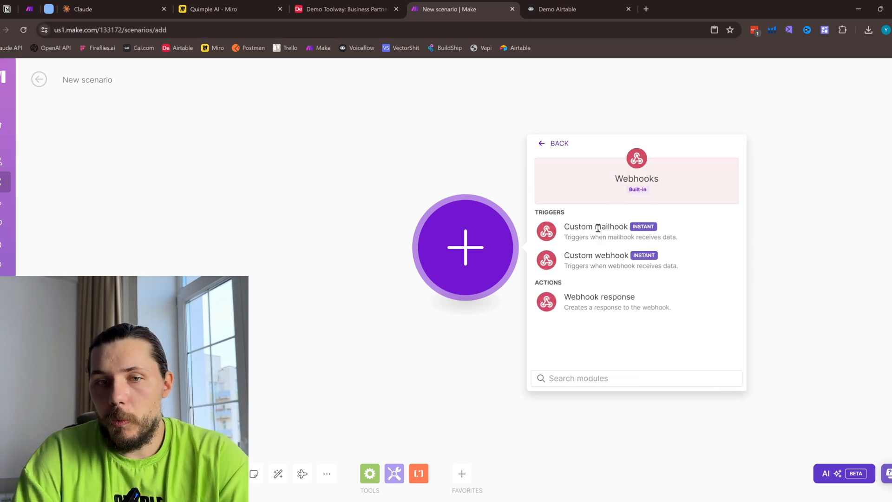
left_click(595, 256)
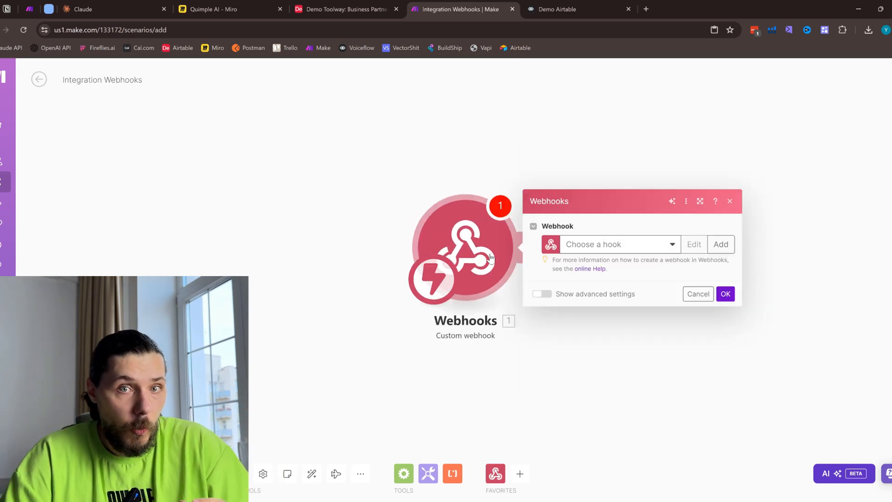
- Create a webhook named My gateway-webhook webhook for the trigger in Make and copy its address to the clipboard
left_click(578, 9)
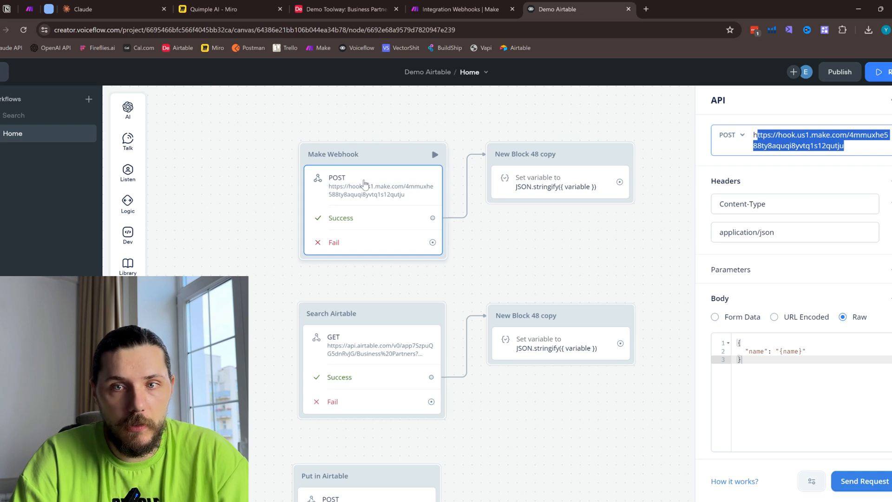
left_click(460, 6)
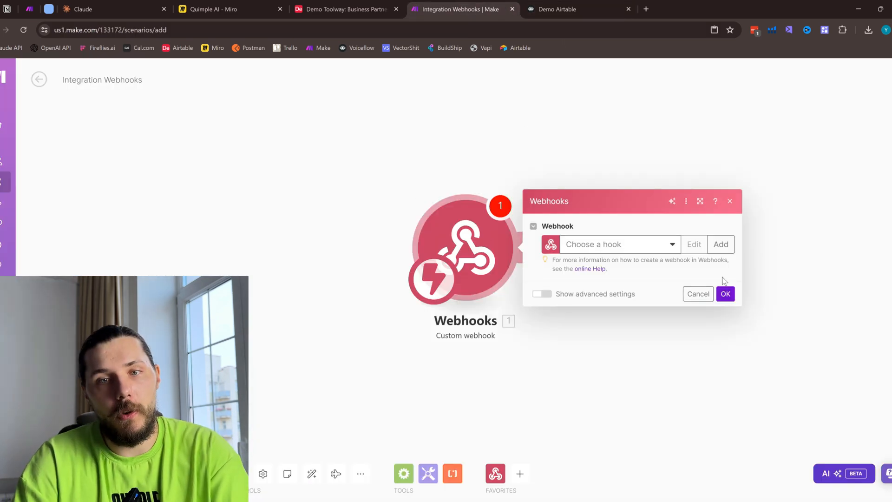
left_click(720, 245)
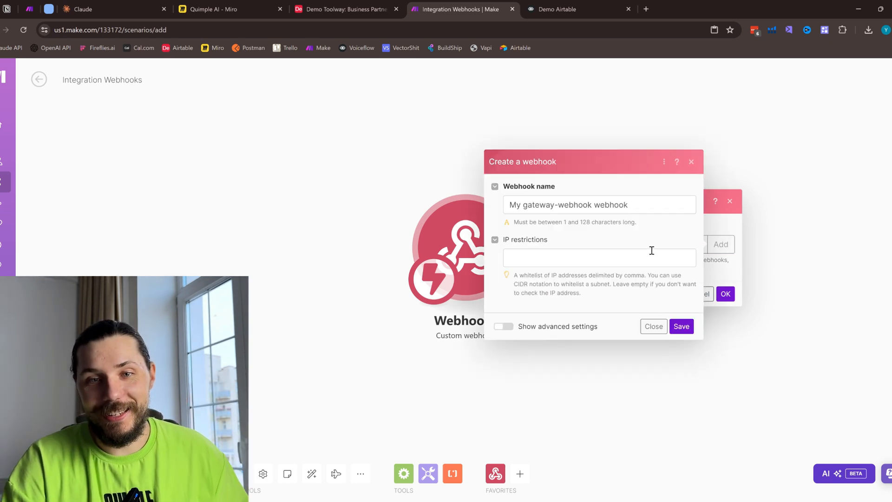
double_click(606, 205)
left_click(682, 326)
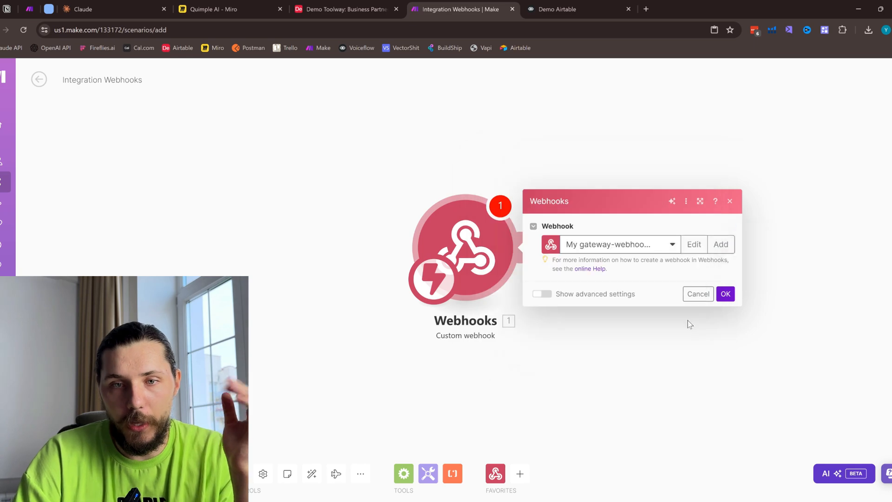
left_click(721, 286)
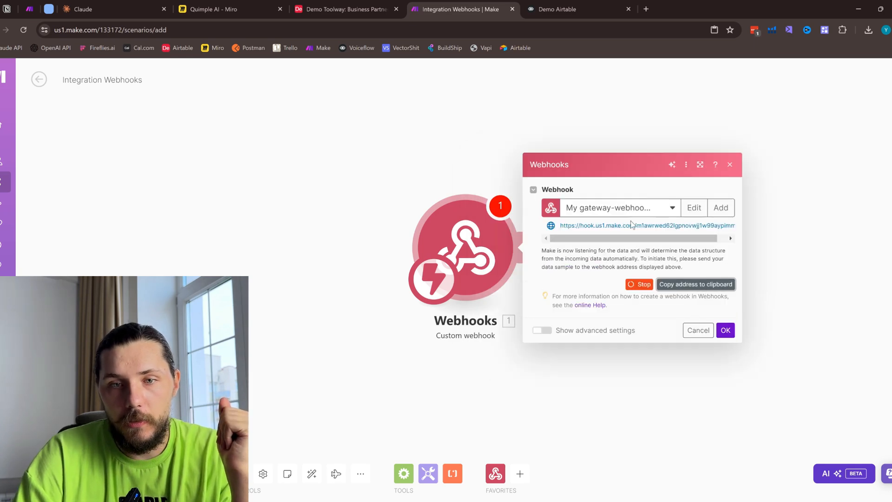
left_click(725, 330)
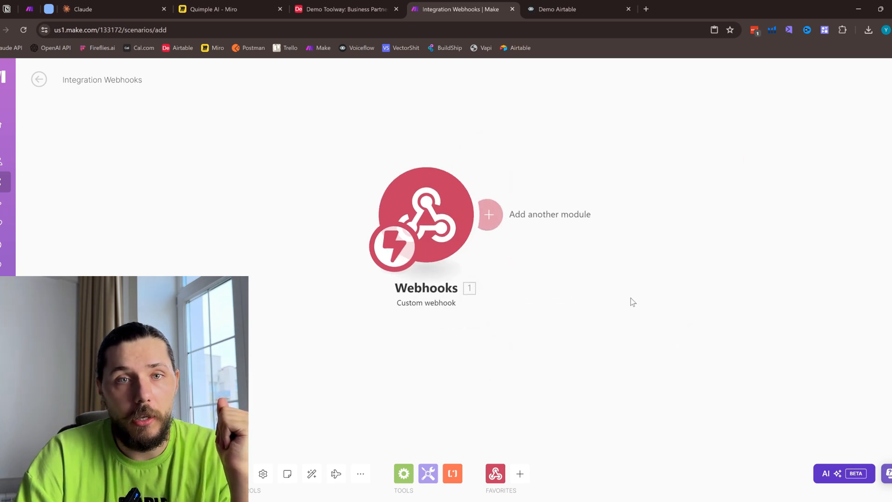
- Switch to Voiceflow and replace the Make Webhook block's request URL with the copied webhook address
left_click(555, 9)
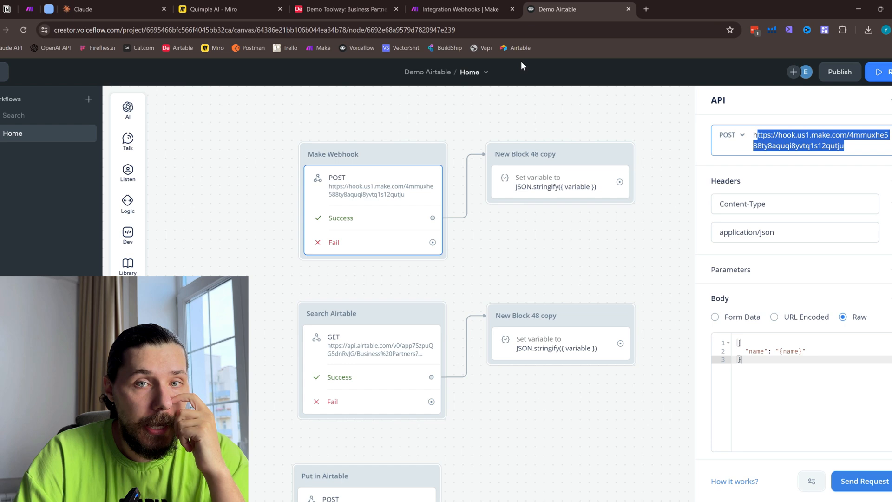
triple_click(806, 144)
key("ctrl+v")
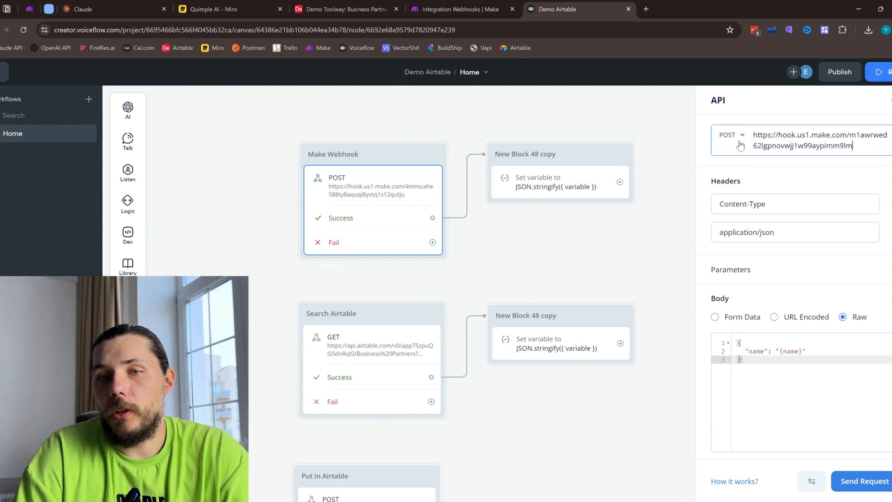
- Examine the Make Webhook block's request method options and its Content-Type header name and value
left_click(725, 137)
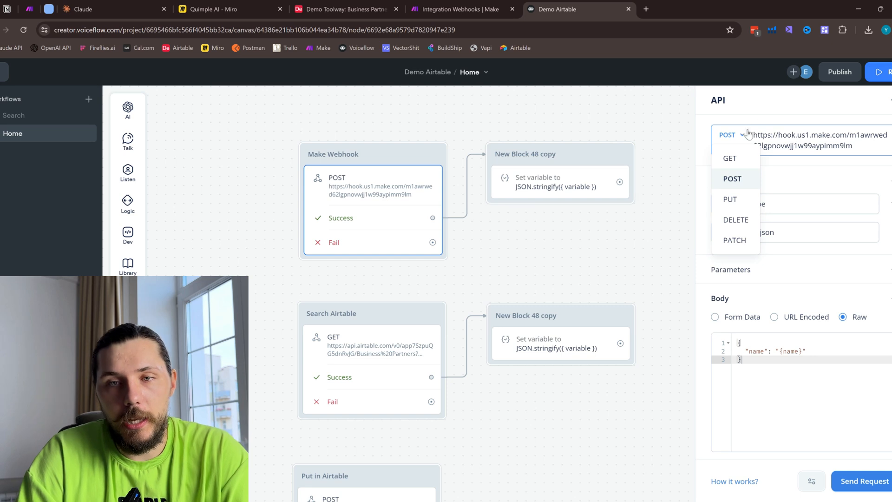
left_click(693, 186)
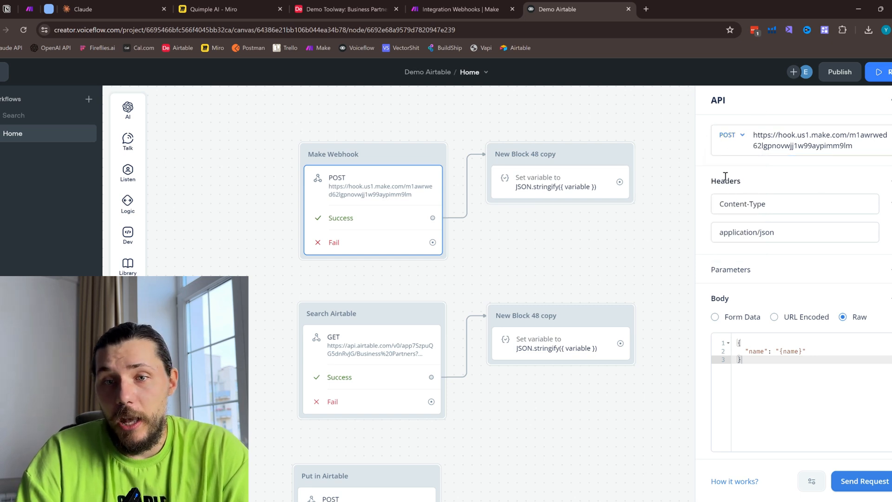
left_click_drag(724, 204, 761, 203)
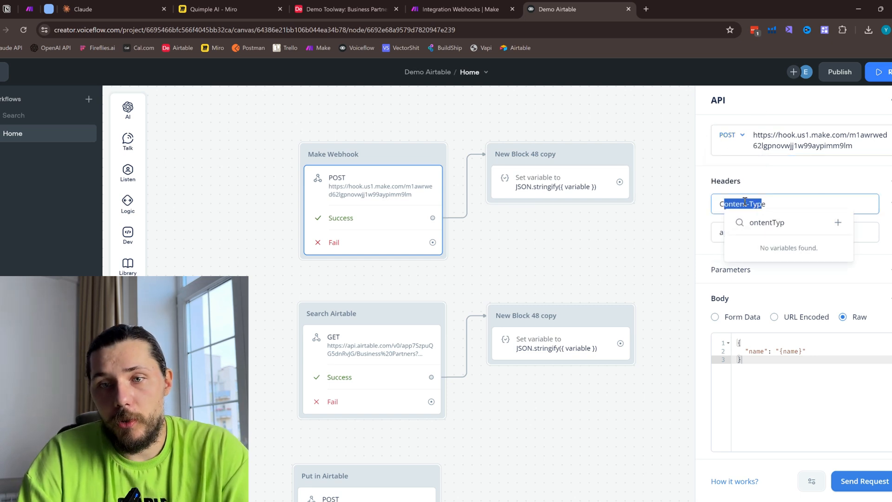
left_click(744, 202)
left_click_drag(724, 233, 753, 232)
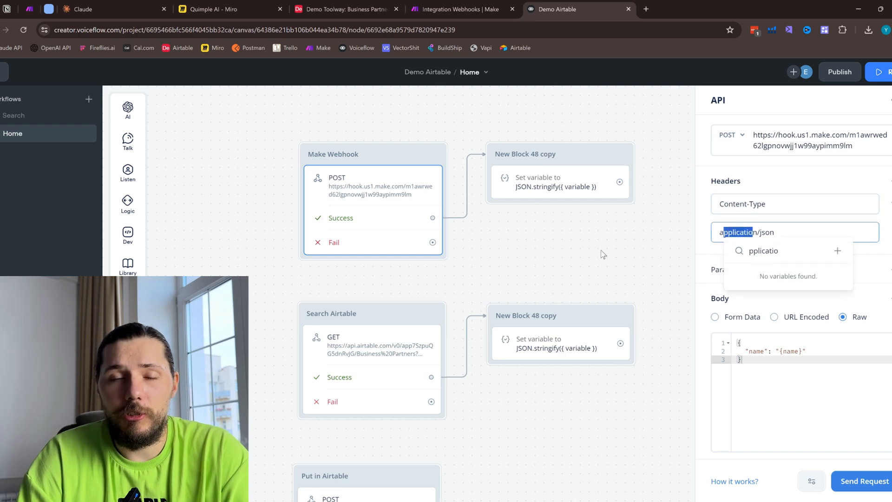
scroll(600, 250, "down", 2)
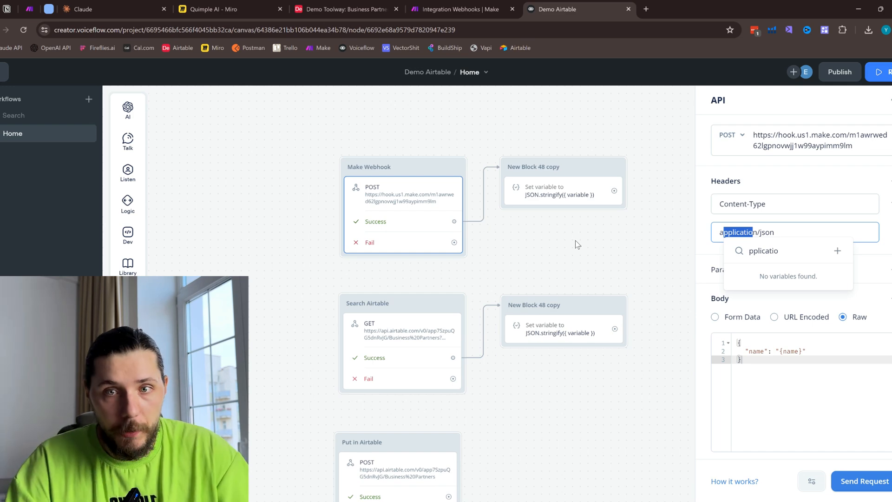
- Switch to Make and add an Airtable Upsert a Record module after the Custom webhook trigger
left_click(458, 8)
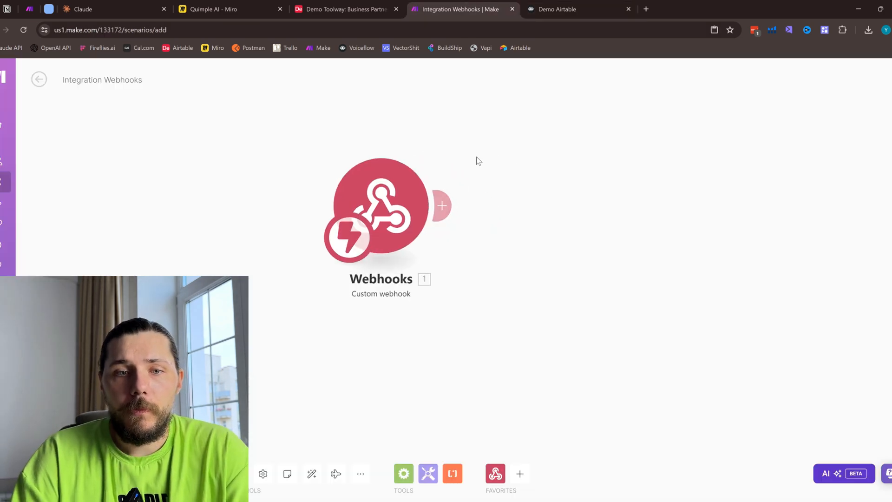
left_click(433, 213)
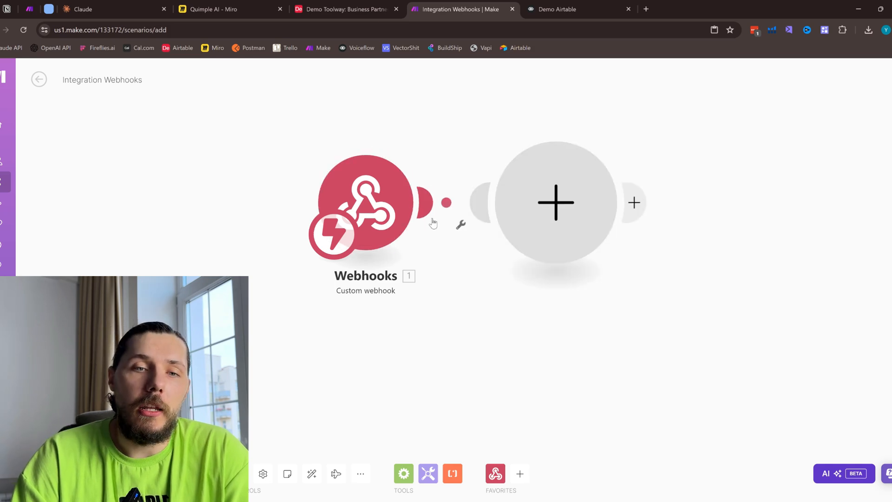
type("airt")
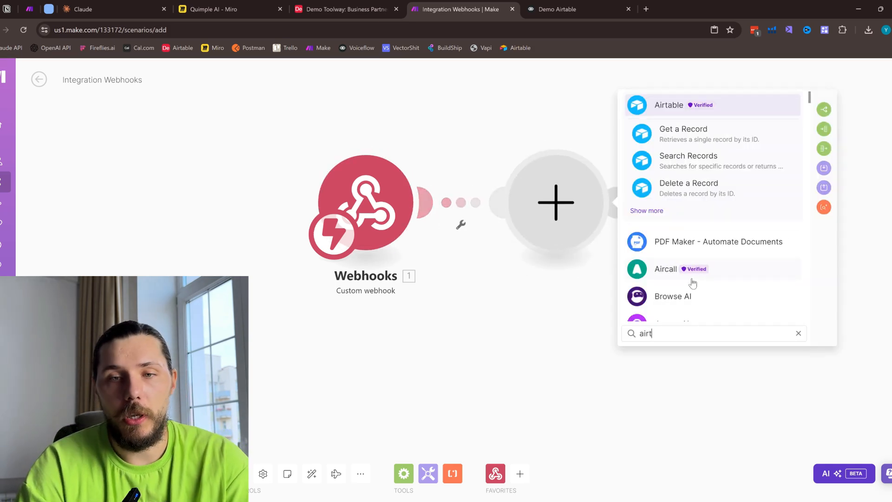
left_click(658, 217)
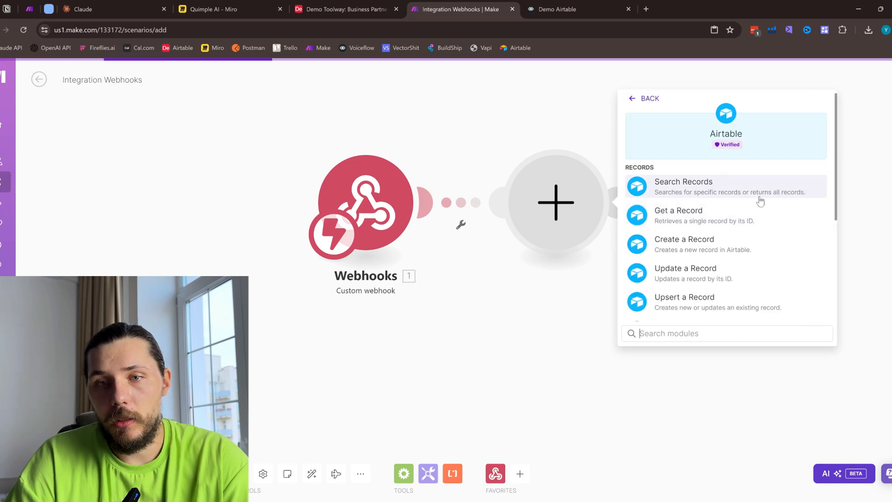
scroll(720, 218, "down", 2)
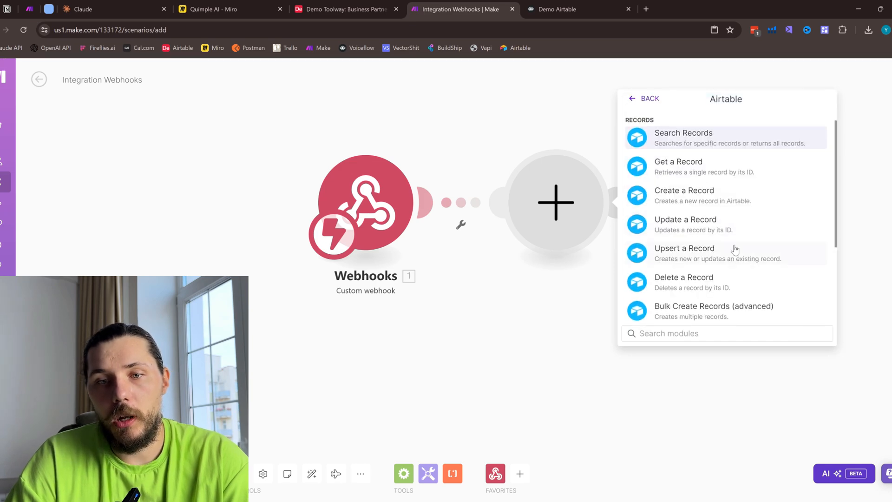
left_click(696, 255)
- Reopen the Demo Toolway base in Airtable, examine its Business Partners table and the account menu, and return to Voiceflow
left_click(342, 6)
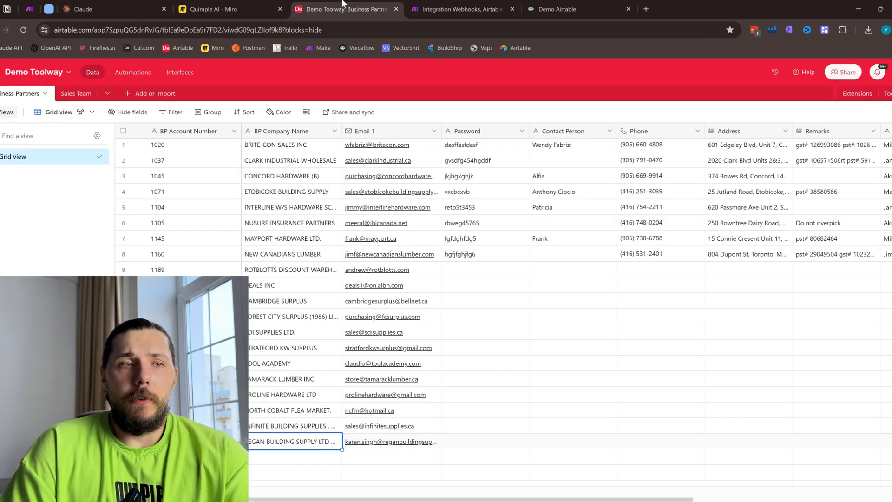
left_click(1, 72)
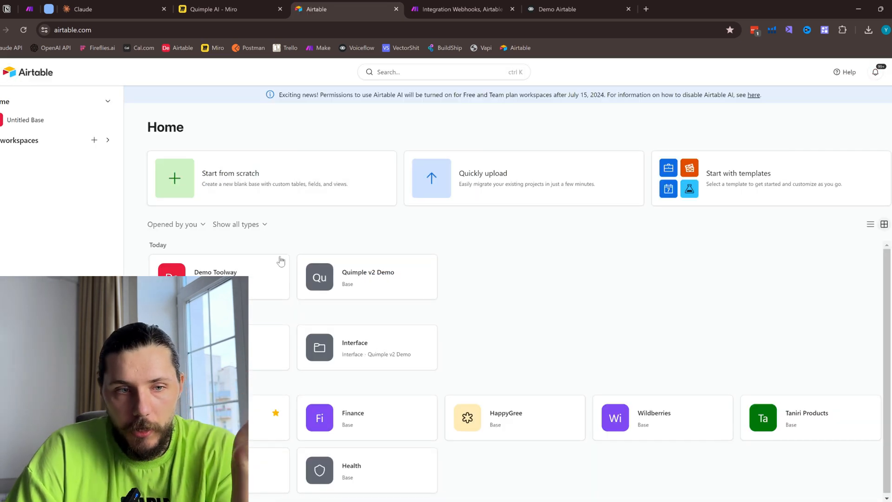
left_click(219, 270)
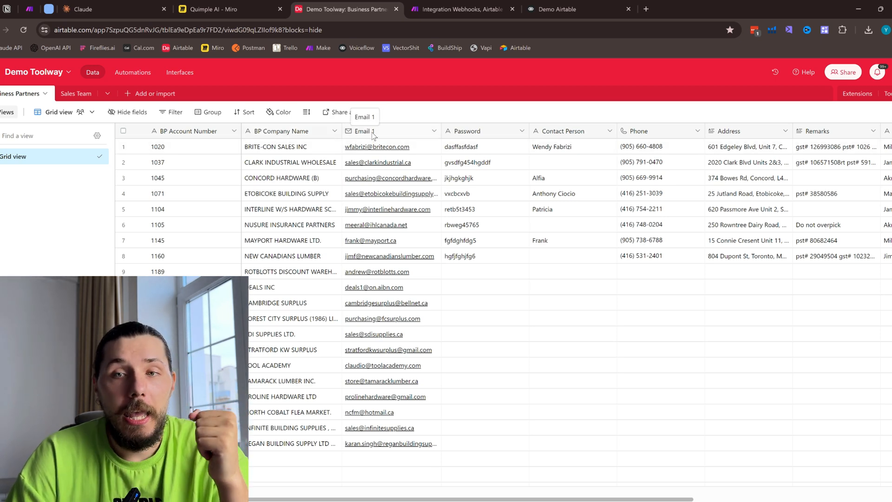
left_click(891, 72)
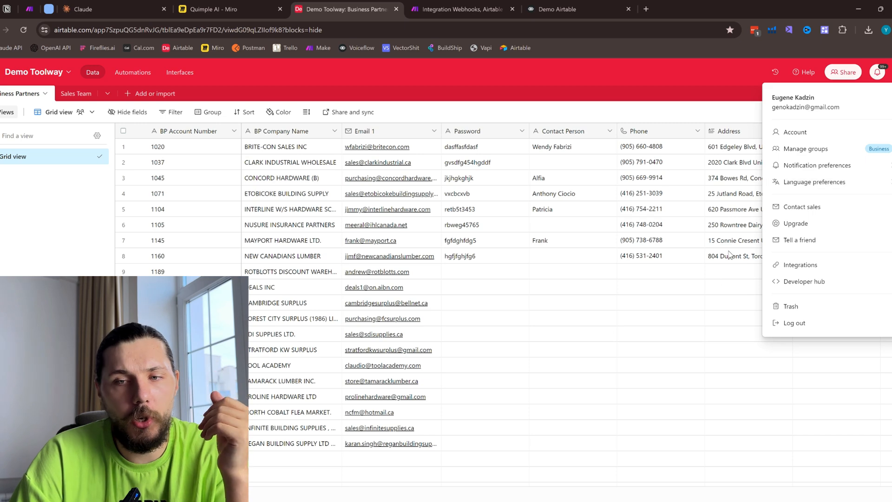
left_click(608, 292)
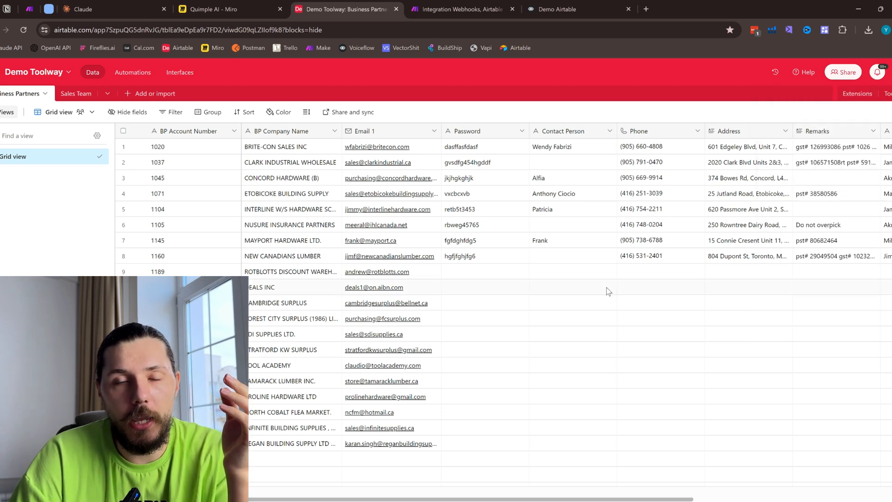
left_click(536, 3)
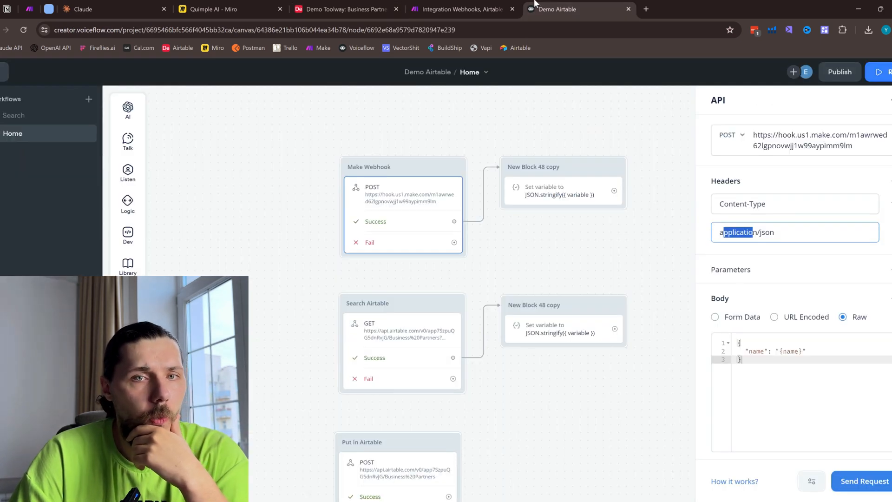
- Switch to Make and set the Airtable module's base to Demo Toolway and its table to Business Partners
left_click(462, 9)
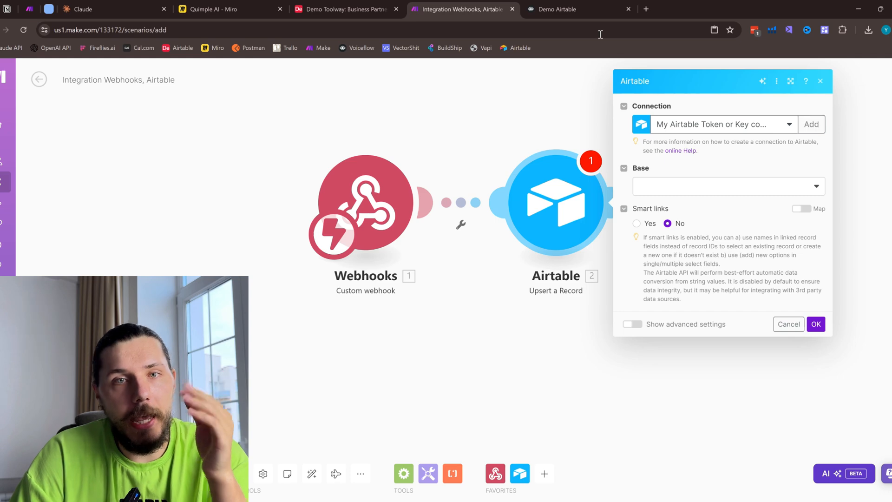
left_click(719, 188)
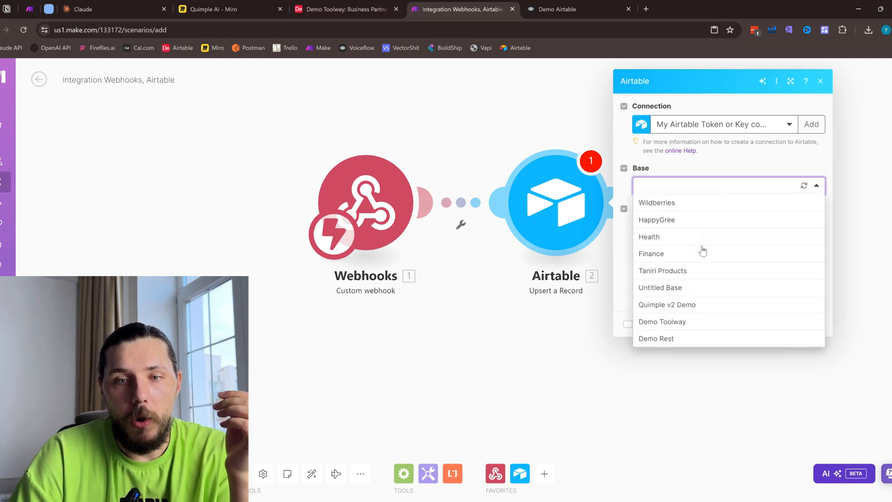
left_click(654, 323)
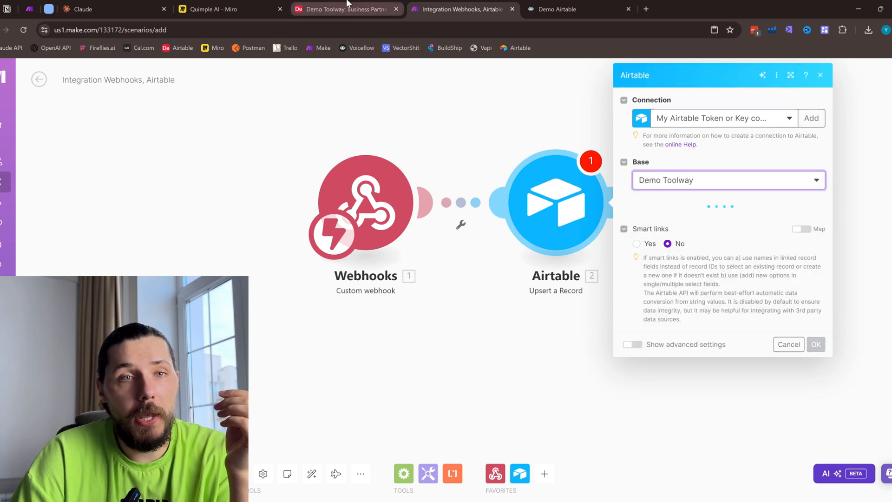
left_click(346, 9)
left_click(460, 9)
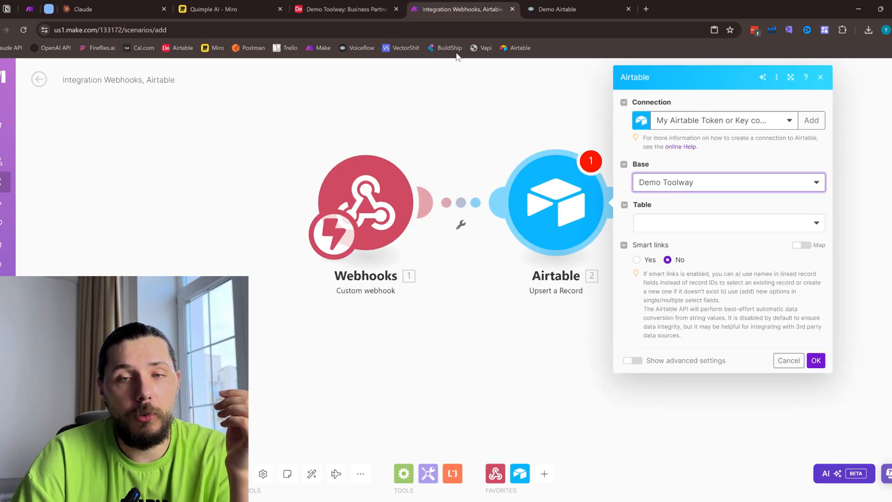
left_click(692, 219)
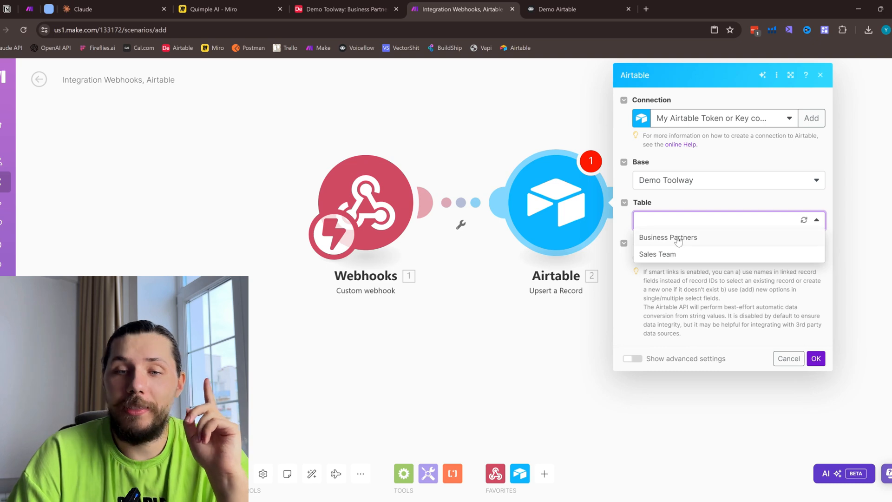
left_click(688, 246)
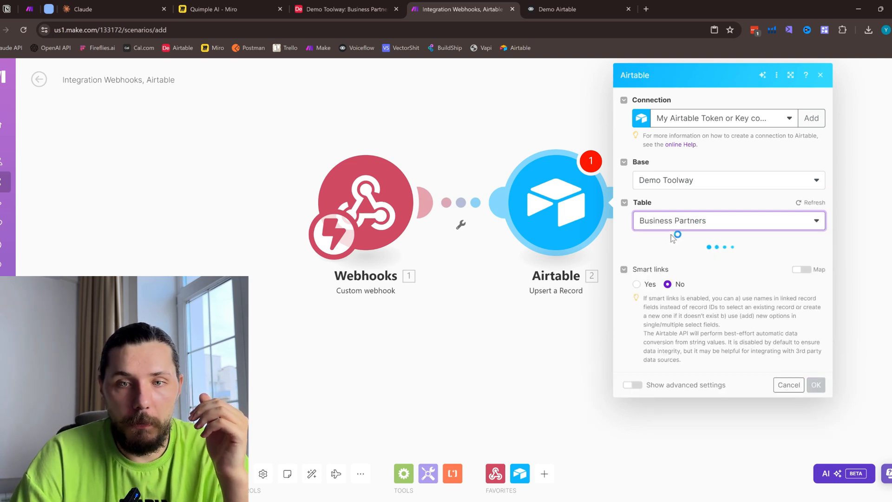
left_click(346, 9)
left_click(460, 9)
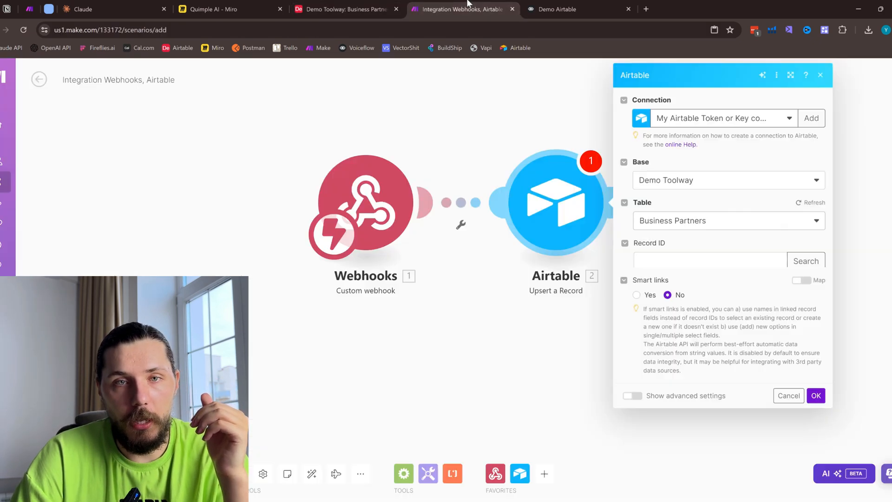
- Examine the Airtable module's Record ID and record fields alongside the Business Partners table in Airtable
left_click(669, 259)
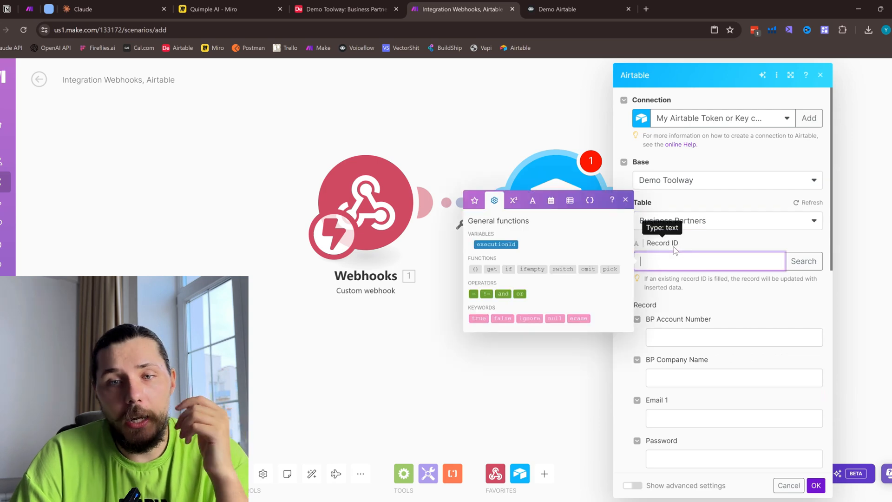
left_click(346, 9)
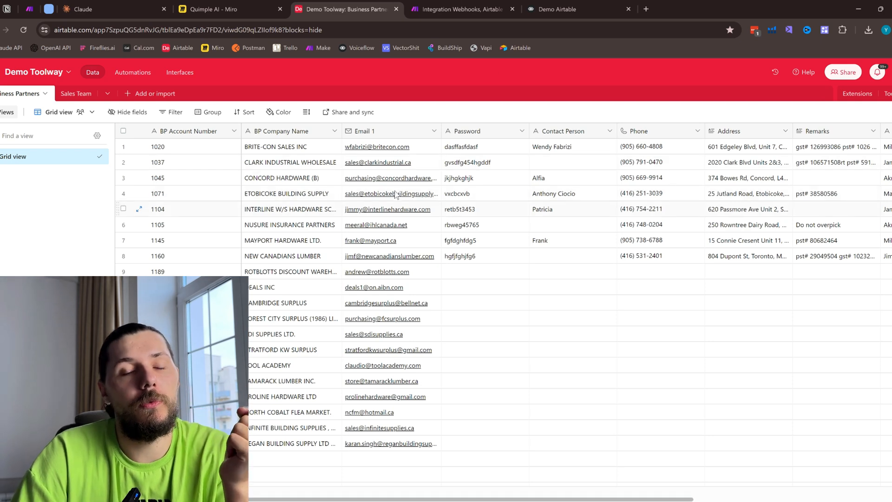
left_click(457, 9)
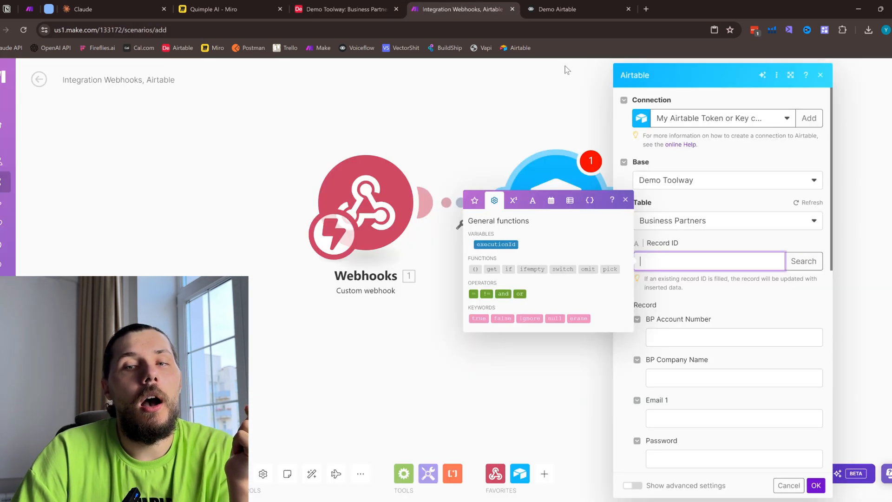
left_click(690, 238)
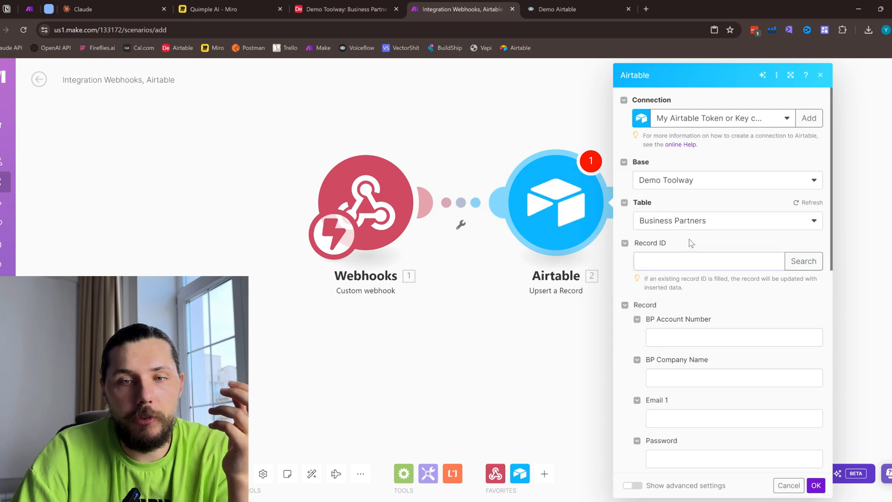
scroll(689, 239, "down", 3)
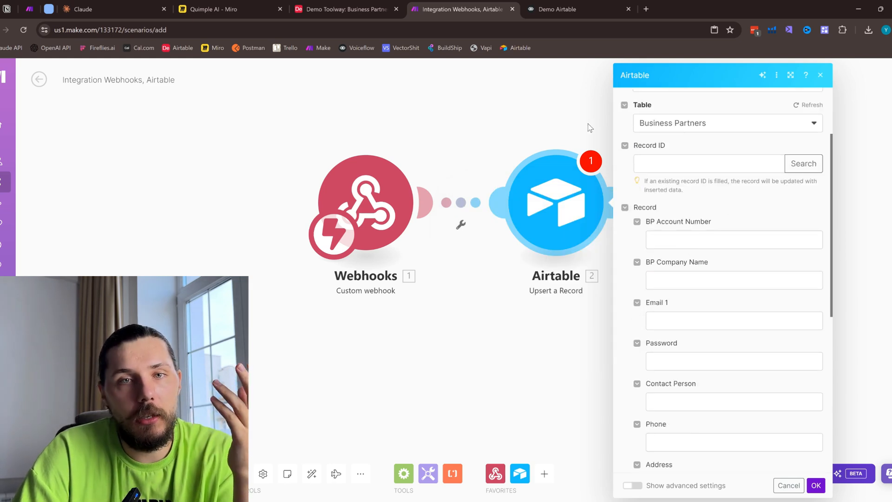
scroll(678, 236, "down", 5)
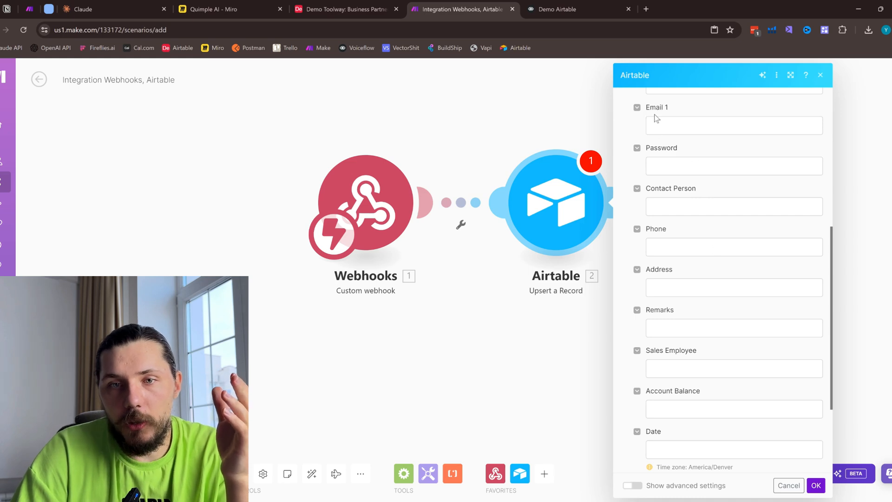
scroll(657, 195, "up", 3)
- Try the placeholder text fdfgdfg in the module's Email 1 field, compare it with Airtable's Email 1 column, and clear it
left_click(675, 226)
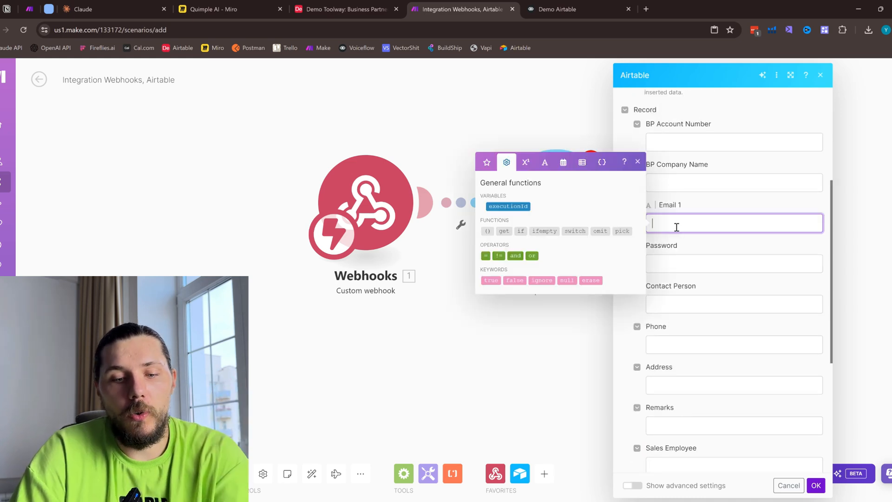
type("fdsgfg")
left_click(716, 197)
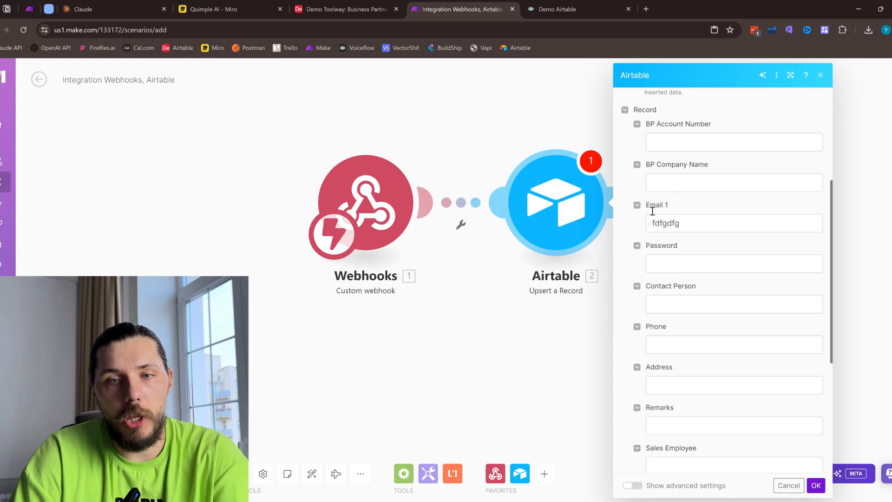
left_click(339, 5)
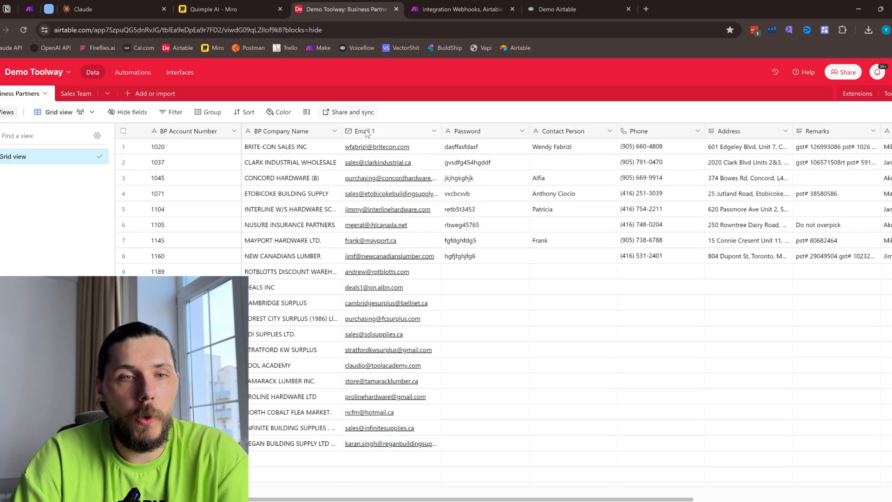
left_click(517, 5)
double_click(671, 226)
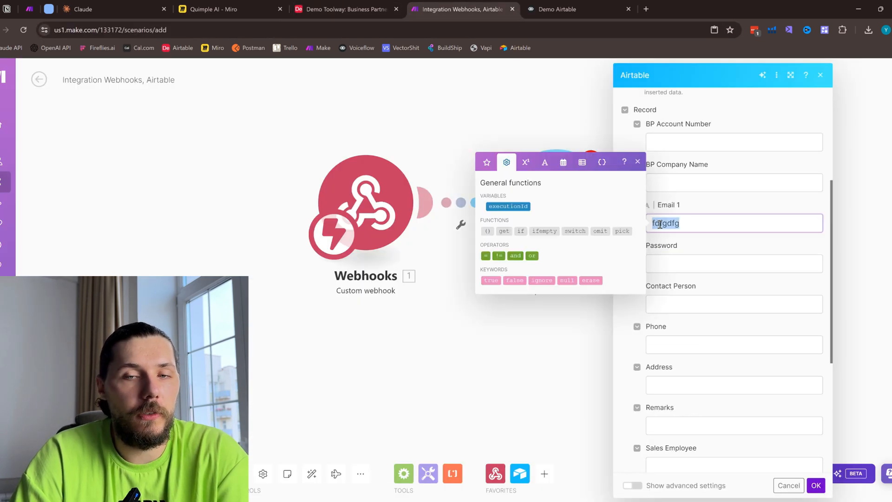
key("BackSpace")
- Save the Airtable module's settings, and duplicate the greeting block New Block 1 in Voiceflow
left_click(816, 485)
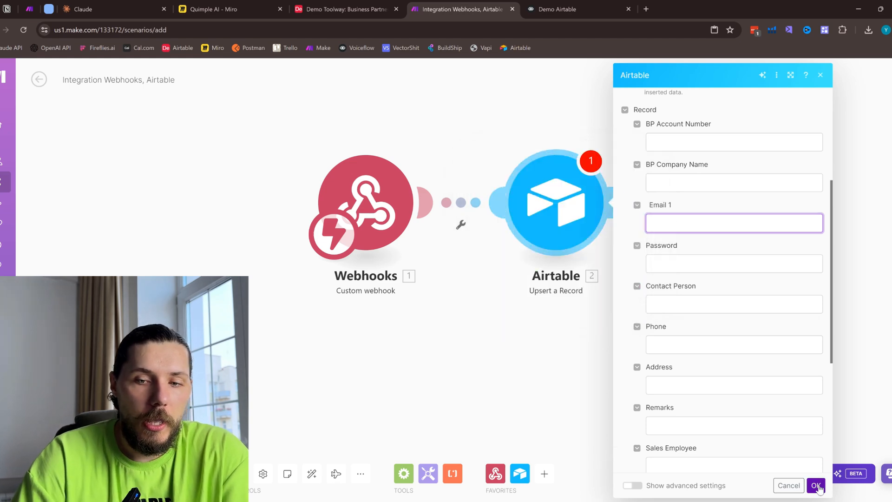
left_click(557, 9)
left_click(507, 239)
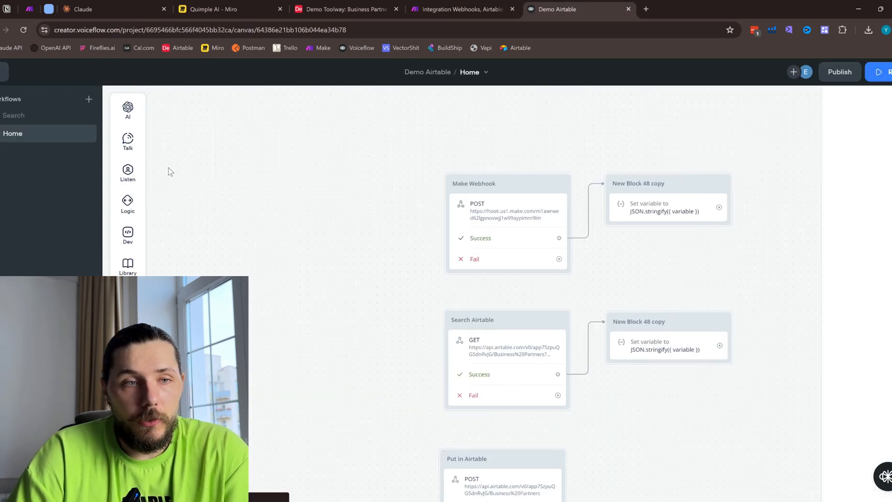
scroll(376, 247, "up", 5)
scroll(376, 247, "up", 2)
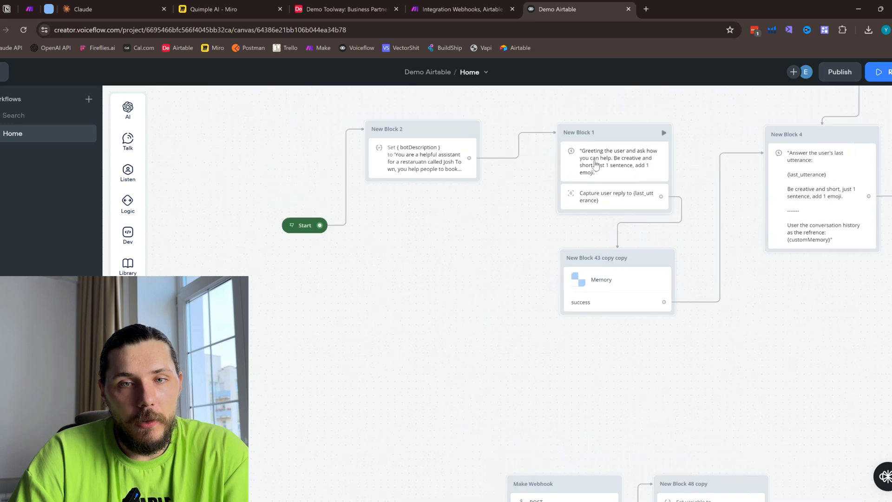
right_click(608, 129)
left_click(643, 275)
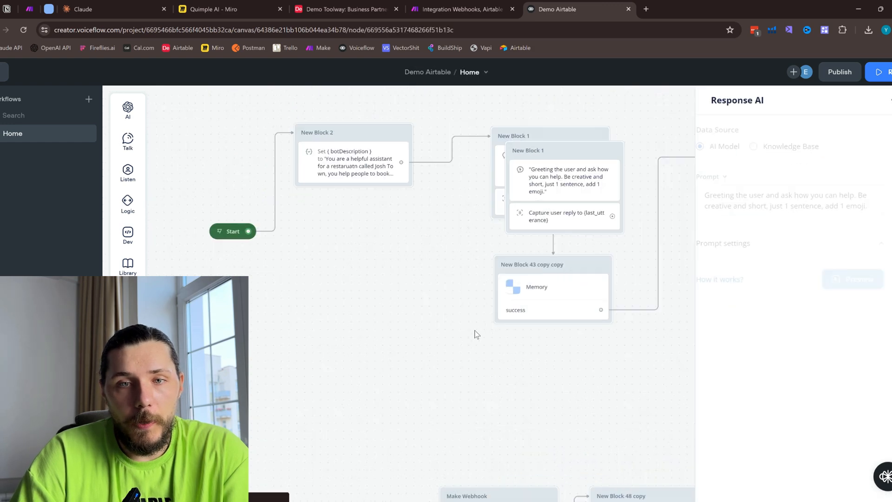
- Place the duplicated New Block 1 to the left of the Make Webhook block and connect Start to it
scroll(426, 391, "down", 1)
left_click_drag(425, 391, 536, 283)
left_click_drag(506, 96, 179, 425)
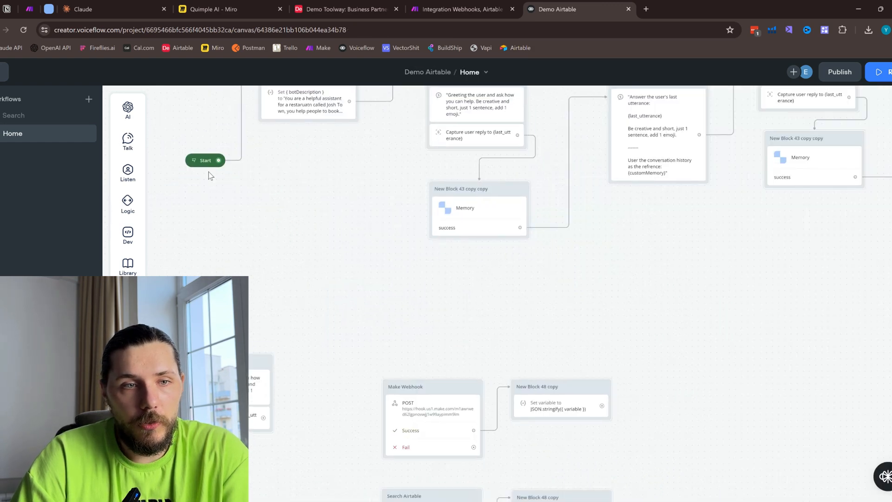
left_click_drag(218, 160, 191, 281)
left_click_drag(251, 344, 368, 303)
left_click_drag(302, 216, 274, 245)
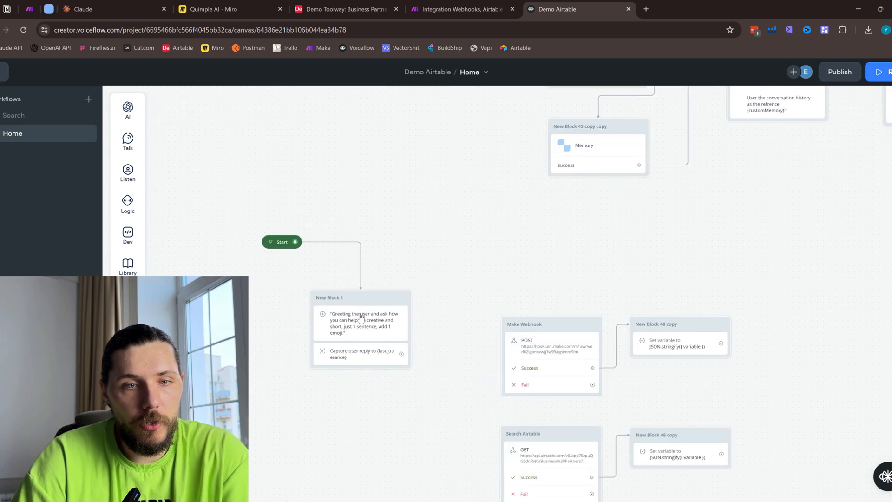
- Replace the greeting Response AI step in the duplicated New Block 1 with an empty Text step above the Capture step
left_click(361, 321)
mouse_move(128, 139)
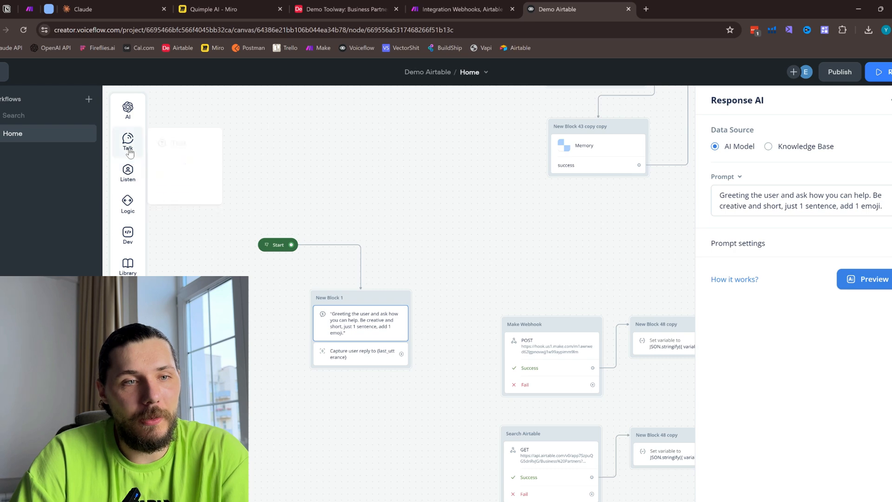
left_click_drag(179, 139, 326, 312)
left_click(360, 352)
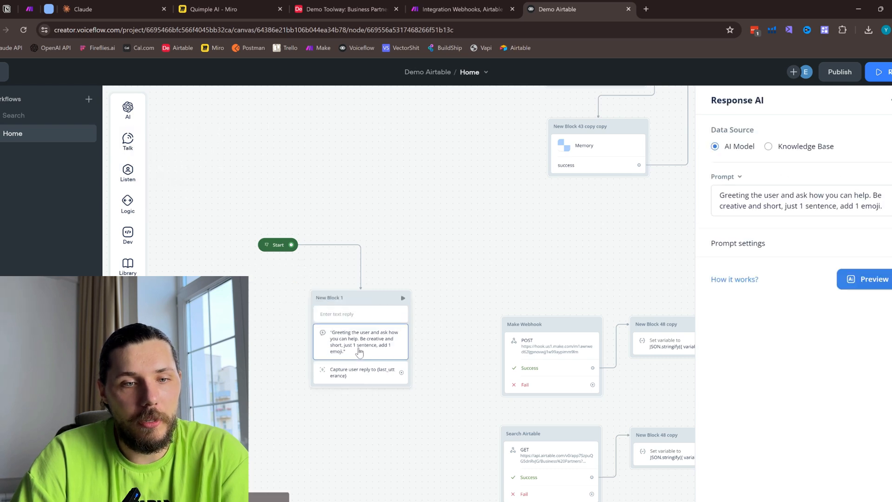
right_click(360, 352)
left_click(381, 464)
- Set the new Text step's message to "Hi, what is your email?"
scroll(348, 334, "up", 2)
scroll(349, 334, "up", 1)
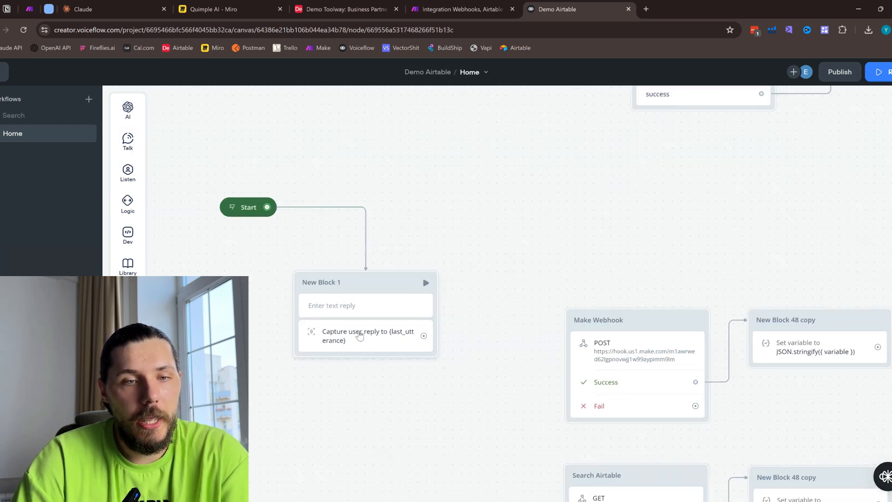
left_click(364, 312)
left_click(761, 158)
type("Hi, what is your ema")
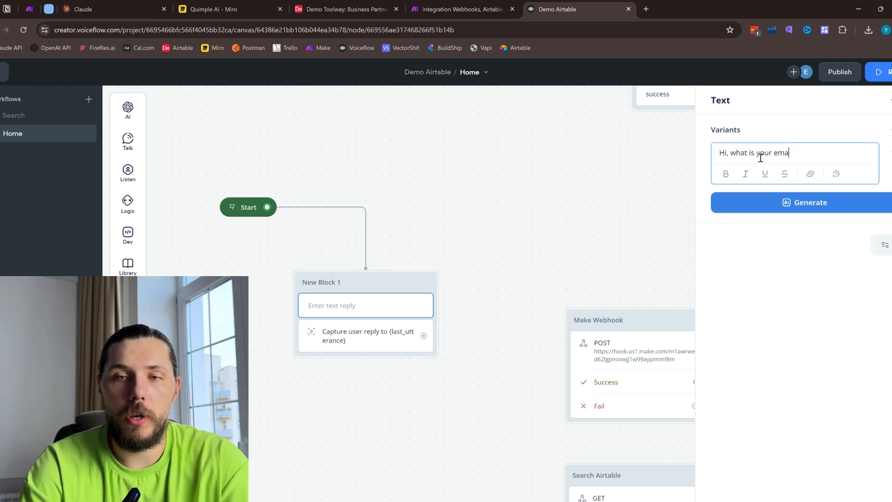
type("il?")
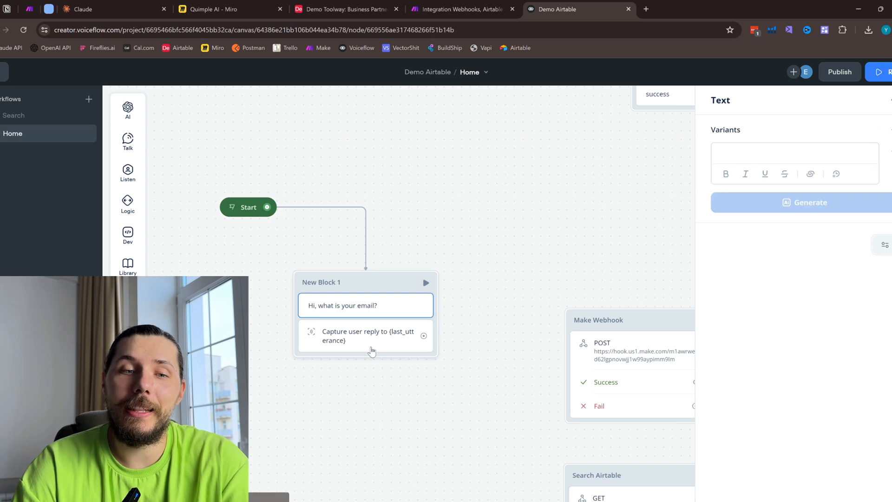
- Try to create a new variable named email for the block's Capture step
left_click(366, 344)
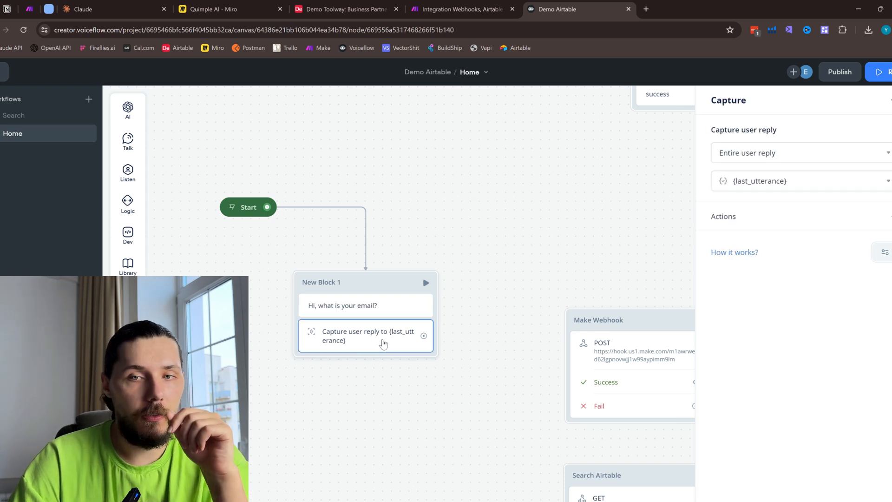
left_click(790, 179)
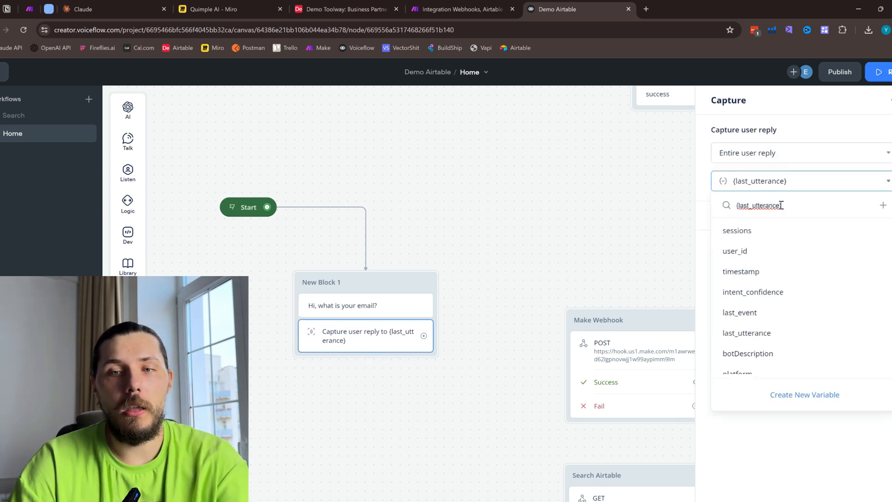
key("ctrl+a")
key("BackSpace")
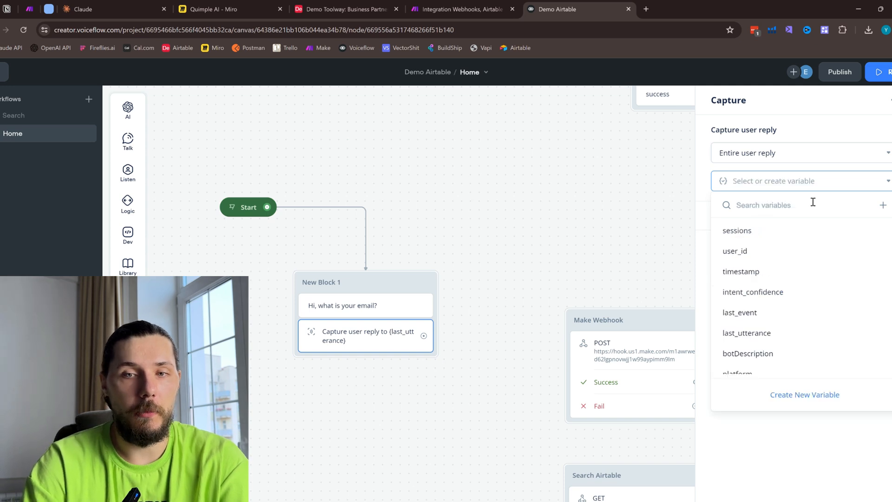
type("email")
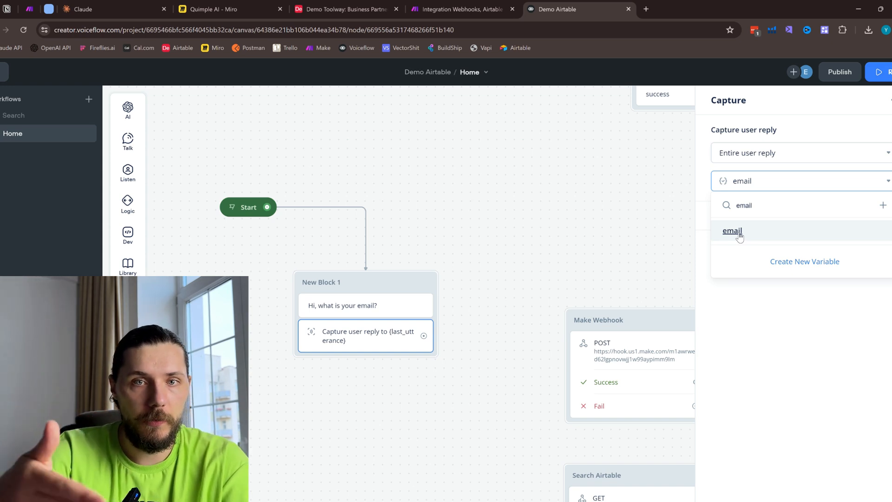
left_click(883, 205)
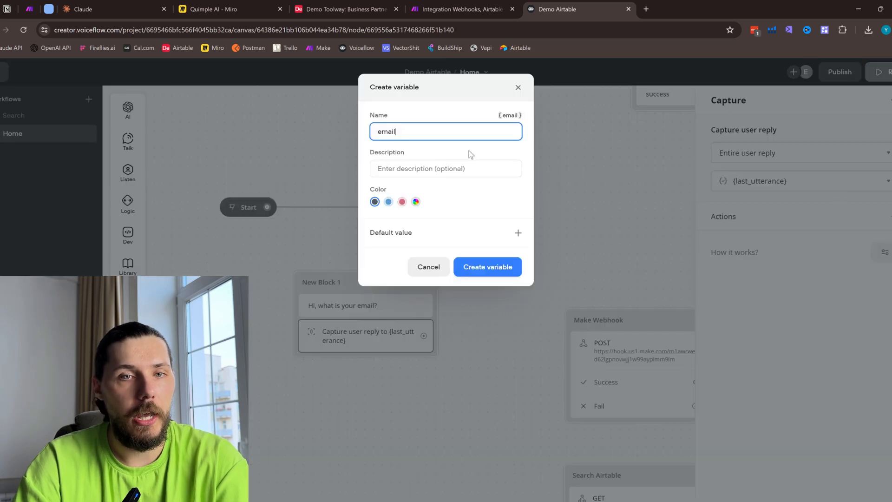
left_click(518, 87)
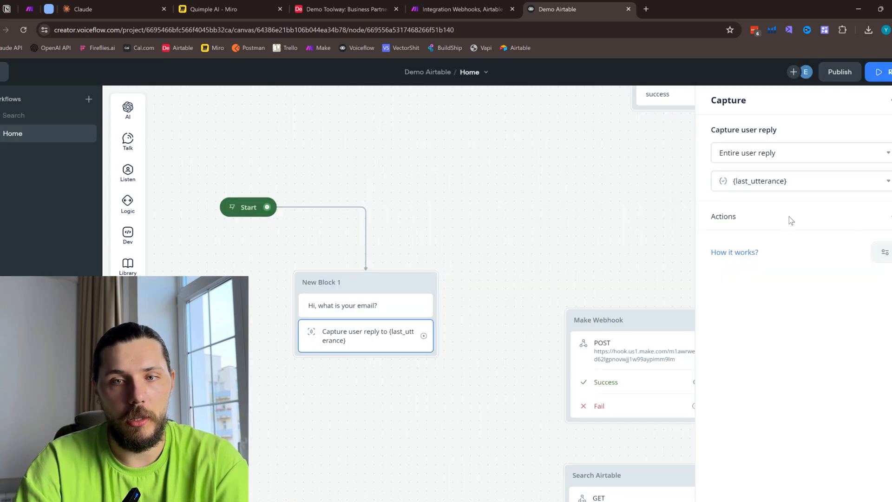
- Set the Capture step in New Block 1 to store the entire user reply in the email variable
left_click(888, 222)
left_click(761, 319)
left_click(769, 182)
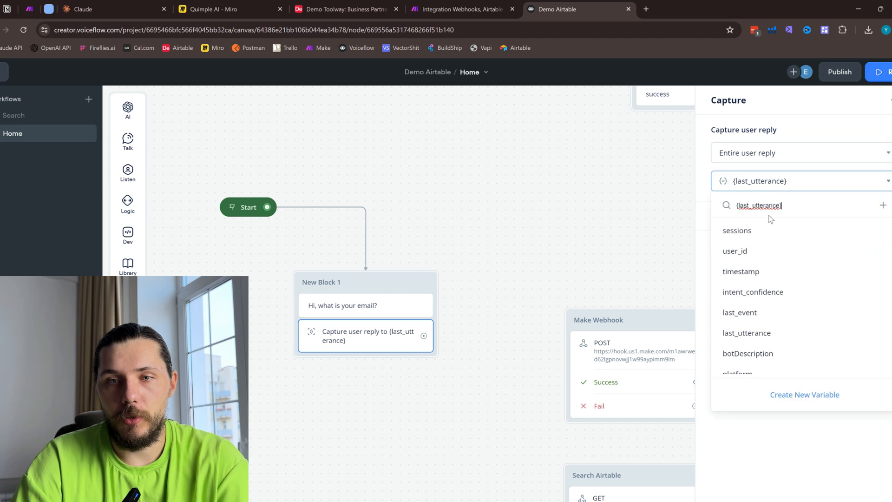
key("BackSpace")
key("BackSpace")
key("BackSpace")
key("BackSpace")
key("BackSpace")
key("BackSpace")
key("BackSpace")
key("BackSpace")
key("BackSpace")
key("BackSpace")
key("BackSpace")
key("BackSpace")
key("BackSpace")
key("BackSpace")
key("BackSpace")
key("BackSpace")
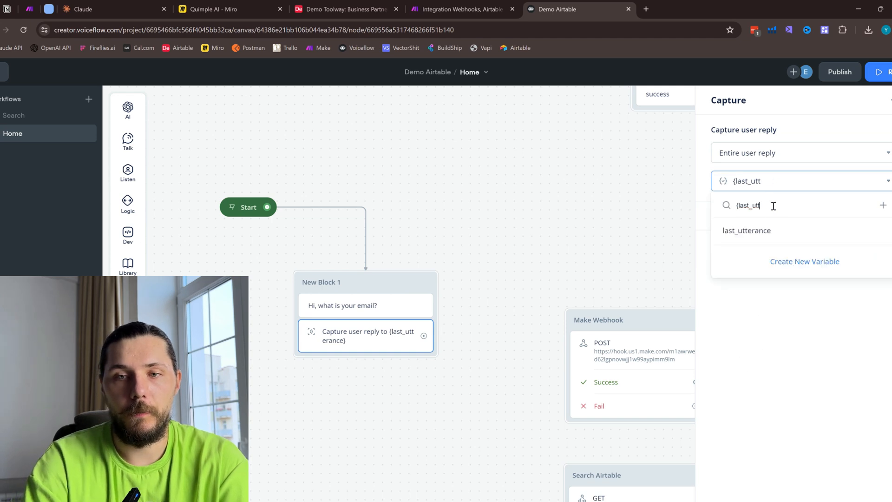
type("email")
left_click(733, 231)
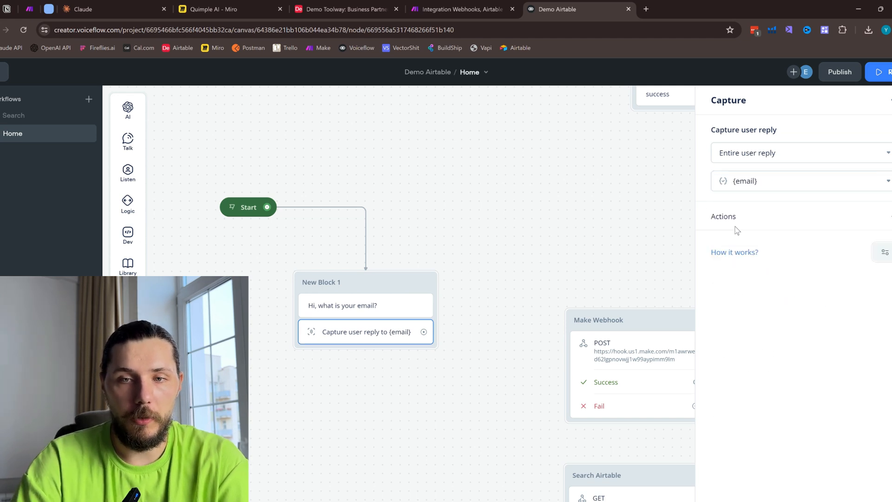
- Connect New Block 1's Capture step to the Make Webhook block and move New Block 1 closer to it
left_click(516, 303)
left_click_drag(390, 291, 532, 280)
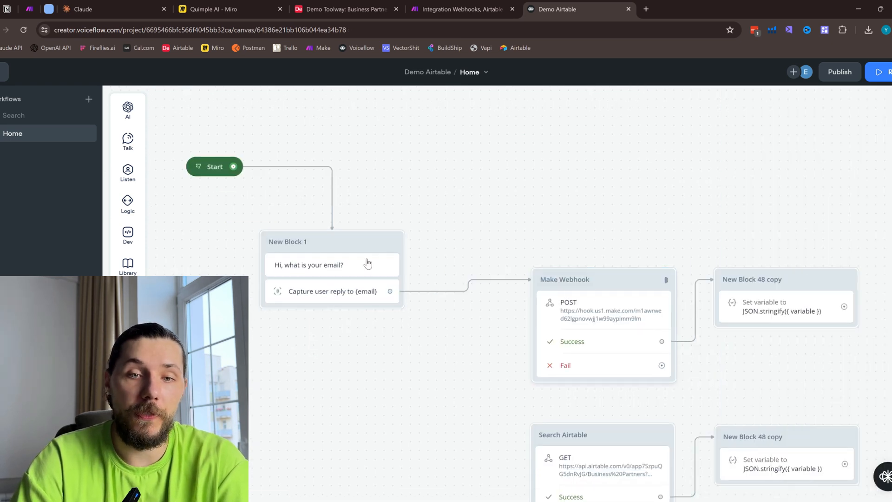
left_click_drag(347, 248, 401, 280)
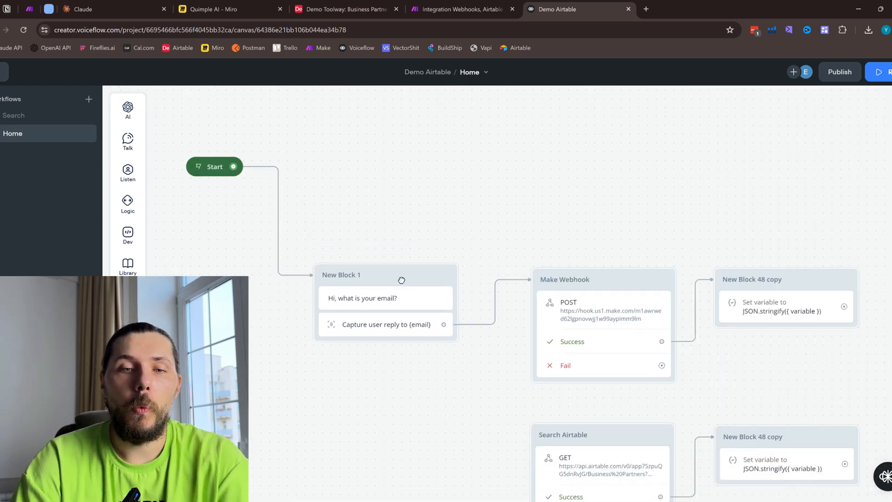
- Review the Make Webhook API step's headers and raw body, checking the Make scenario that receives the request
left_click(602, 312)
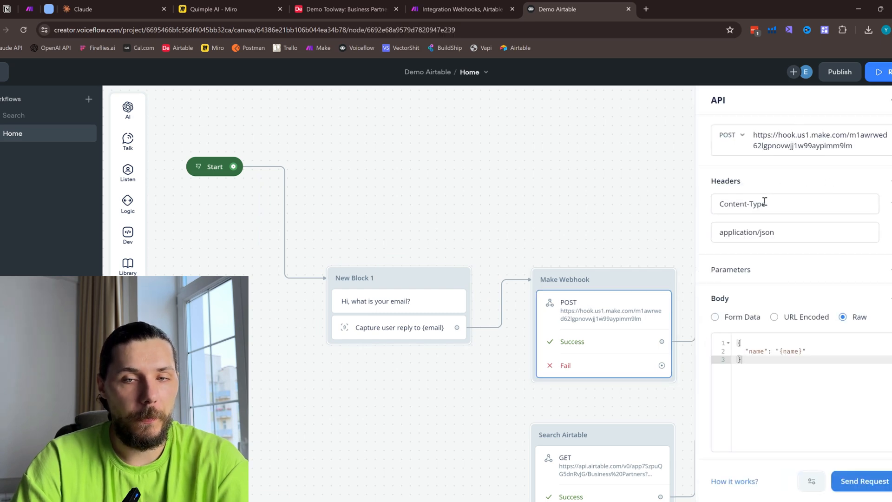
left_click_drag(709, 183, 736, 185)
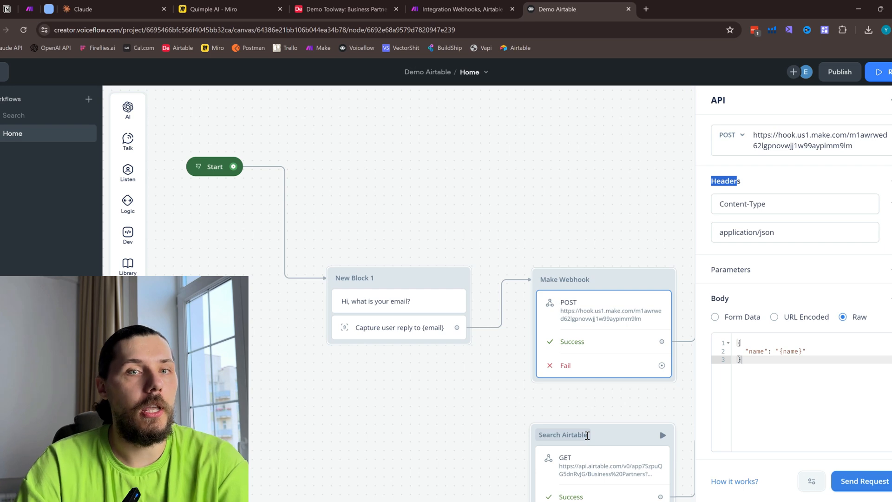
left_click(448, 7)
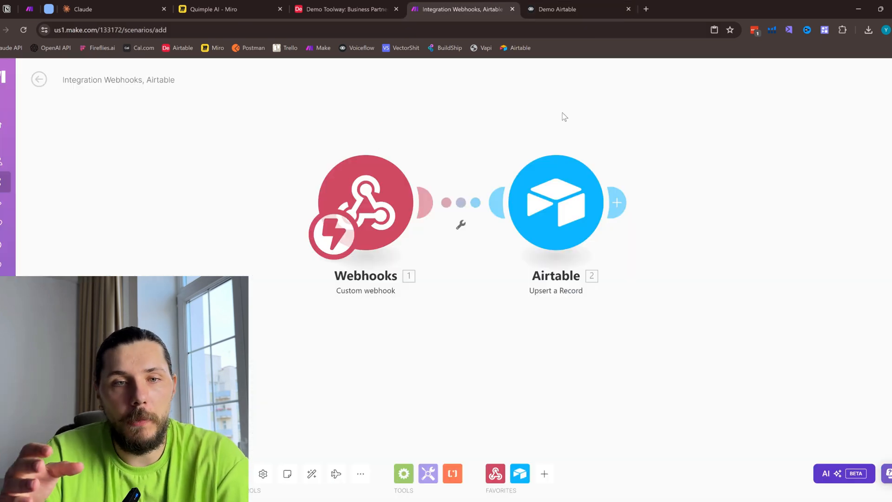
left_click(587, 7)
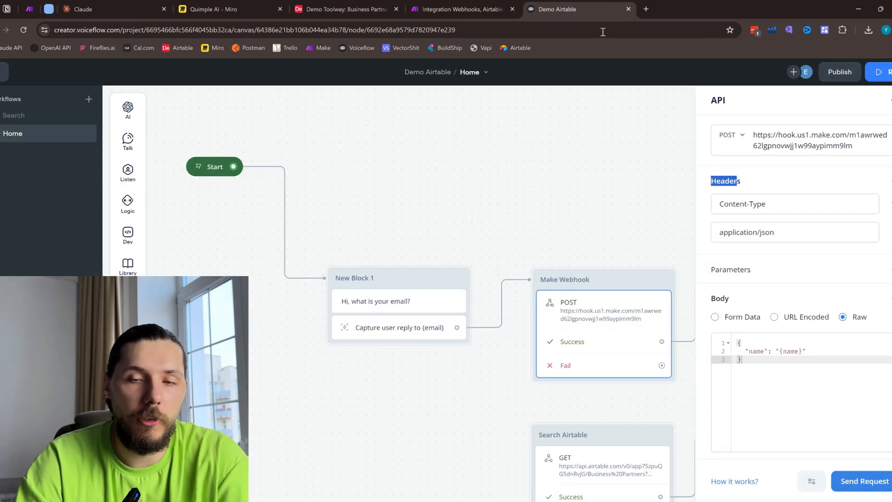
left_click(714, 301)
left_click_drag(716, 181, 727, 211)
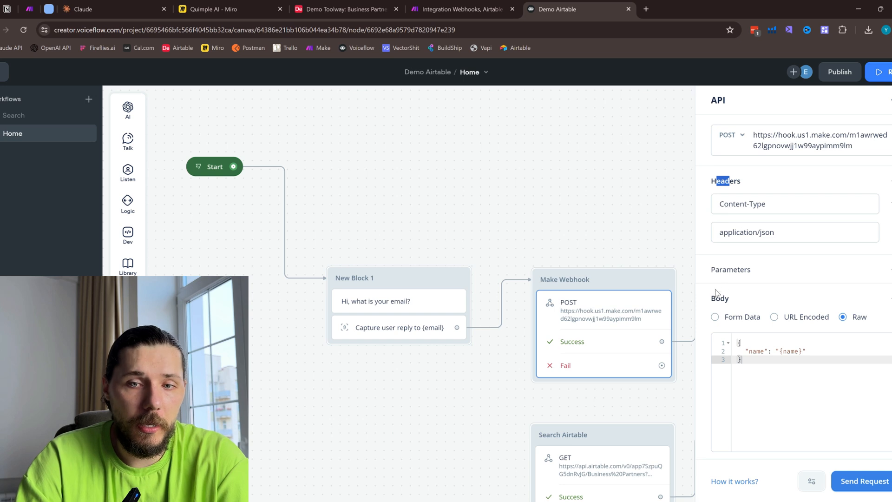
left_click_drag(711, 298, 752, 313)
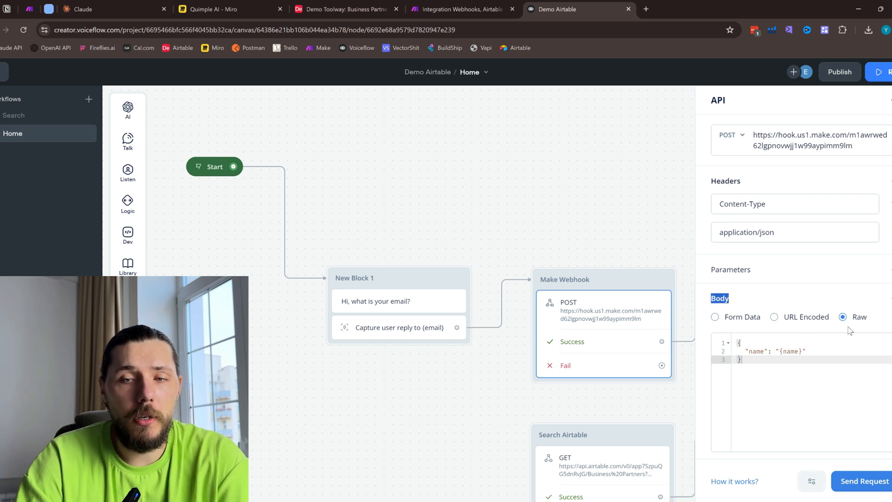
mouse_move(757, 364)
left_mouse_down()
mouse_move(736, 344)
mouse_move(762, 353)
left_mouse_up()
left_click(775, 363)
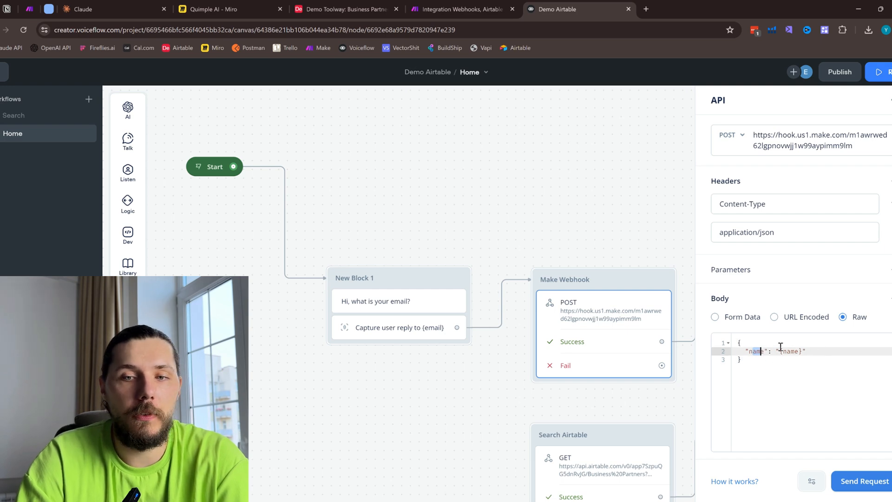
- Change the Make Webhook request body's key and value to "email": "{email}"
left_click(462, 9)
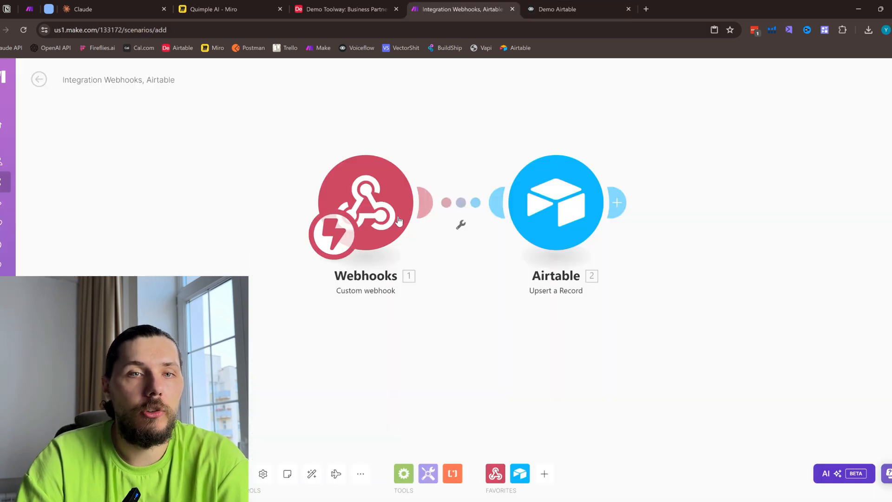
left_click(608, 5)
left_click_drag(764, 352, 749, 352)
left_click(749, 352)
type("emailname\": \"{name}\"")
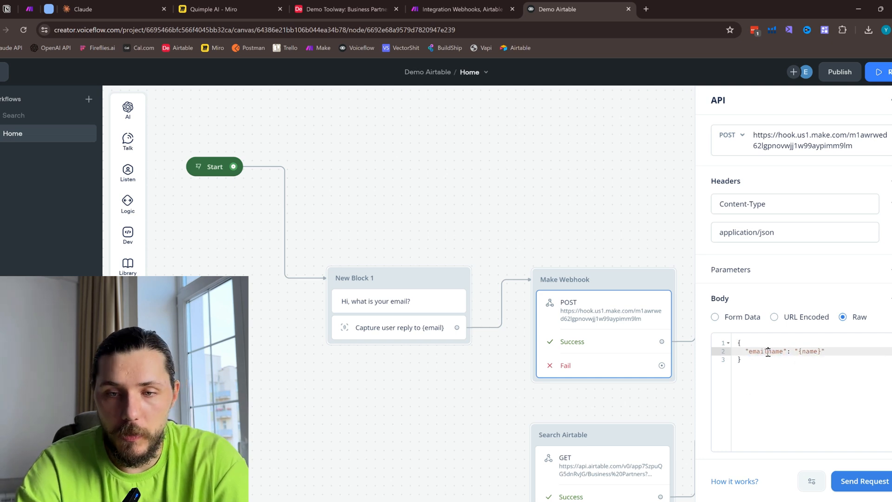
key("BackSpace")
key("BackSpace")
key("BackSpace")
key("BackSpace")
key("BackSpace")
key("BackSpace")
key("BackSpace")
key("BackSpace")
key("BackSpace")
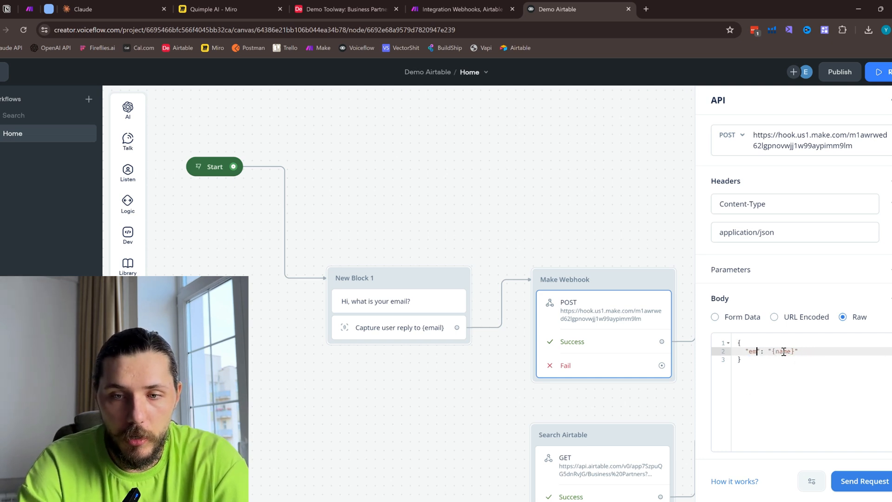
type("email\": \"")
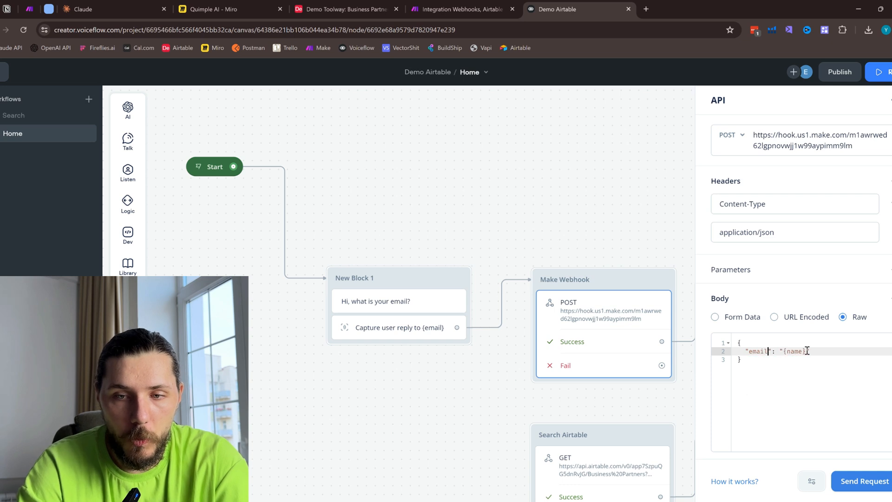
type("{email")
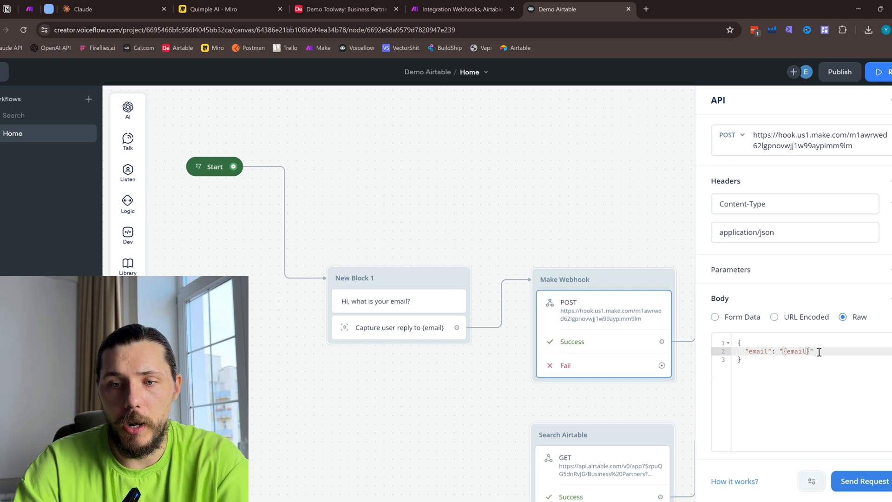
- Start a test request from the Make Webhook step and enter a test email address for the email variable
scroll(818, 352, "down", 2)
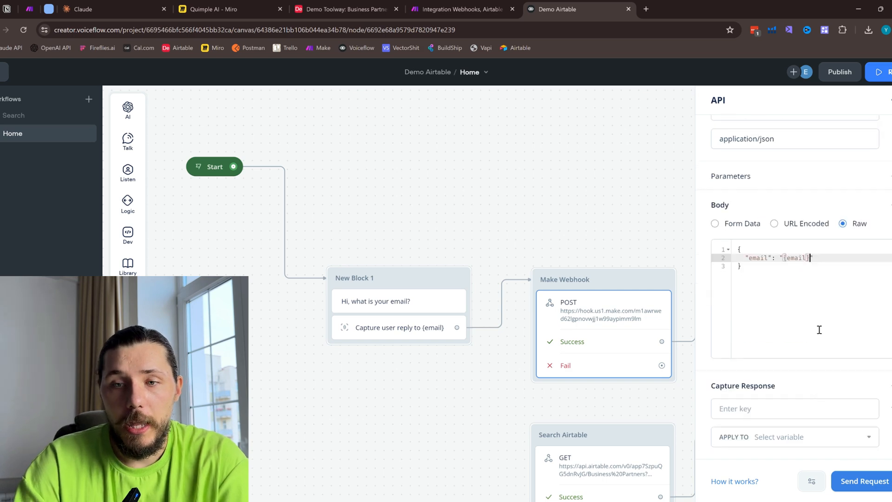
left_click(864, 481)
left_click(332, 4)
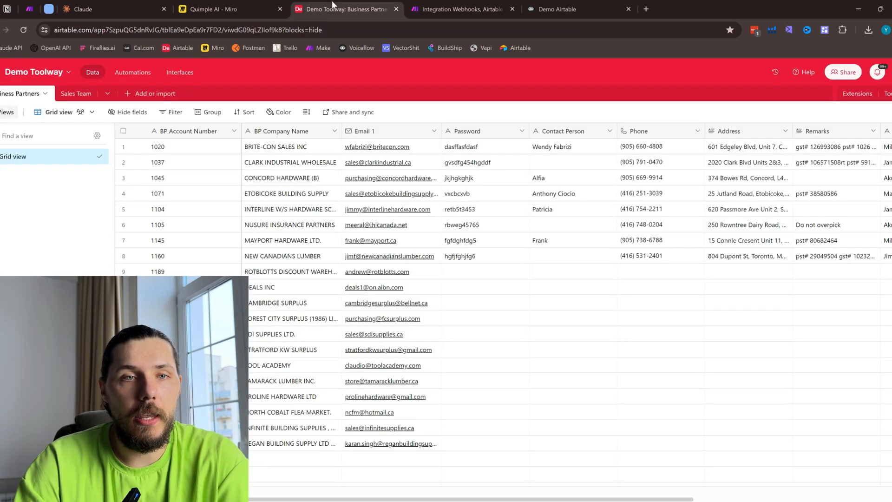
left_click(510, 4)
left_click(529, 6)
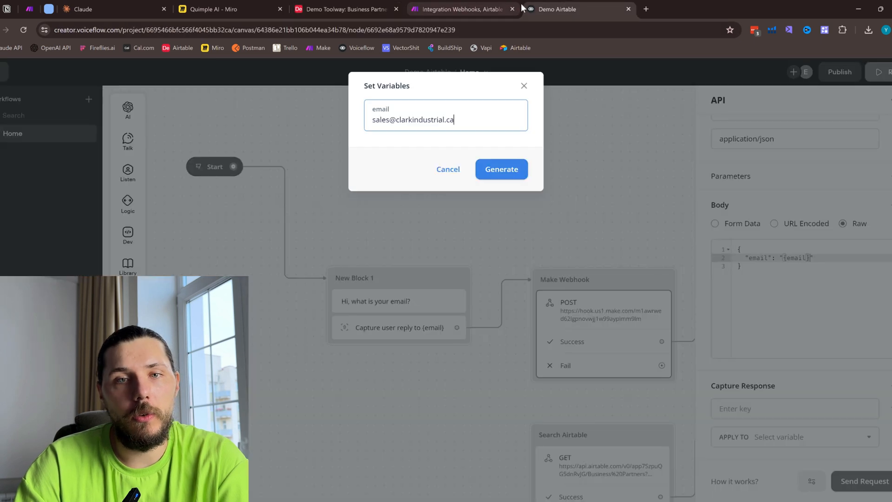
triple_click(430, 119)
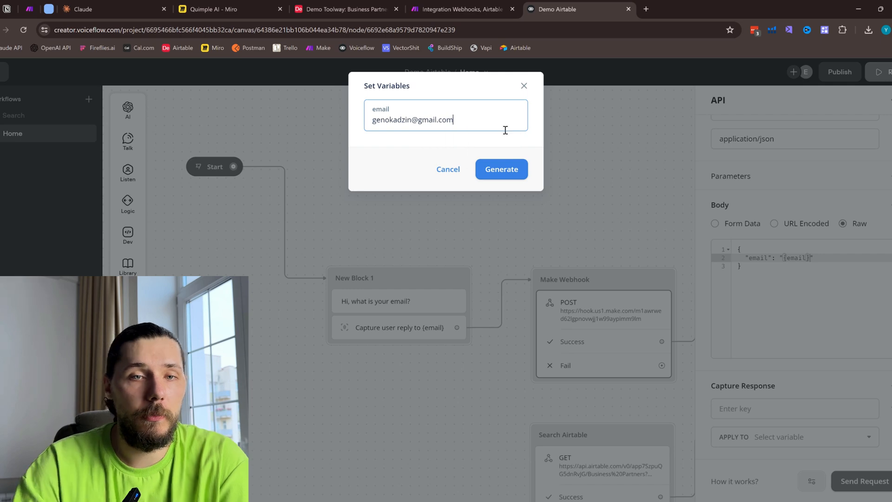
- Switch to the Make scenario, save it and run it once to wait for incoming webhook data
left_click(488, 8)
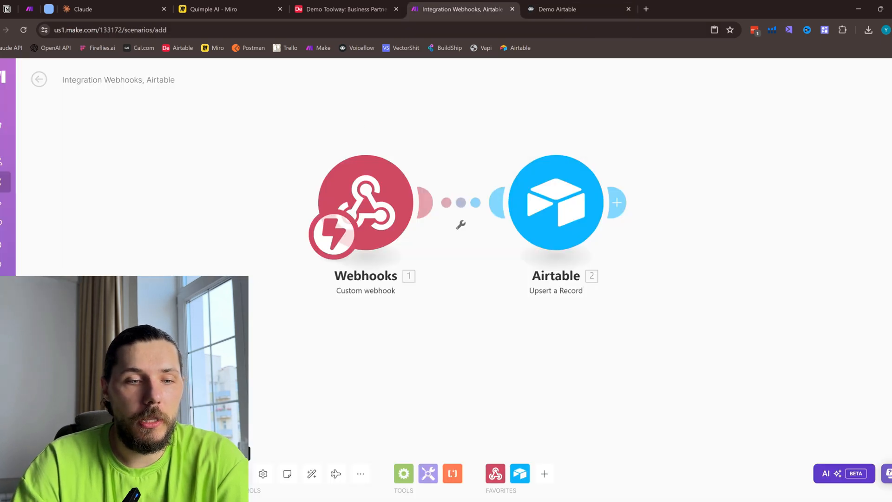
key("ctrl+s")
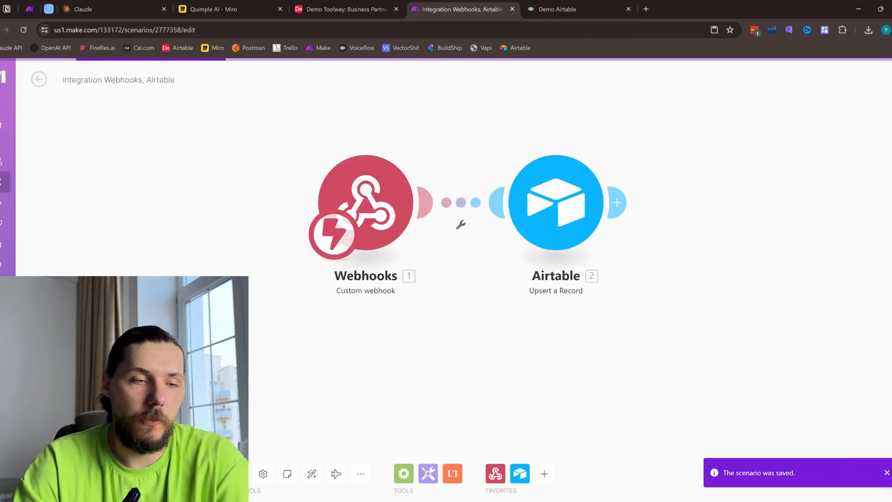
left_click(60, 473)
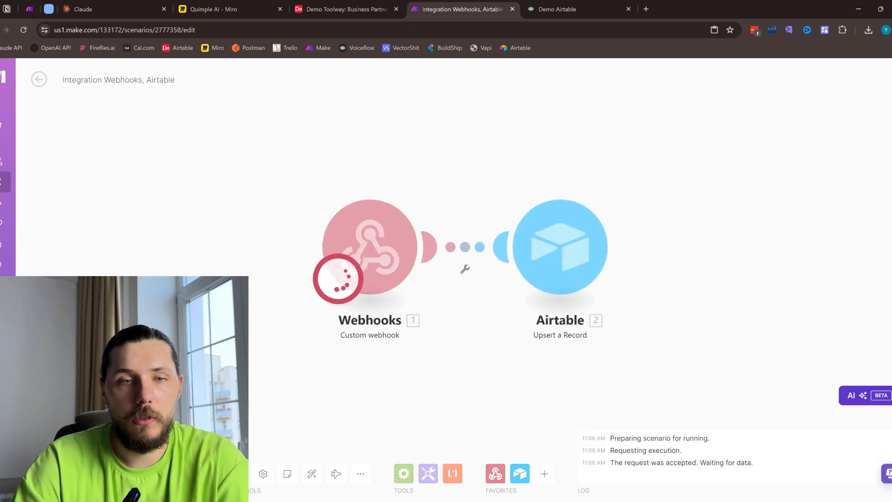
- Return to Voiceflow, send the test request with the entered email and check the response's status code
left_click(568, 7)
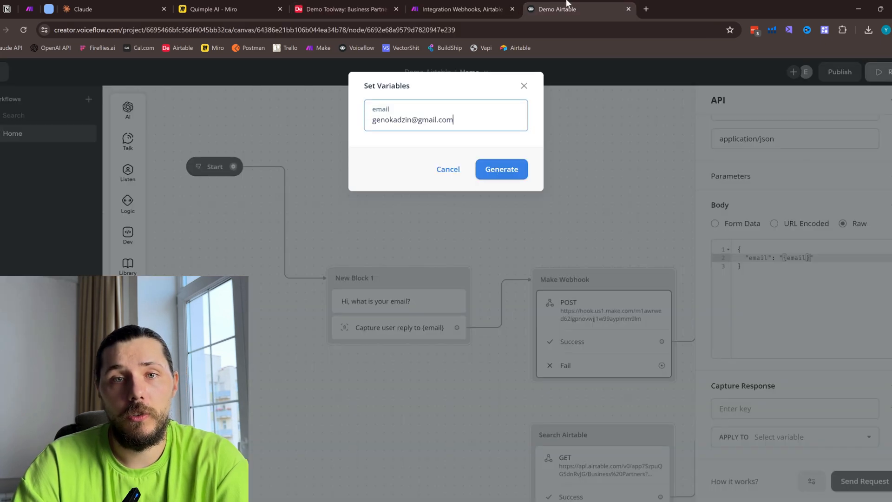
left_click(495, 173)
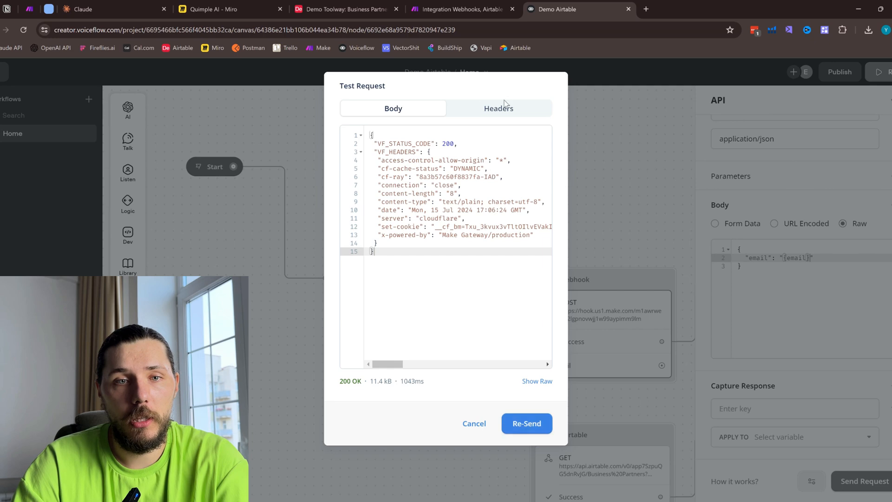
double_click(446, 143)
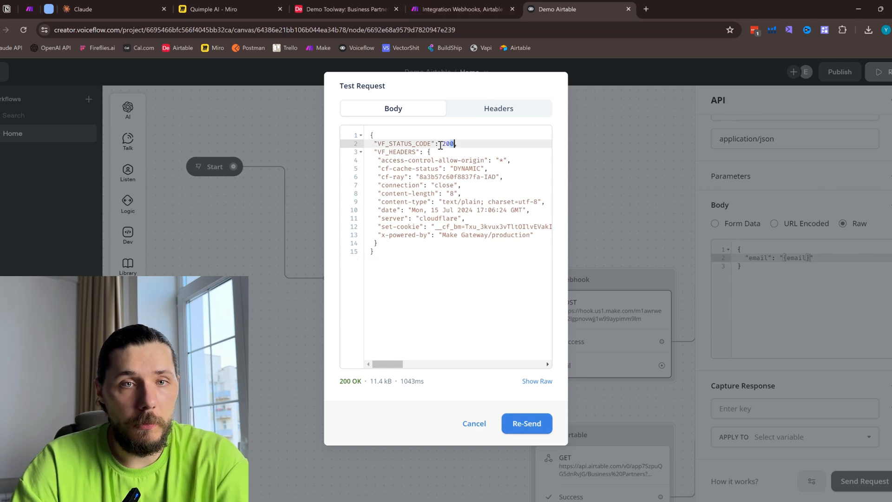
- Inspect the Webhooks module's output bundle in Make, then look for the new record in Airtable's Business Partners table
left_click(457, 9)
left_click_drag(536, 163, 494, 135)
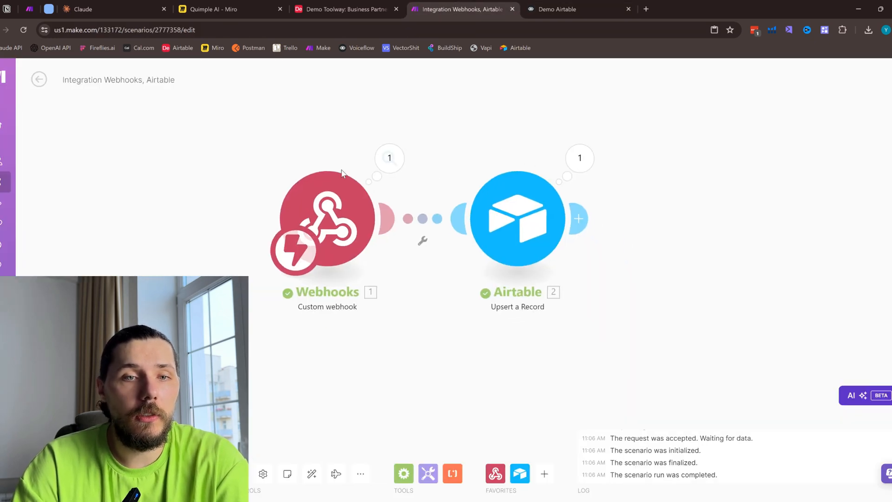
left_click(389, 159)
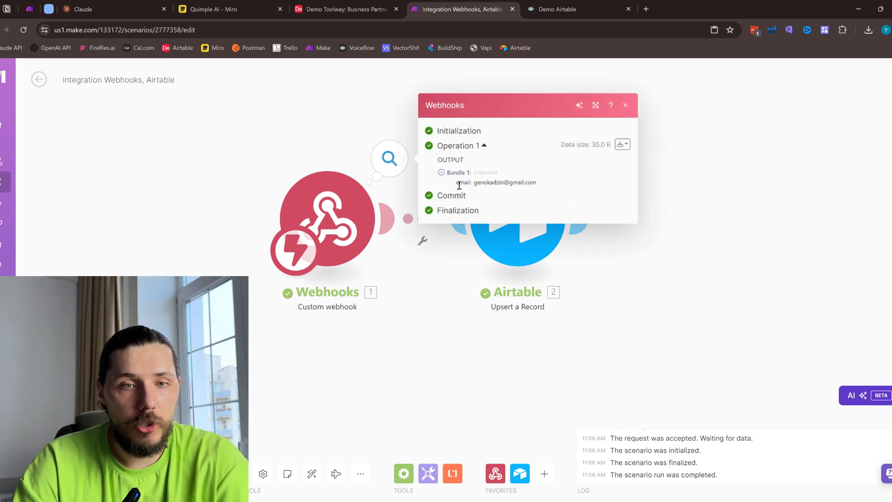
left_click_drag(456, 182, 537, 186)
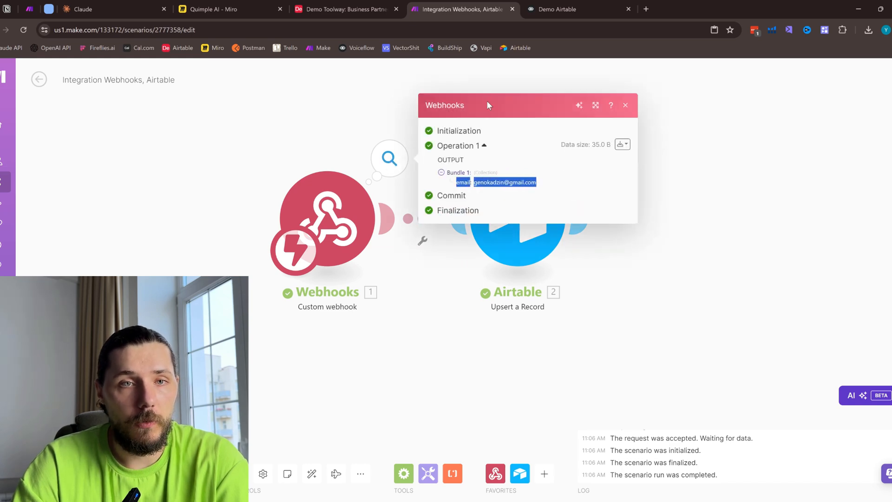
left_click(346, 9)
scroll(465, 255, "down", 2)
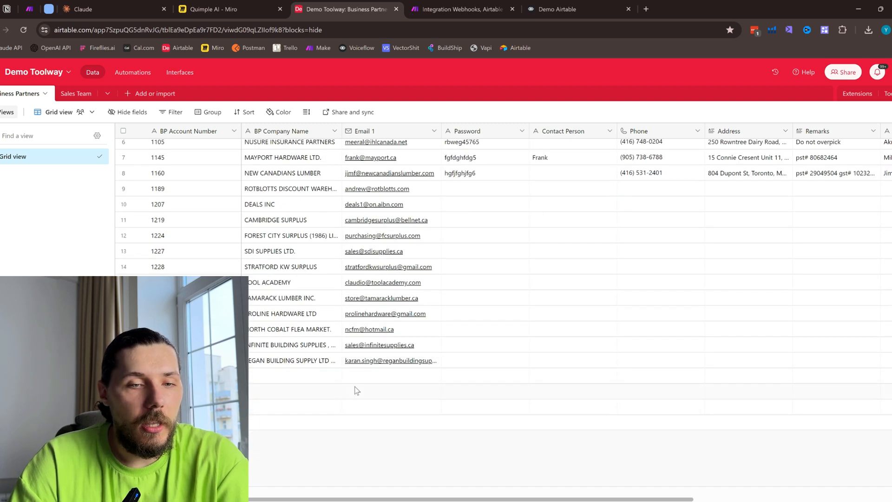
- Review the Airtable Upsert a Record module's field settings in Make and examine the blank rows ending the Business Partners table
left_click(460, 9)
left_click(626, 106)
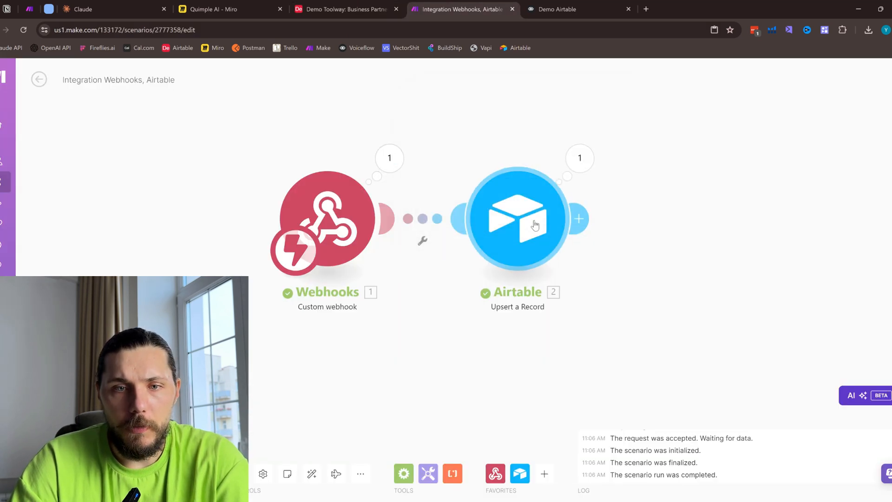
left_click(534, 225)
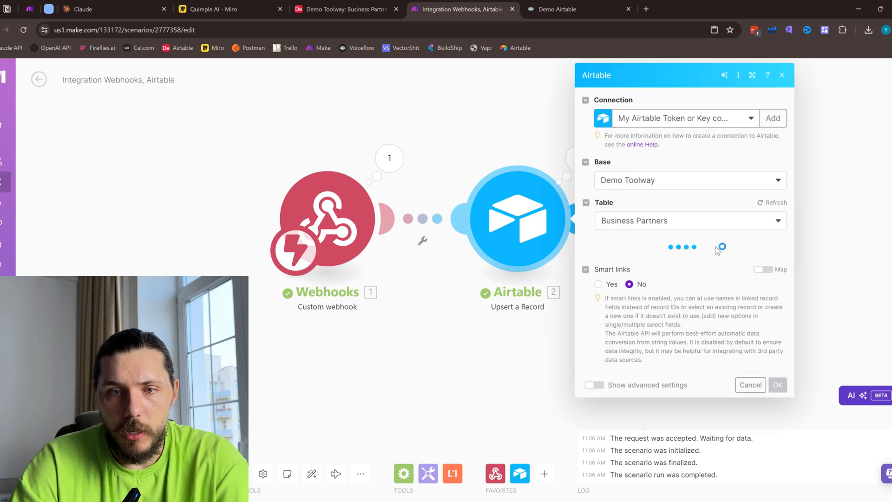
scroll(718, 249, "down", 10)
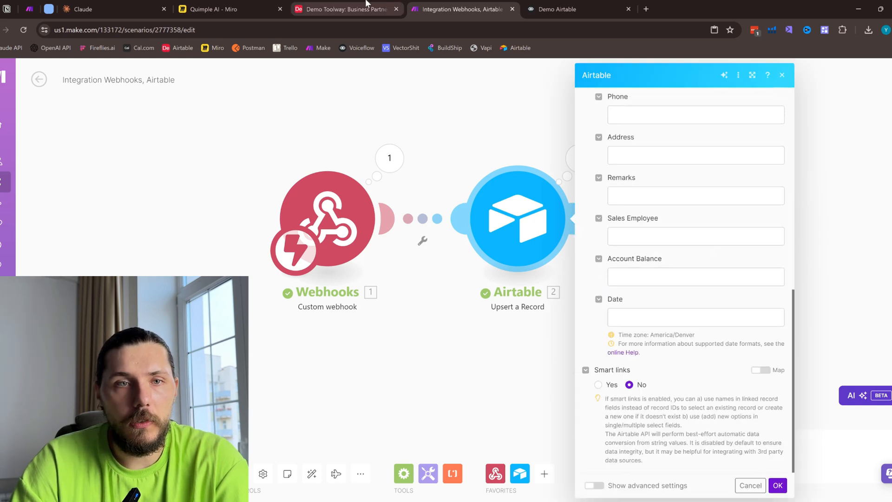
left_click(346, 9)
left_click_drag(287, 389, 284, 411)
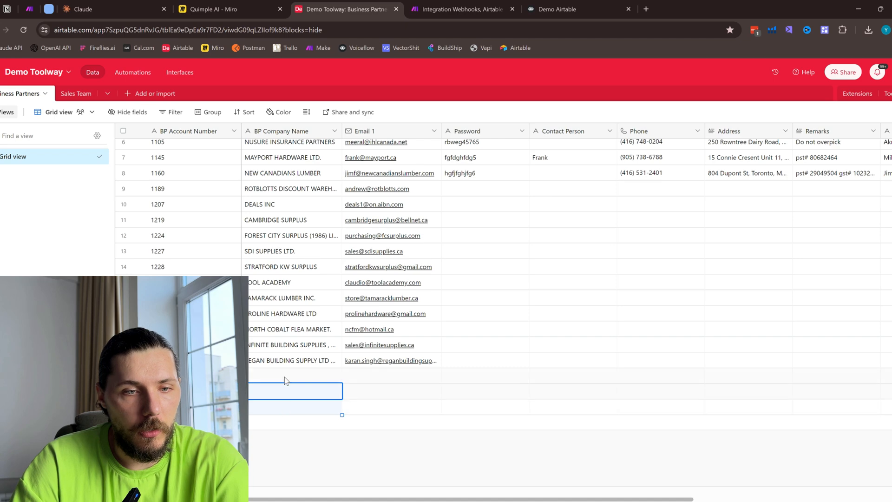
- Delete the blank records at the end of Airtable's Business Partners table
right_click(280, 412)
left_click(306, 394)
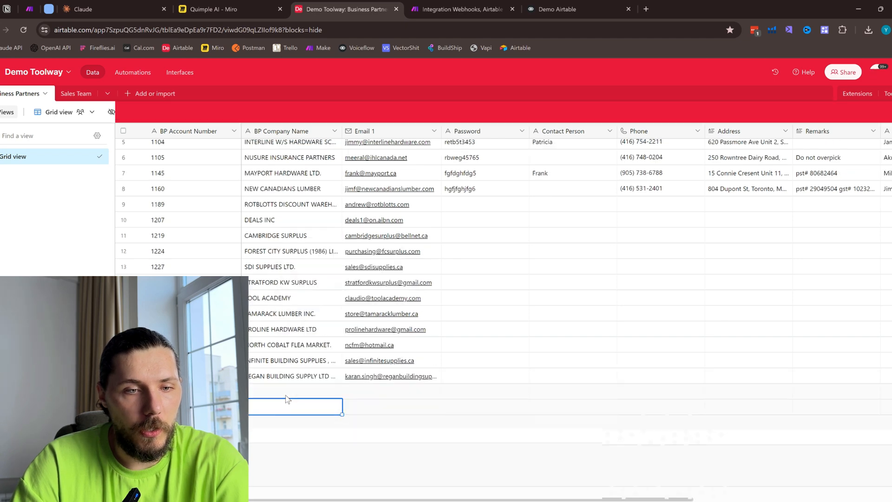
right_click(276, 404)
left_click(306, 388)
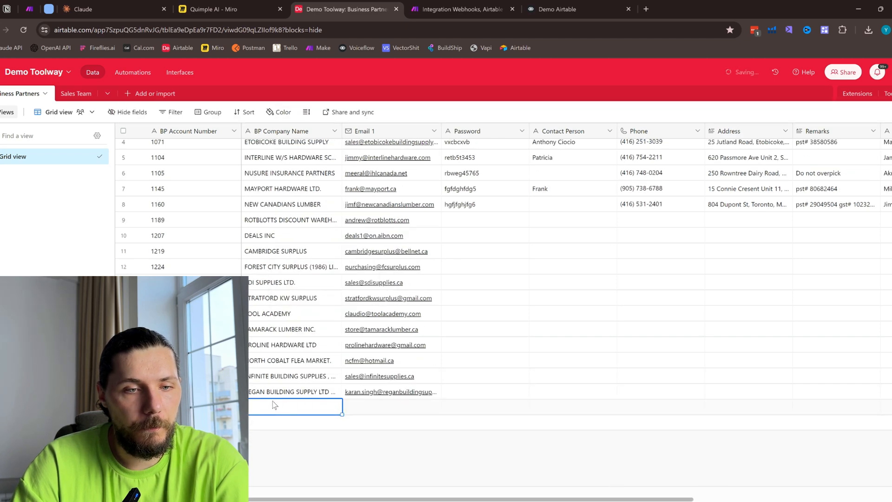
right_click(279, 407)
left_click(318, 389)
- Switch to the Make scenario and inspect the Airtable module's operation bundles and the email in the Webhooks module's output
left_click(455, 5)
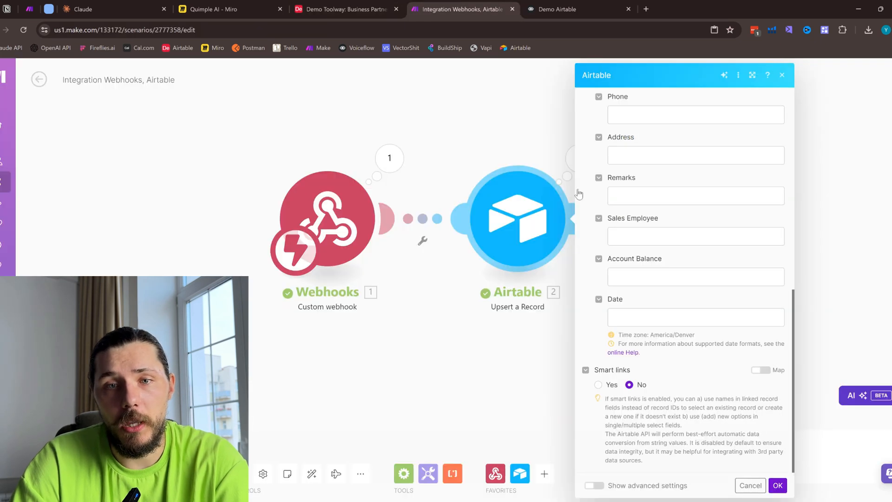
left_click(538, 149)
left_click(580, 160)
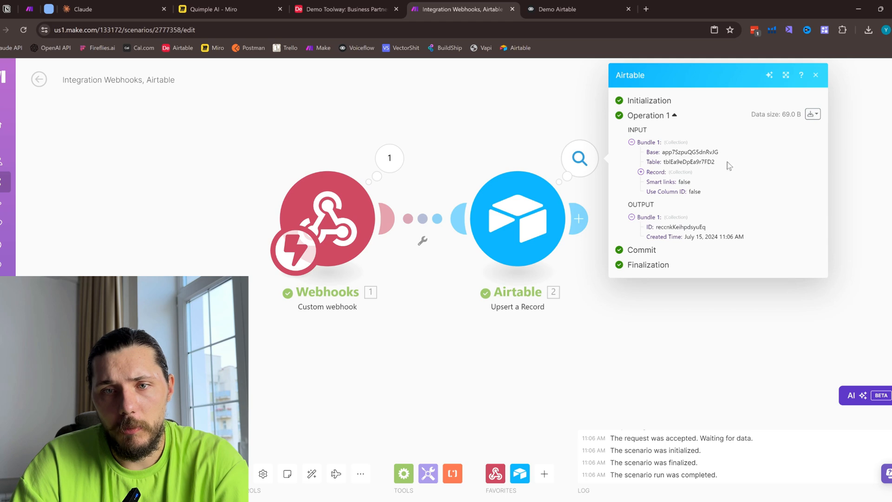
left_click(815, 75)
left_click(548, 218)
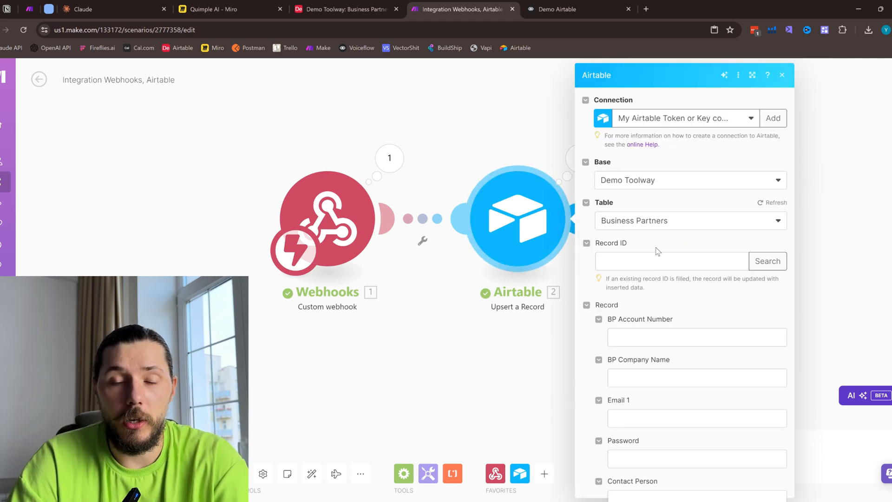
left_click(393, 163)
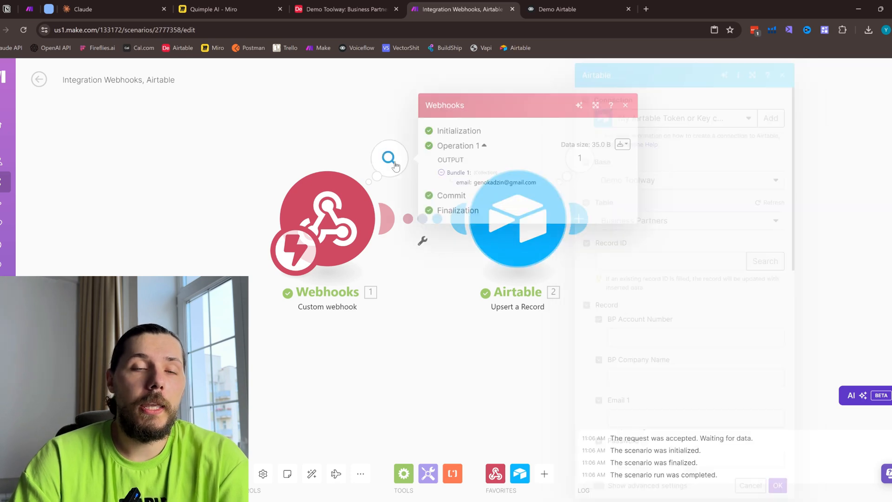
left_click_drag(473, 183, 497, 183)
- Map the webhook's email value to the Email 1 field of the Airtable Upsert a Record module and save the module
left_click(534, 243)
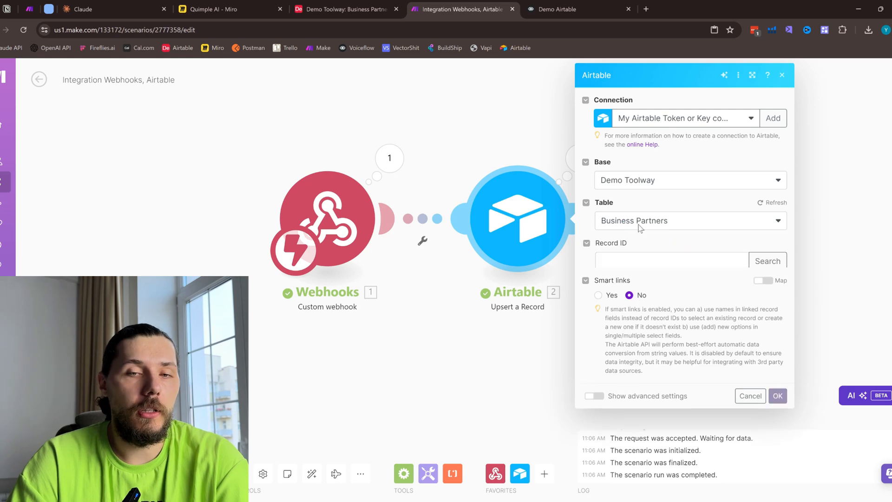
scroll(673, 306, "down", 3)
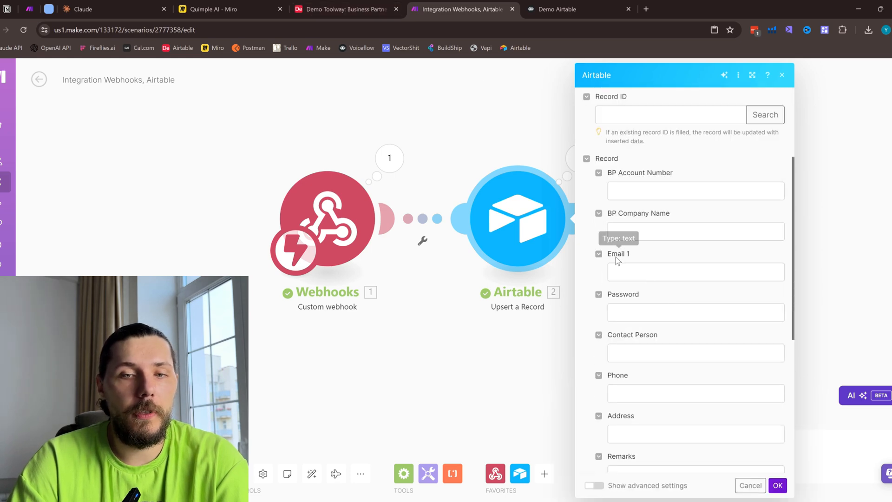
left_click(640, 273)
left_click(522, 304)
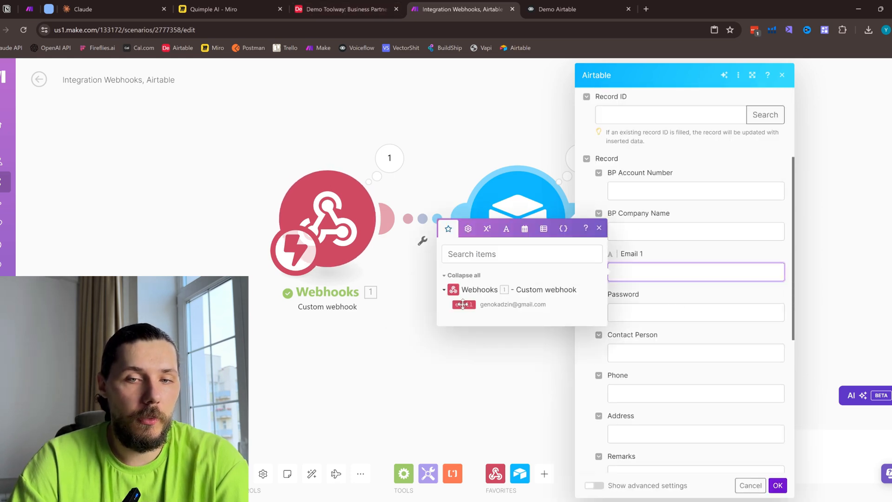
left_click(777, 486)
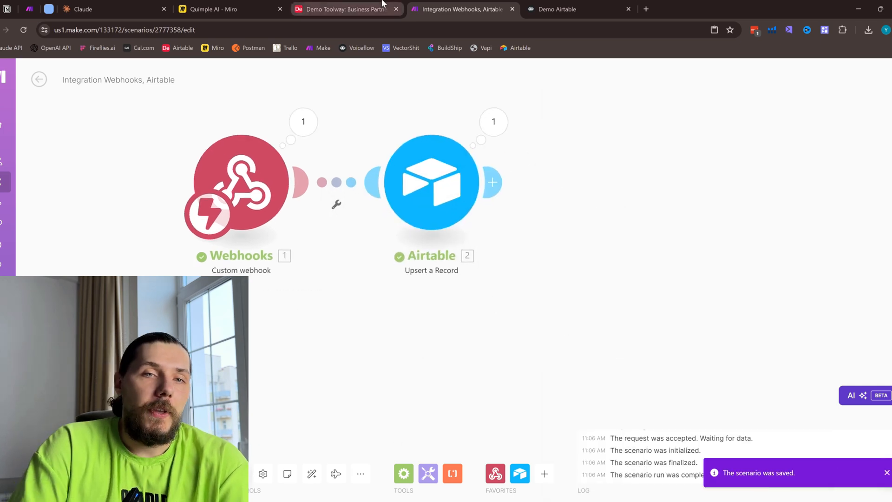
- Resend the webhook test request from Voiceflow, then look for the new record in Airtable's Business Partners table
left_click(548, 7)
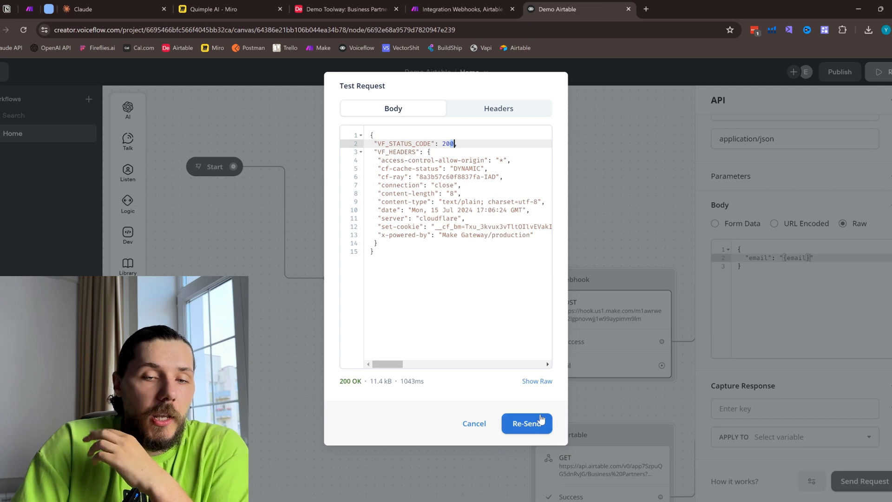
left_click(458, 9)
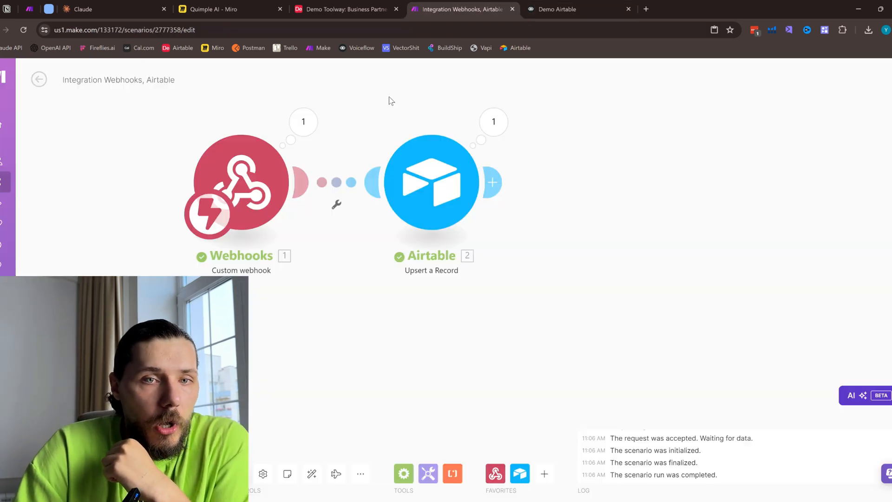
left_click(325, 8)
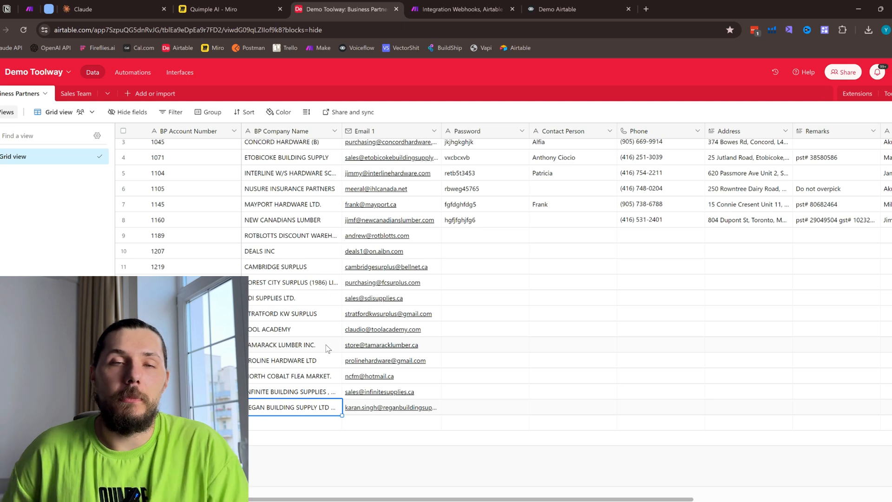
left_click(439, 8)
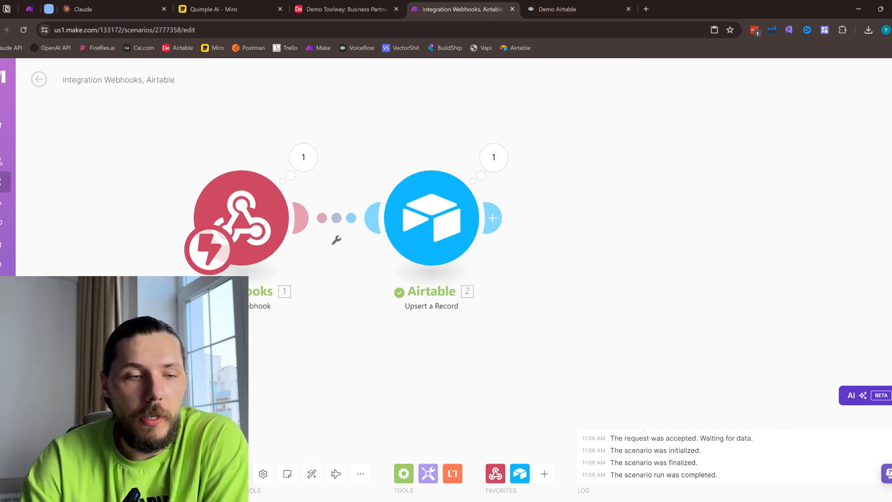
left_click(592, 5)
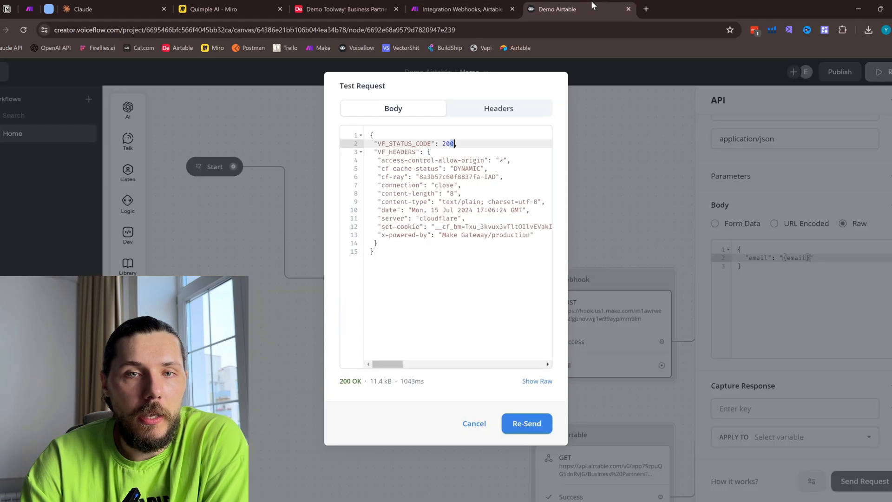
left_click(531, 421)
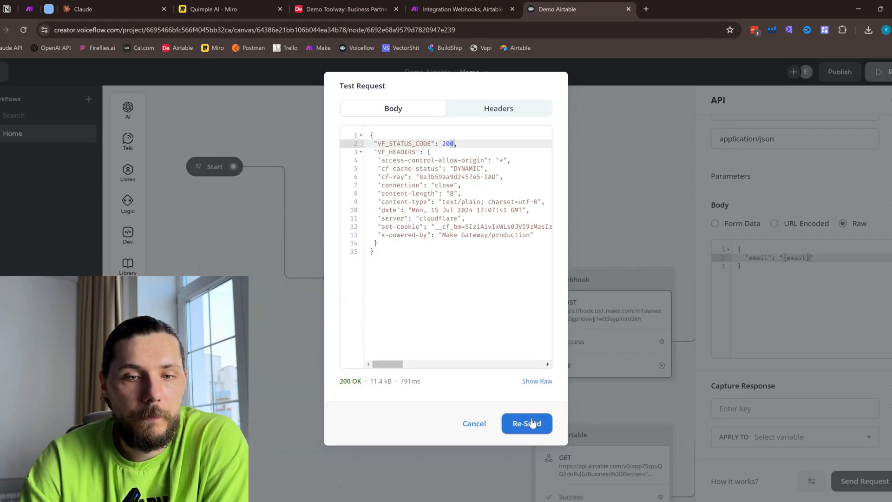
left_click(346, 9)
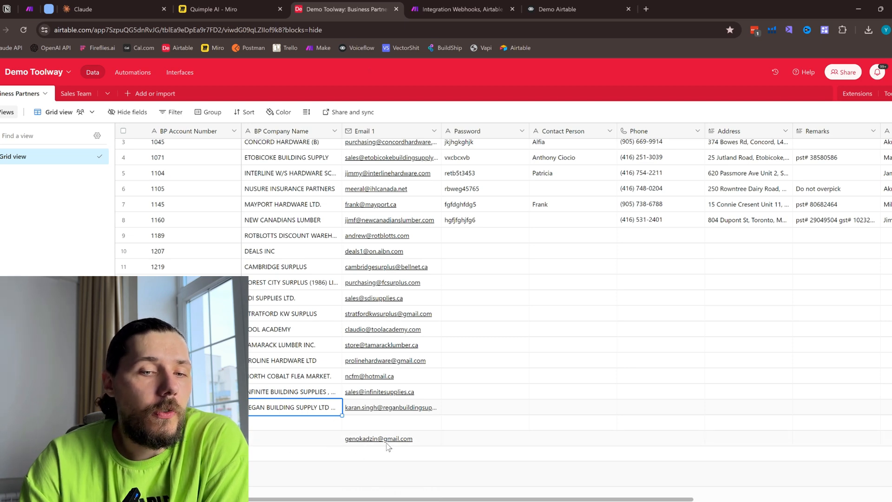
- Return to Voiceflow by way of the Make scenario and review the test response's body and VF_STATUS_CODE value
left_click(450, 6)
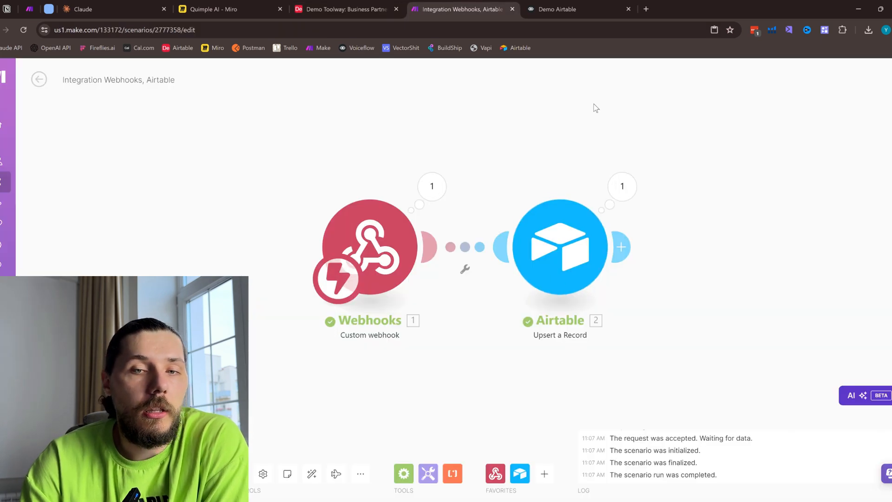
left_click(557, 9)
left_click(370, 135)
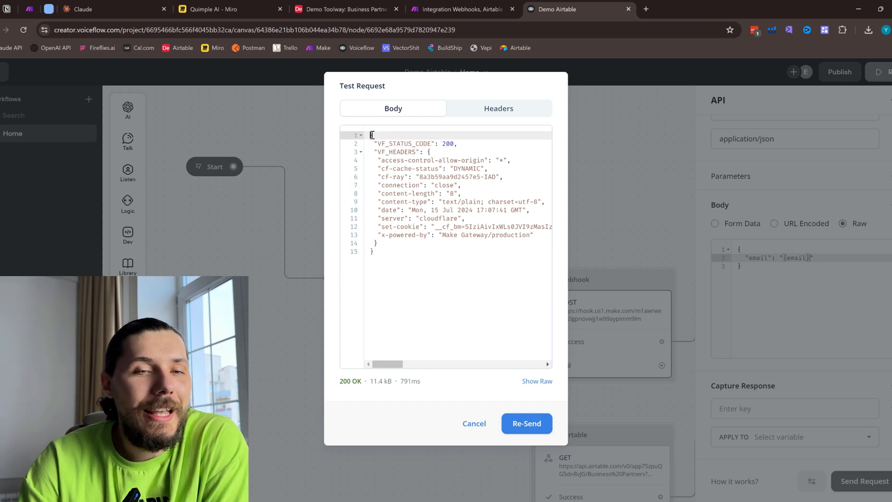
left_click_drag(416, 176, 442, 265)
left_click(432, 265)
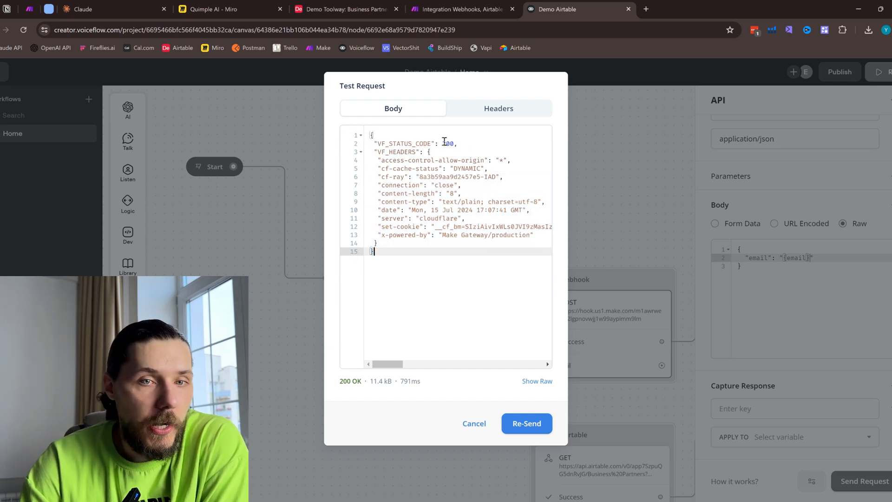
left_click_drag(454, 143, 463, 144)
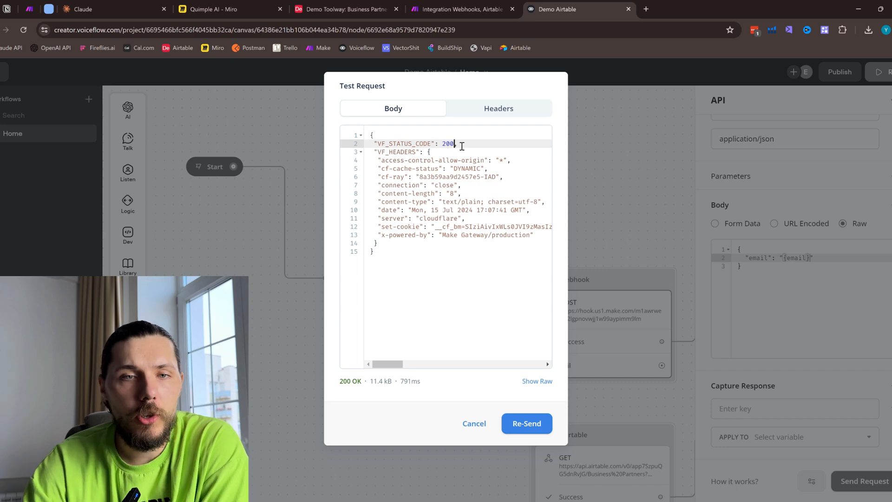
- In Make, add a Webhook response module after Airtable, map its Body to the Airtable record ID, and save the scenario
left_click(441, 4)
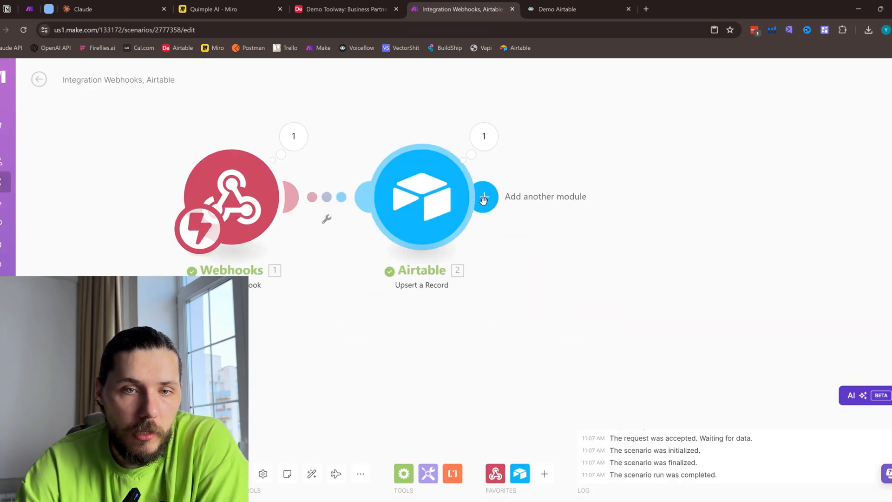
left_click(483, 197)
left_click(723, 208)
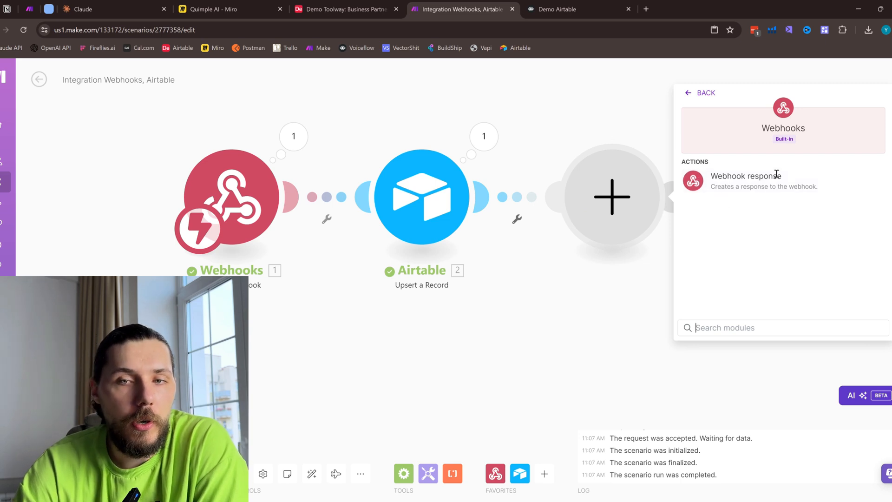
left_click(752, 187)
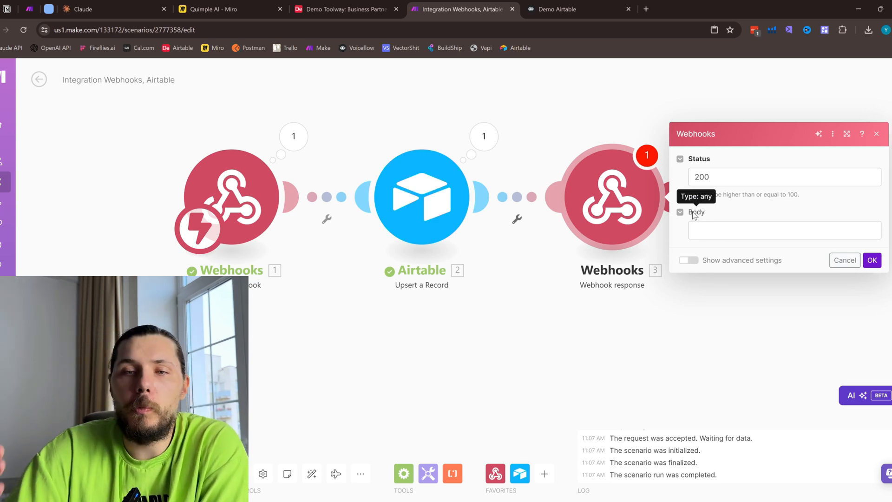
left_click(730, 236)
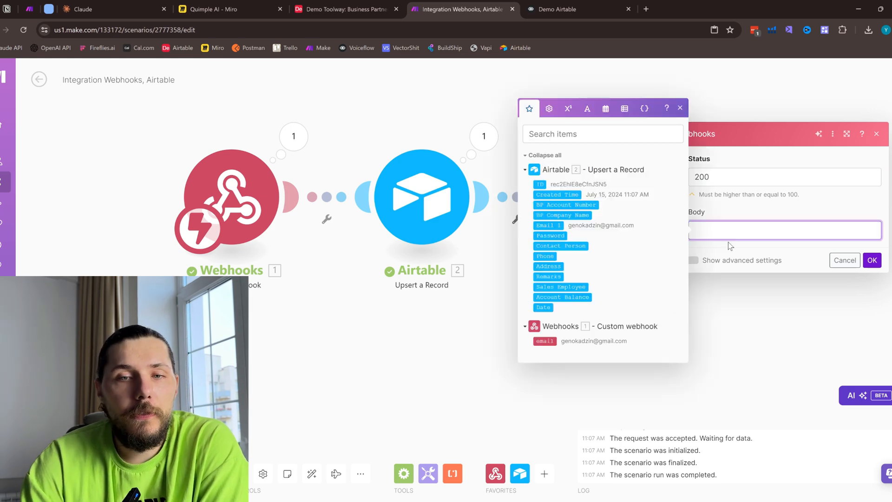
left_click(539, 184)
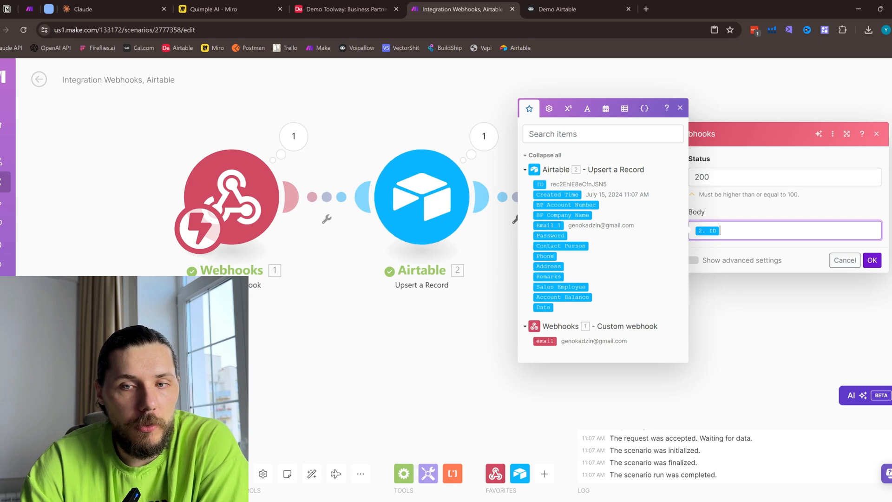
left_click(872, 260)
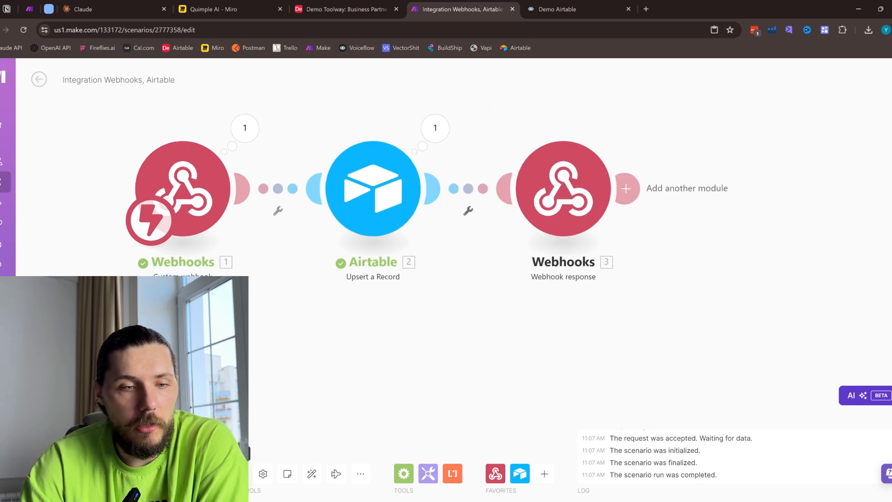
key("ctrl+s")
- Resend the test request from Voiceflow and inspect the Webhook response module's input bundle and custom headers in Make
left_click(549, 6)
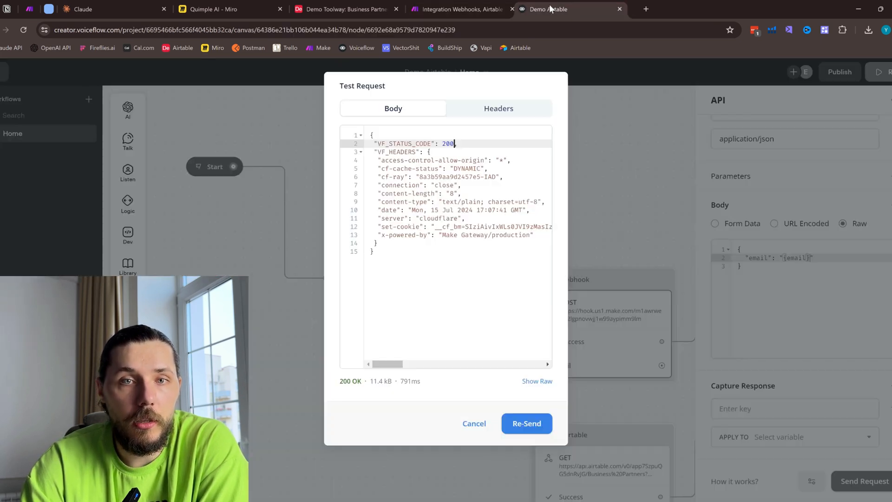
left_click(535, 422)
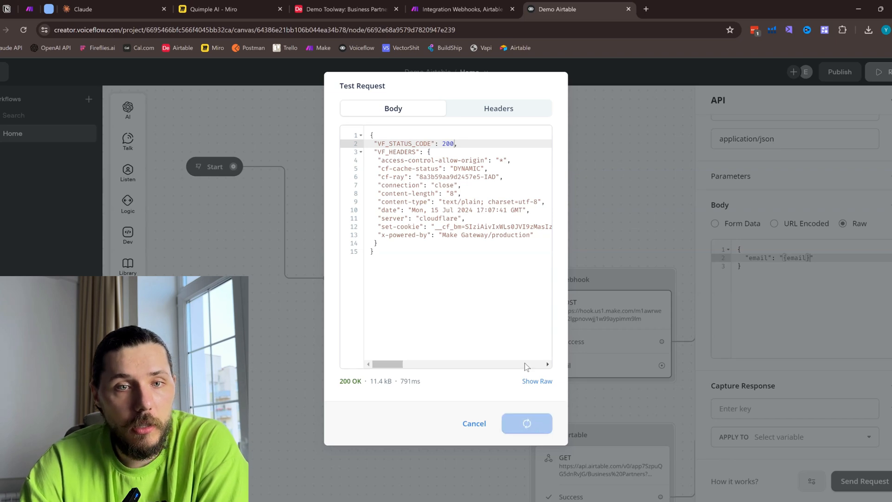
left_click(458, 9)
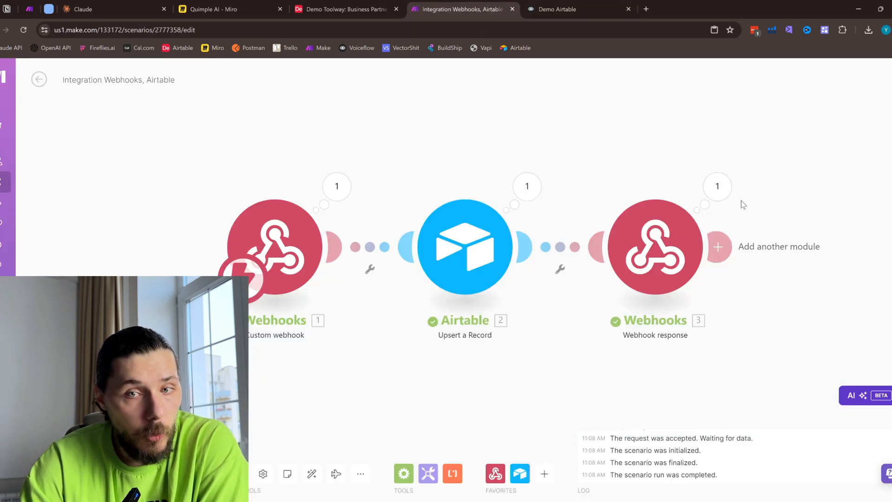
left_click(718, 187)
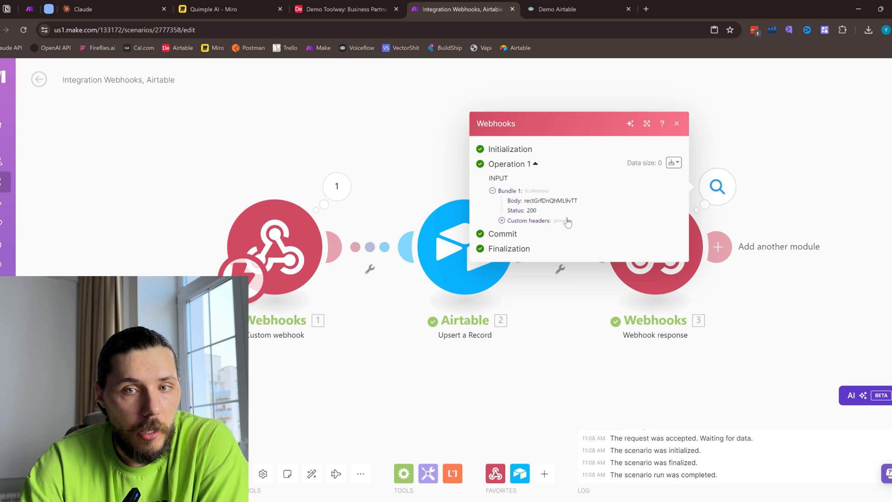
left_click(502, 221)
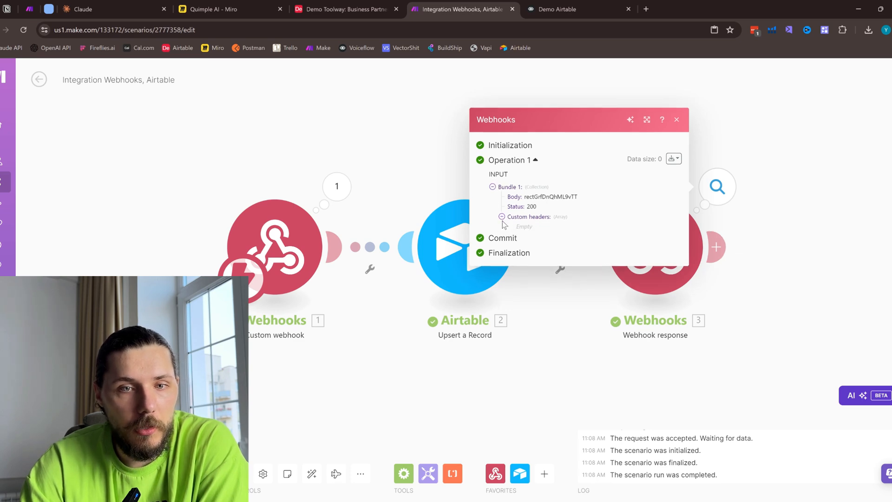
left_click(666, 288)
- Examine the headers in Voiceflow's test response body, then return to the Make scenario
left_click(569, 8)
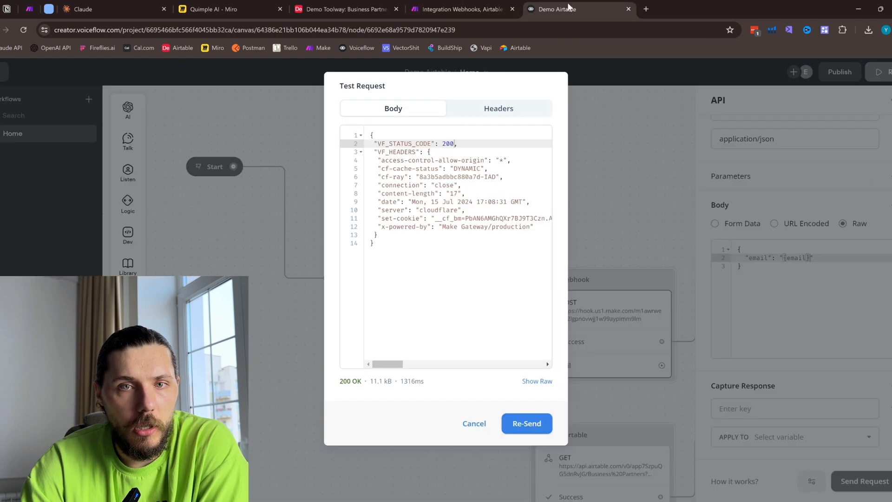
left_click_drag(393, 160, 442, 228)
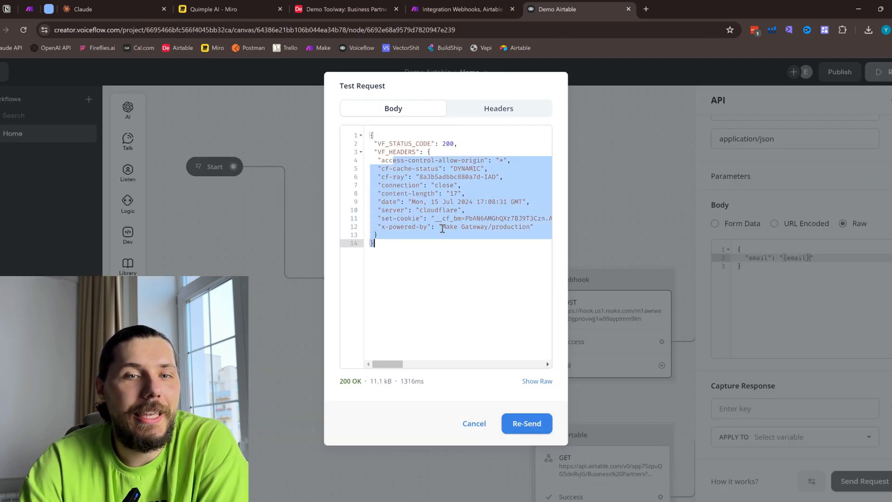
left_click(441, 246)
left_click(459, 9)
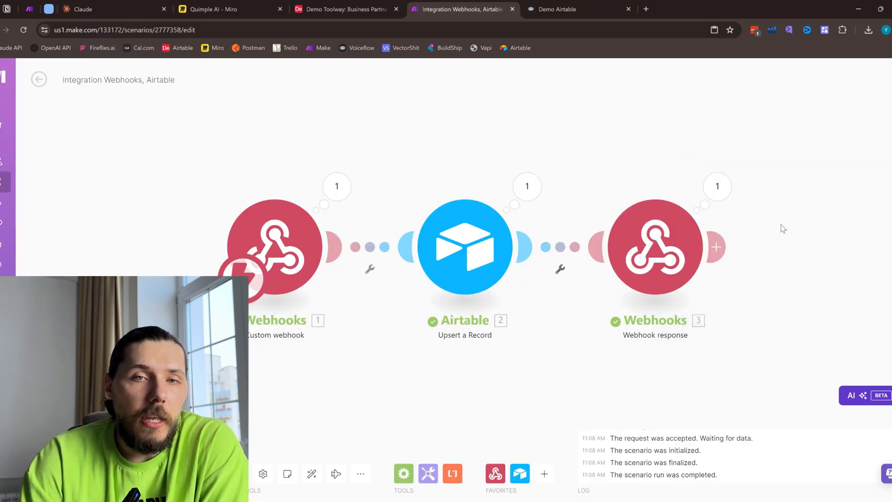
- Copy the JSON and Webhook response modules from the Get tasks from Trello scenario in Make
left_click(568, 8)
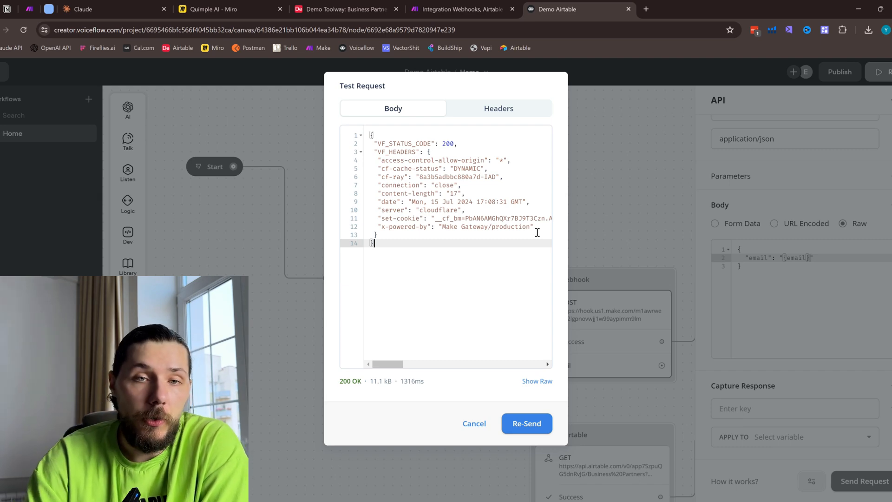
left_click(475, 4)
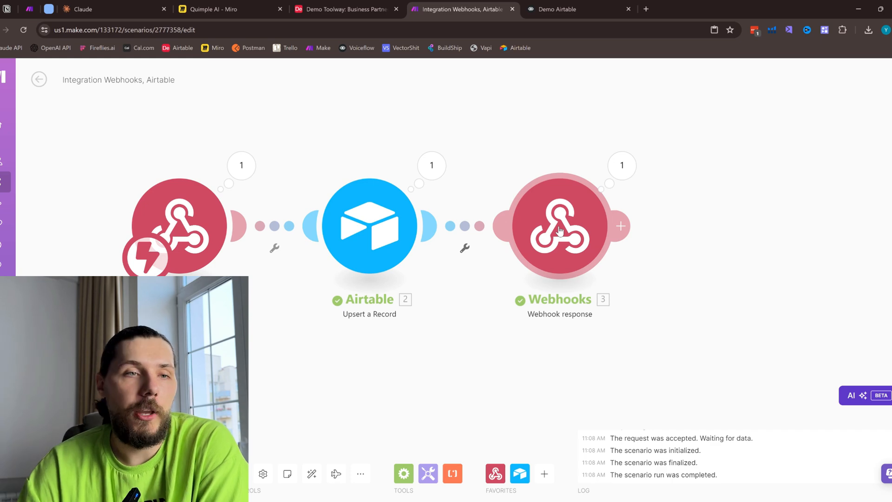
left_click(29, 9)
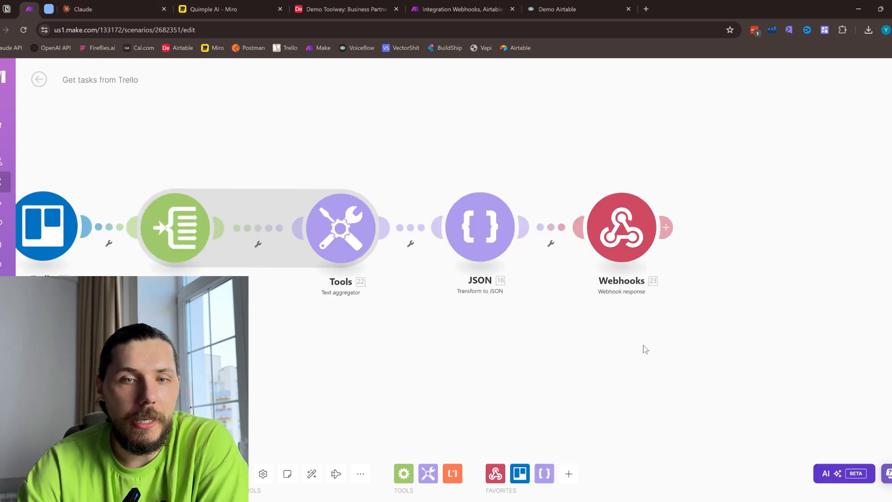
left_click_drag(715, 308, 433, 190)
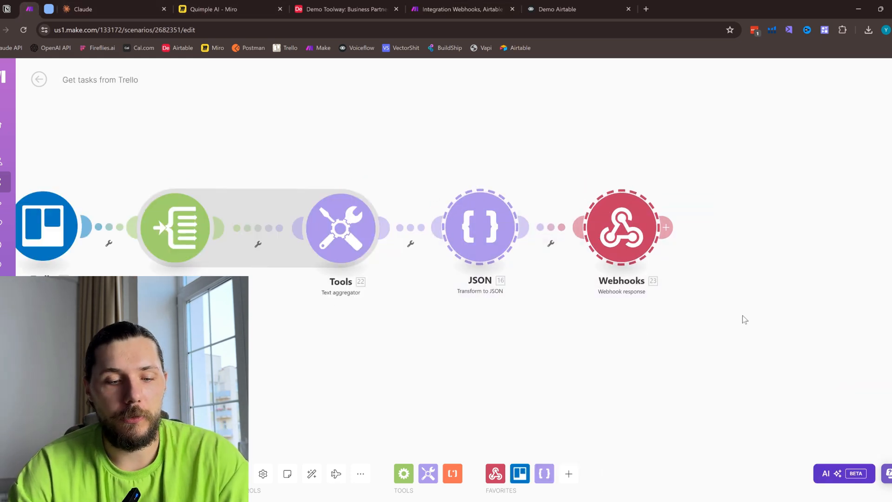
- Replace the Webhook response module in the Integration Webhooks, Airtable scenario with the copied JSON and Webhook response modules, linked after Airtable
left_click(427, 10)
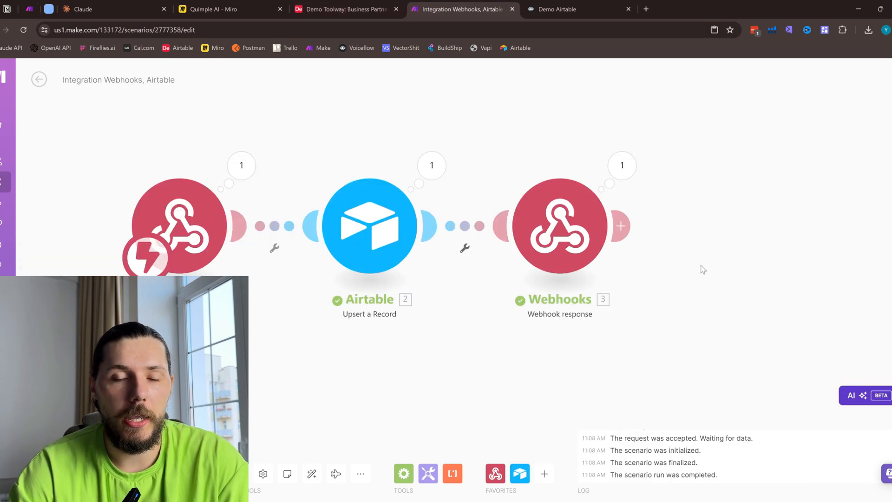
left_click_drag(703, 270, 558, 247)
right_click(431, 224)
left_click(473, 343)
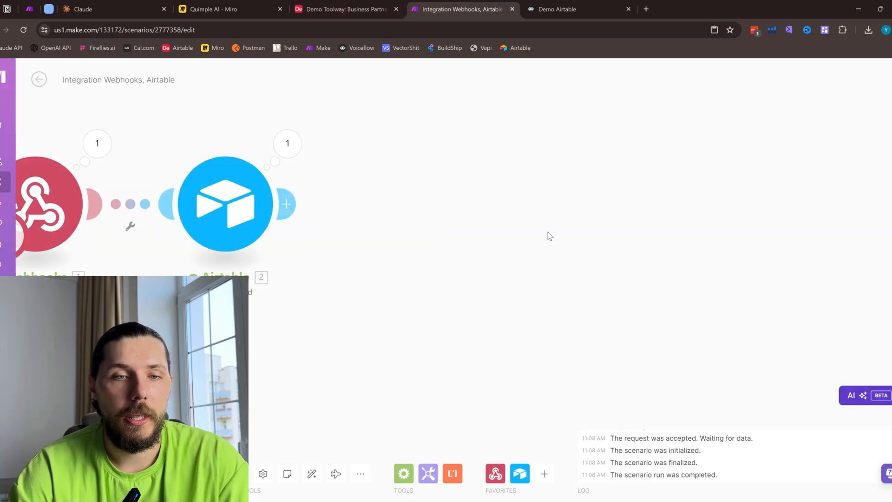
key("ctrl+v")
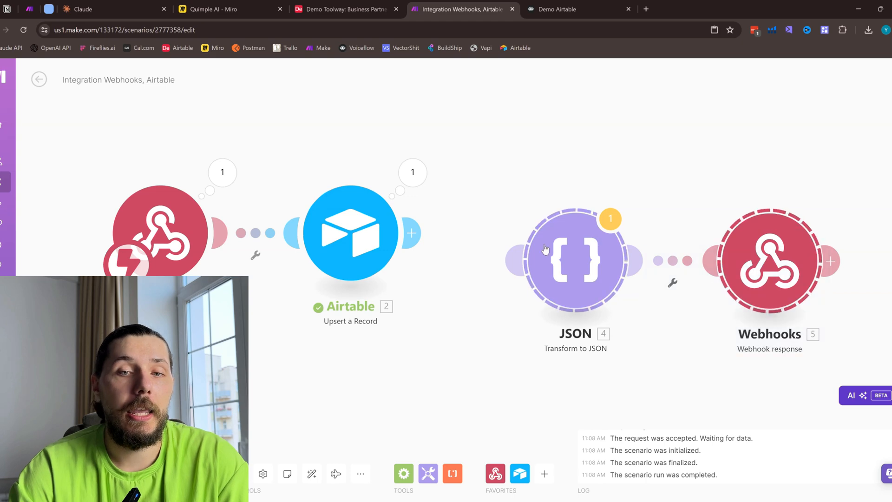
left_click_drag(545, 249, 517, 225)
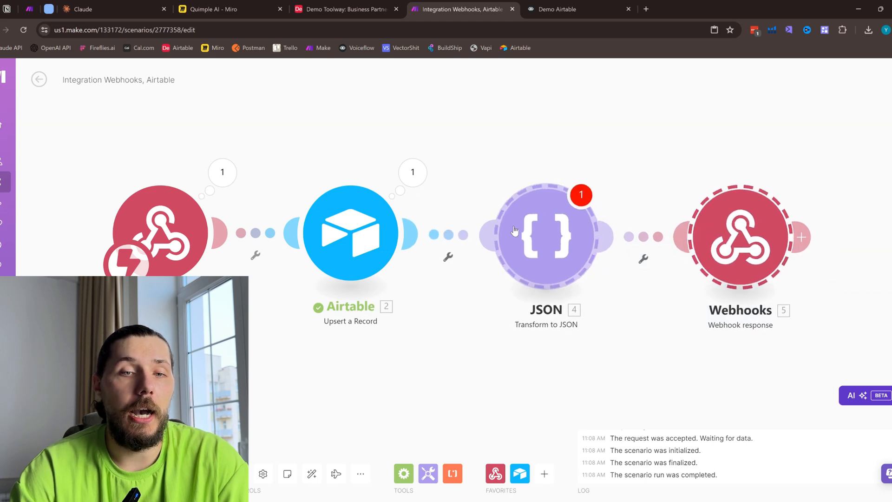
left_click(368, 474)
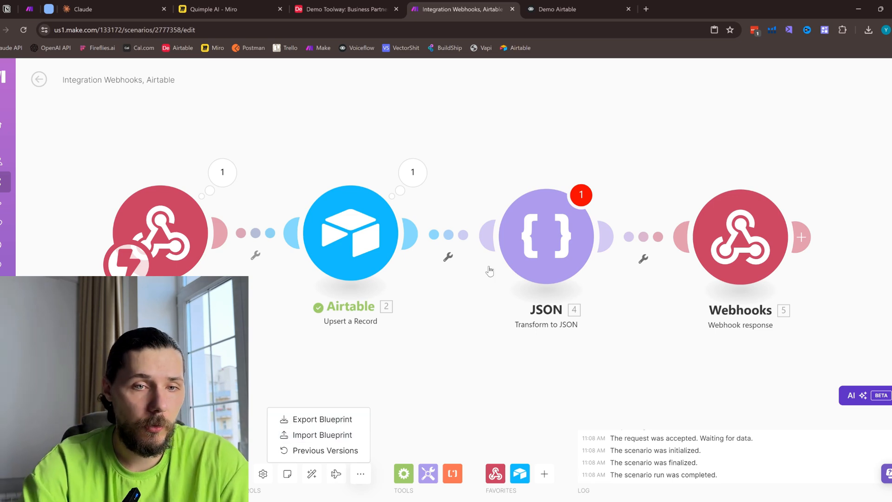
left_click_drag(619, 356, 599, 340)
left_click(599, 343)
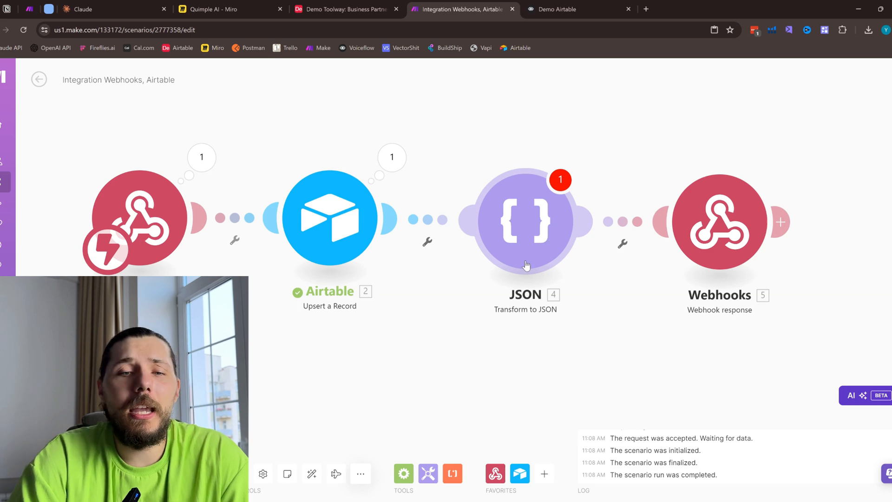
- Inspect the Airtable module's last operation, including the base ID in its input bundle
left_click(391, 158)
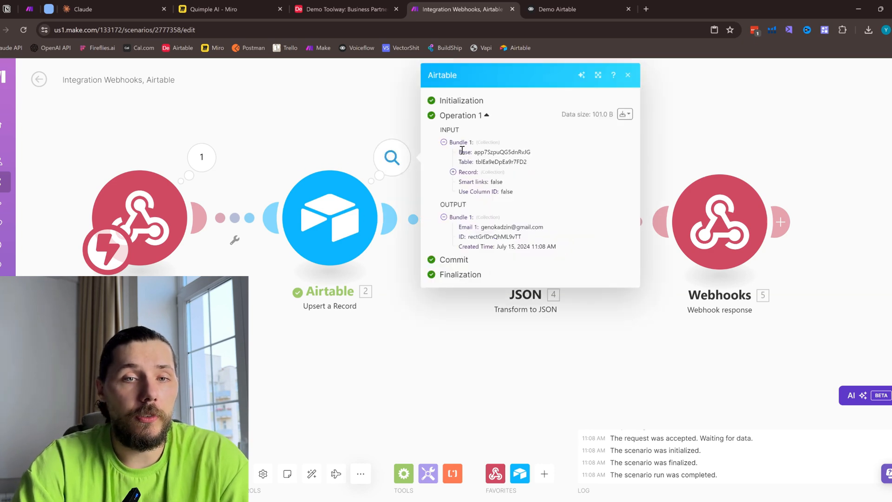
left_click_drag(461, 149, 533, 155)
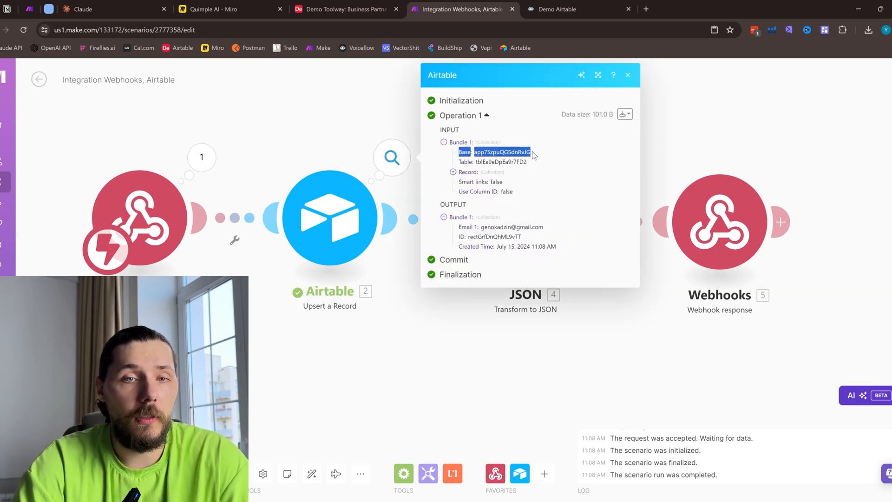
left_click(627, 75)
- Replace the JSON module's Object mapping with the ID from Airtable's Upsert a Record
left_click(525, 219)
left_click(664, 233)
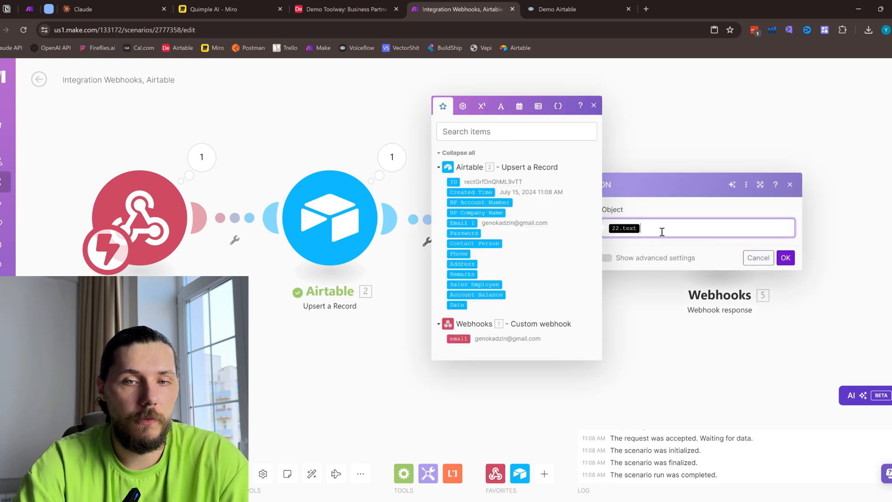
key("BackSpace")
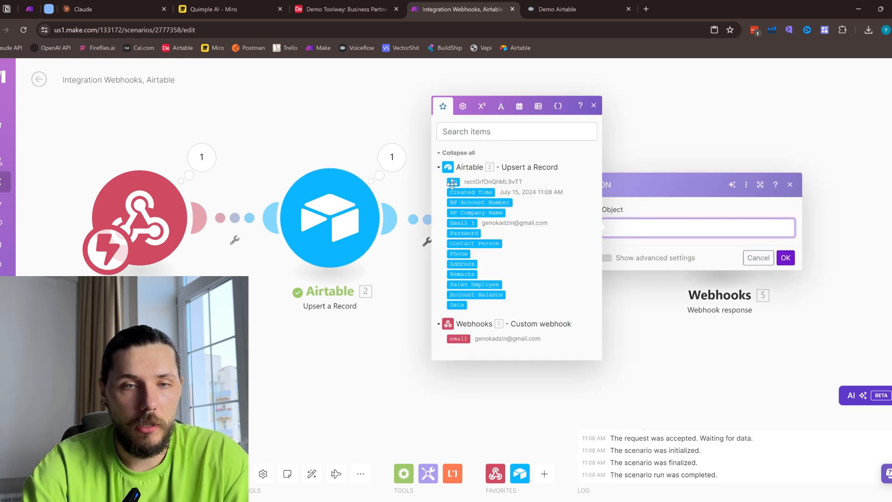
left_click(486, 169)
left_click(785, 259)
- Check that the Webhook response body maps "response" to the JSON string with status 200, and save and run the scenario
left_click_drag(796, 249, 691, 223)
left_click(610, 195)
left_click(672, 210)
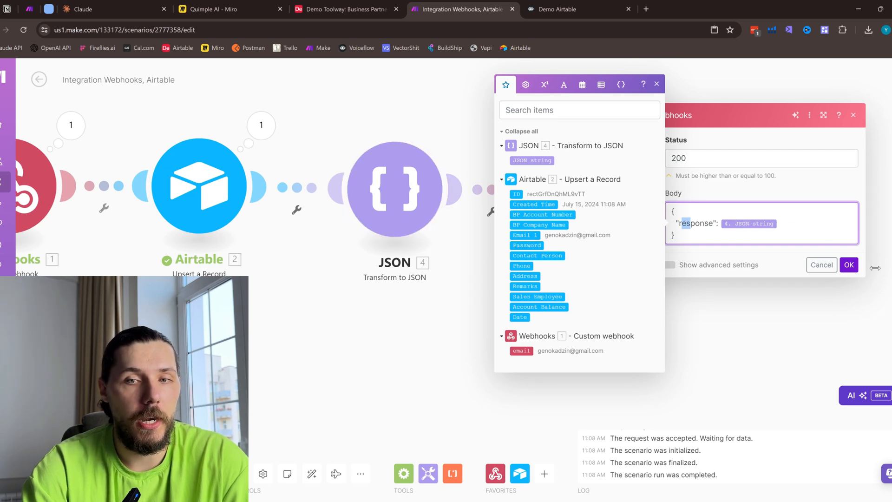
left_click(848, 264)
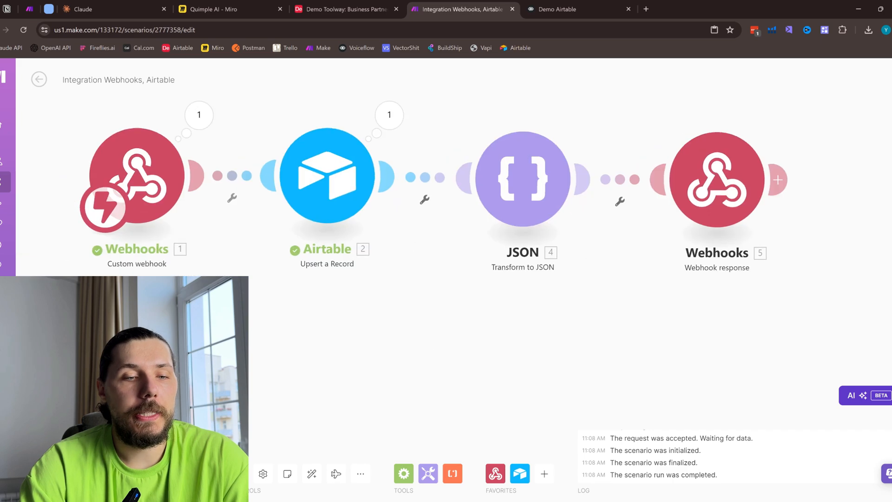
left_click(249, 479)
left_click(60, 473)
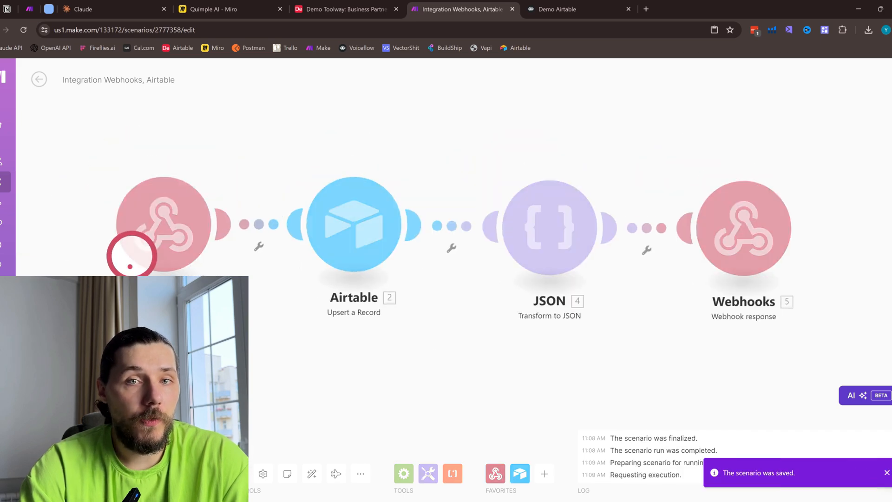
- Resend the test request in Voiceflow and compare Airtable's Business Partners records before and after it
left_click(361, 5)
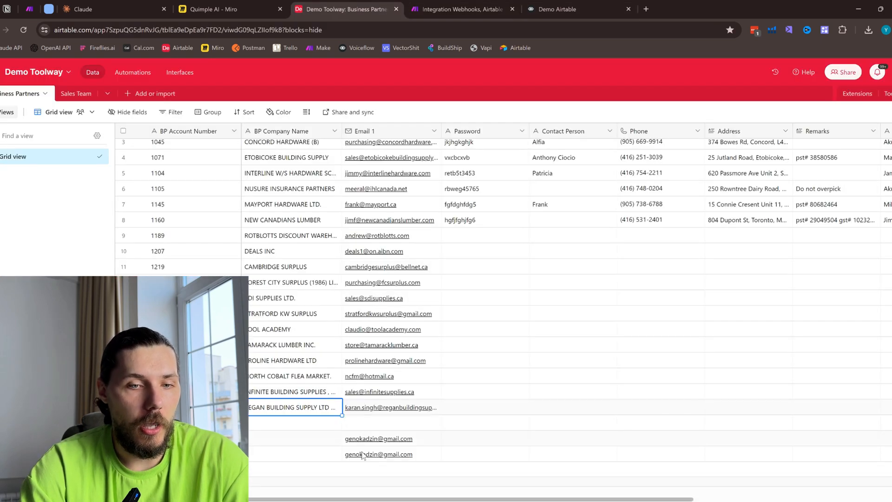
left_click(615, 5)
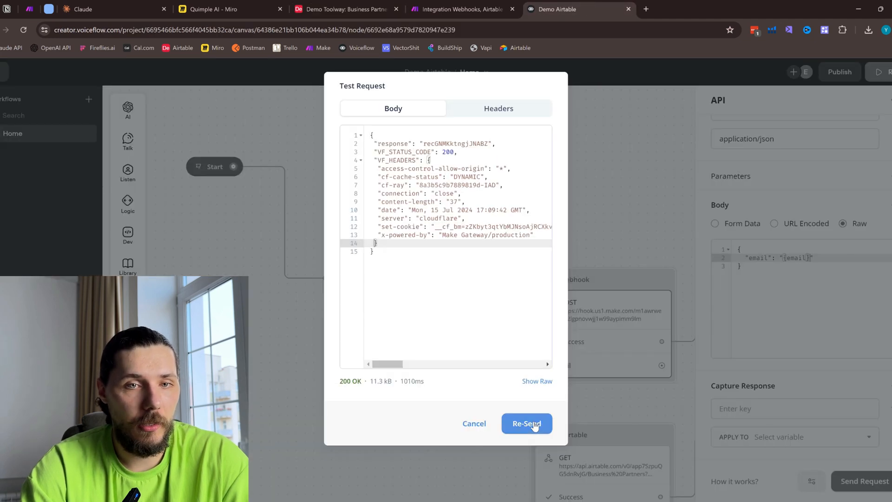
left_click(383, 5)
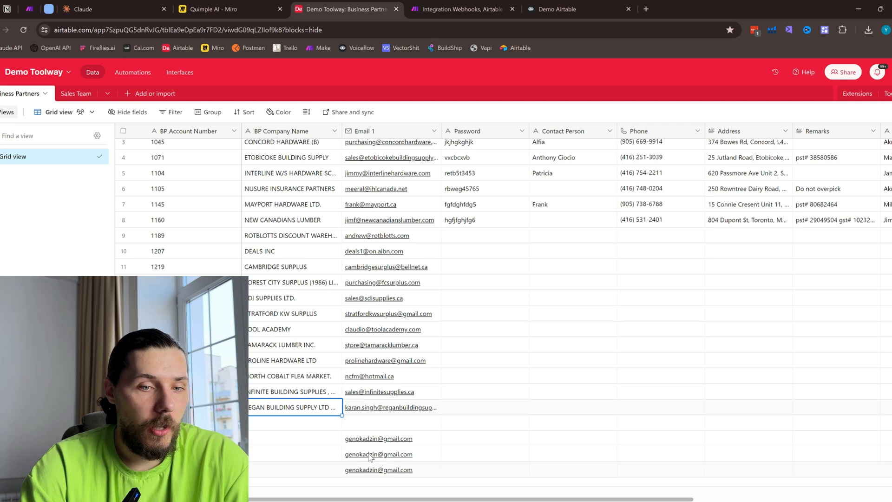
- Examine the response key and its record ID value in Voiceflow's test request body, then close the test request
left_click(558, 9)
double_click(379, 144)
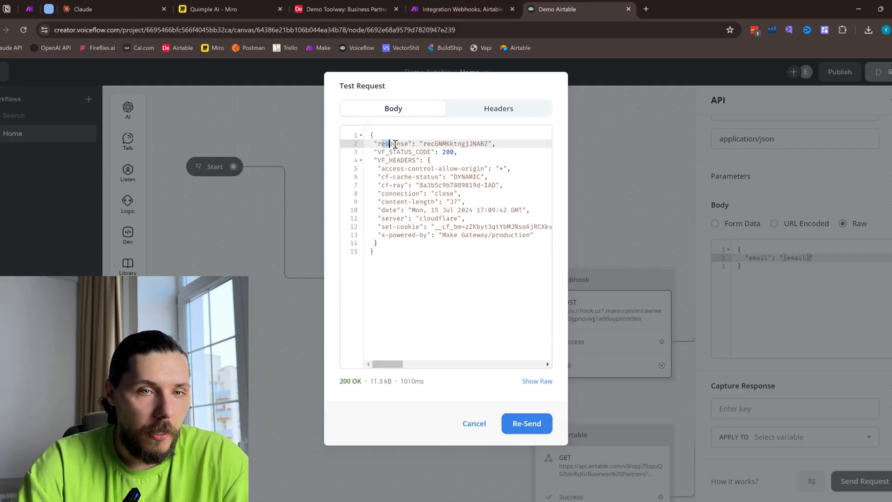
left_click_drag(385, 144, 484, 145)
left_click(401, 144)
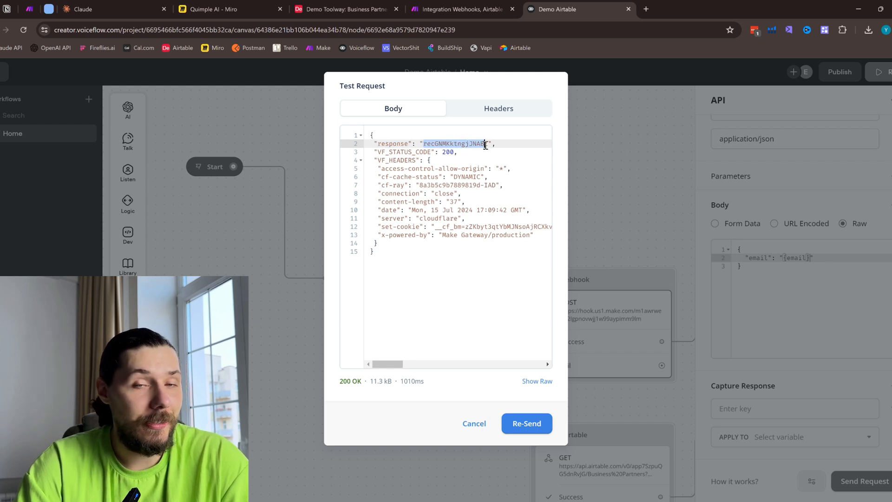
left_click(485, 145)
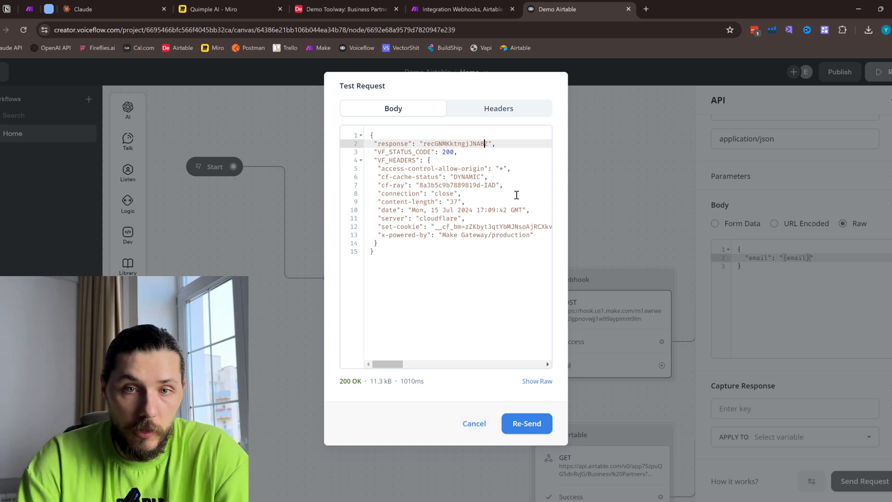
left_click(476, 425)
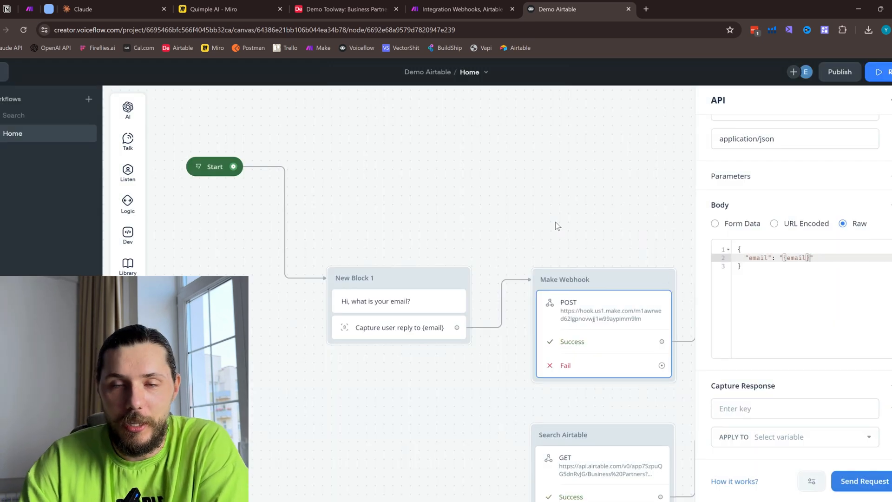
- Review the Make Webhook POST block's API settings and send a new test request from it
left_click_drag(570, 203, 511, 151)
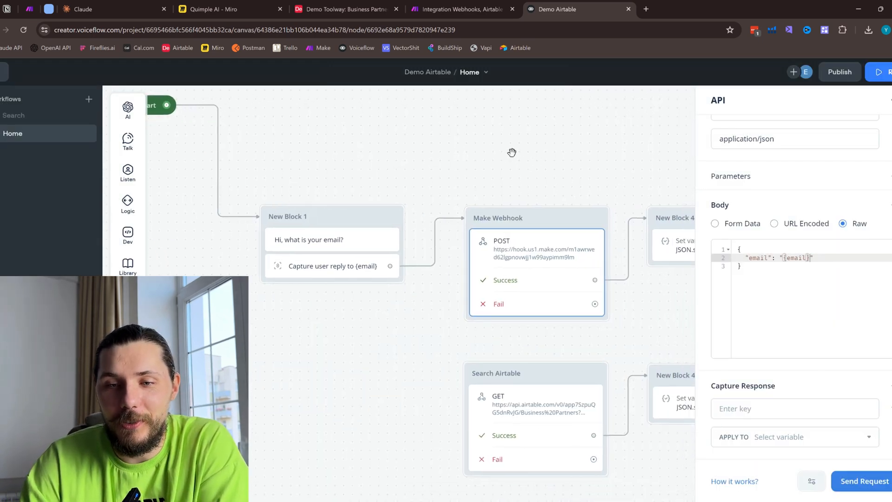
left_click(547, 257)
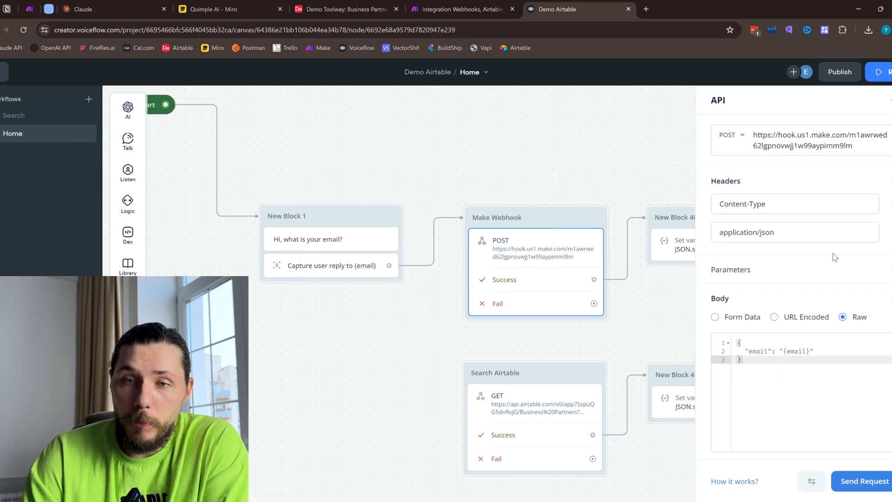
scroll(790, 256, "down", 2)
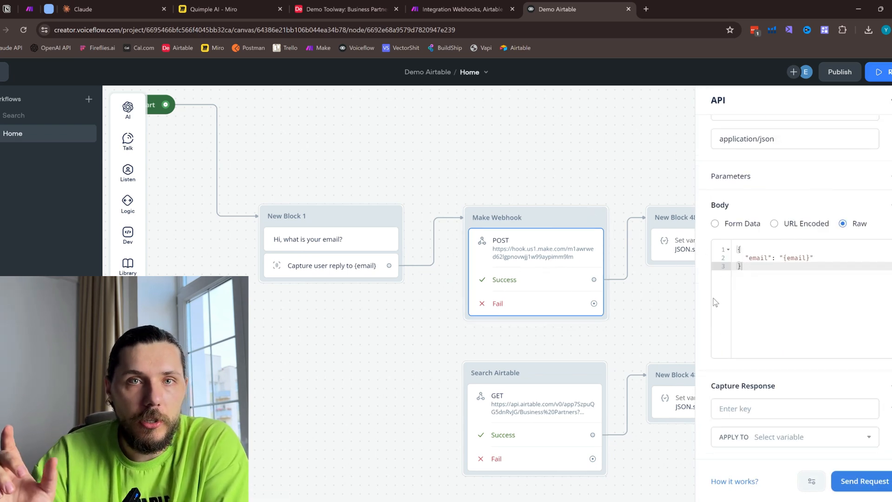
left_click(857, 483)
left_click(499, 172)
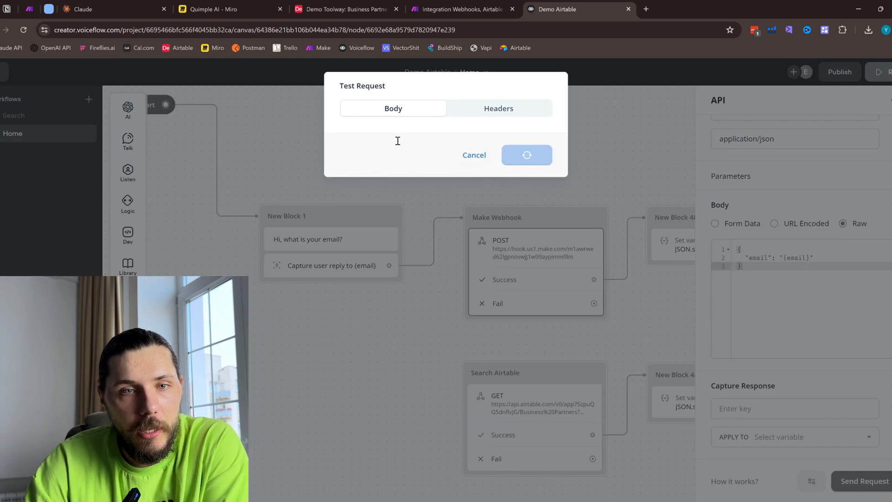
- Examine the returned test body, including the response, VF_STATUS_CODE and VF_HEADERS keys
left_click_drag(370, 131, 424, 269)
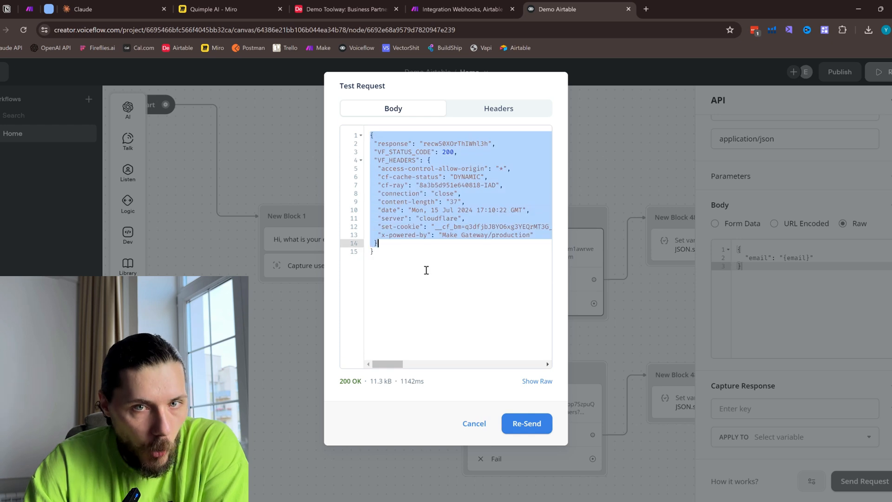
left_click(397, 152)
left_click_drag(377, 145, 410, 144)
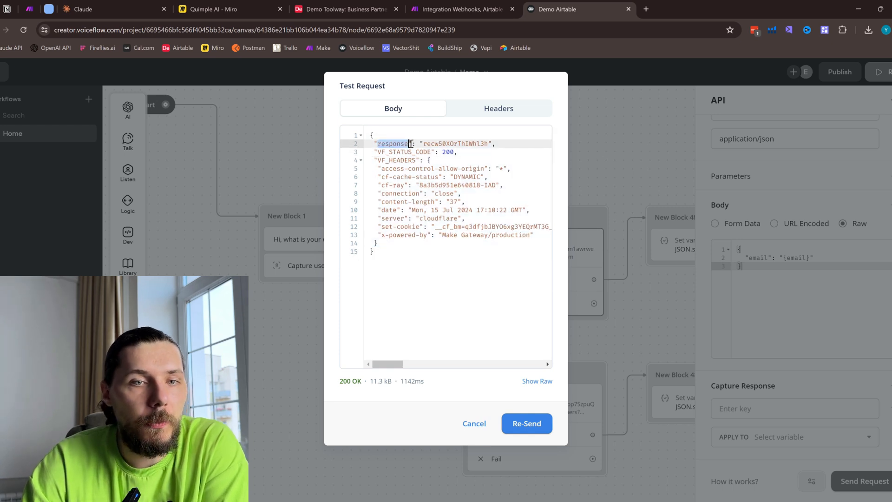
double_click(379, 153)
left_click(379, 152)
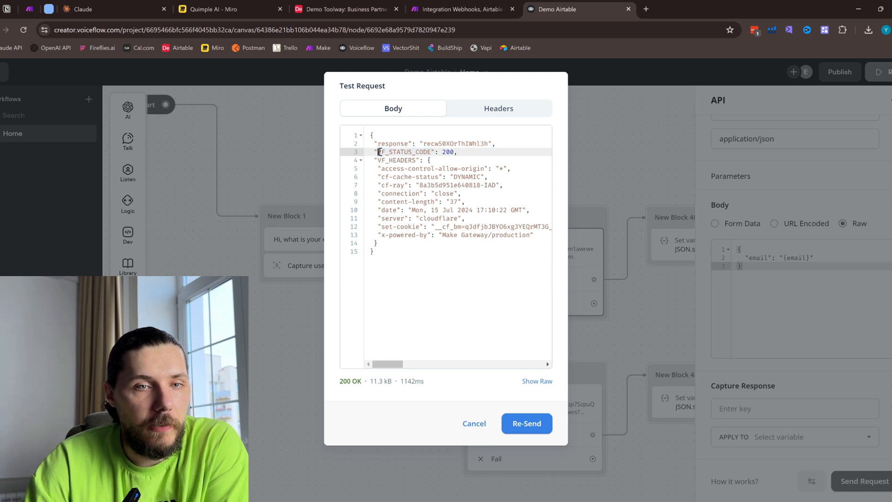
left_click_drag(443, 153, 461, 169)
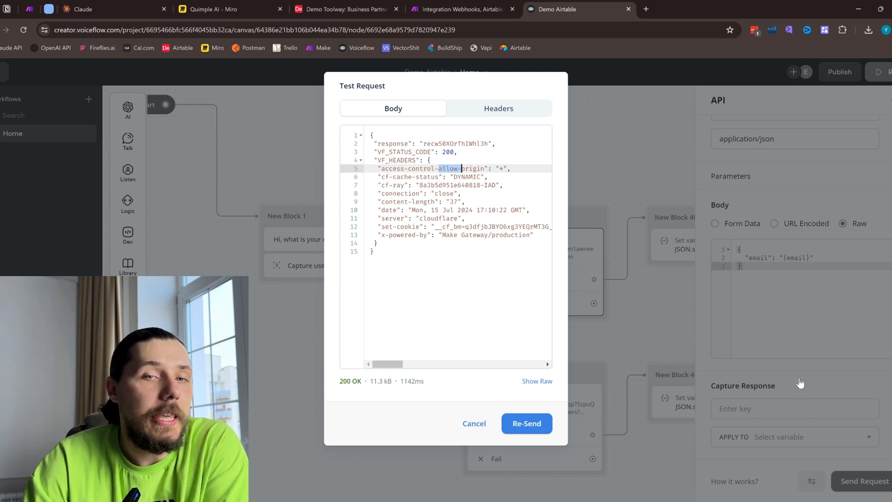
- Copy the response key name from the test body and enter response as the Capture Response key of the Make Webhook block
double_click(379, 143)
key("ctrl+c")
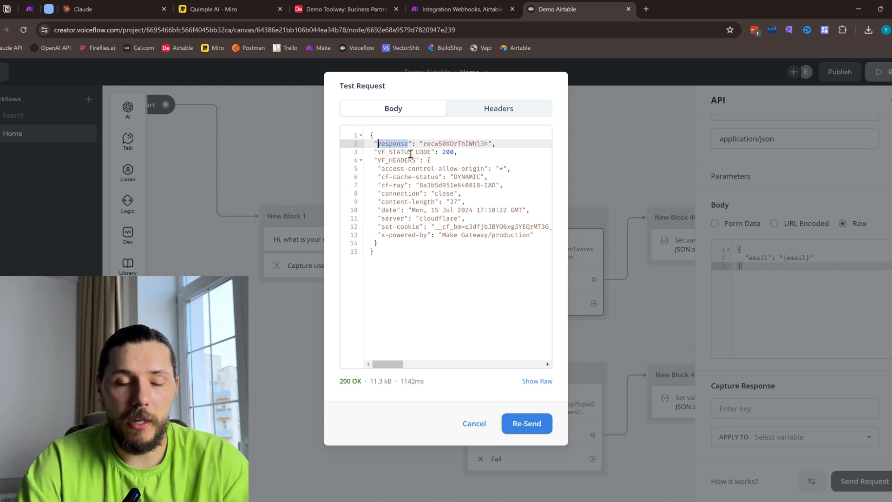
left_click(474, 423)
left_click(761, 409)
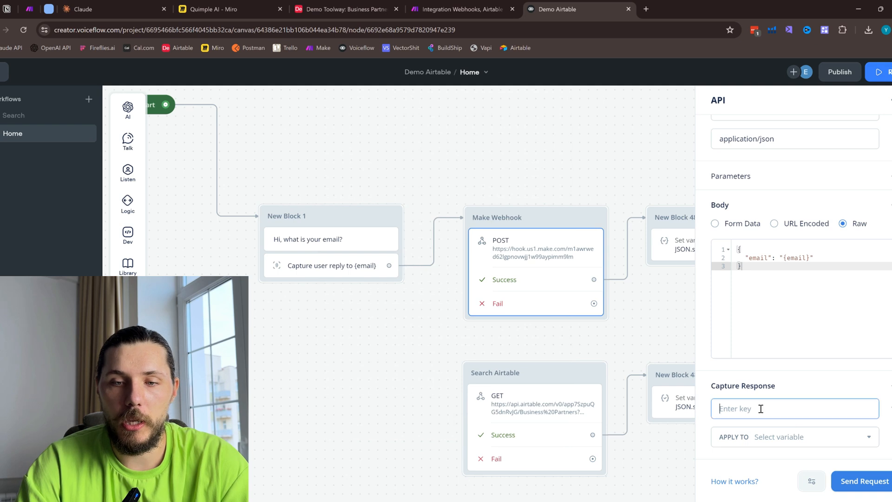
key("ctrl+v")
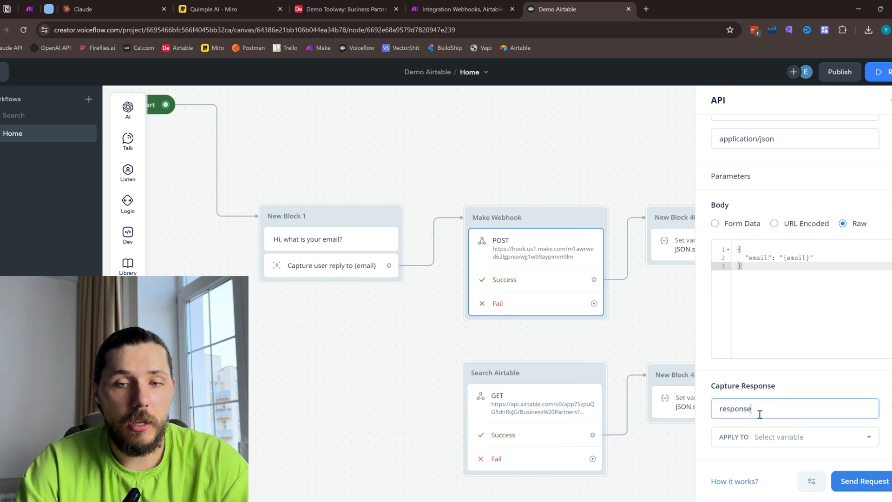
left_click(782, 436)
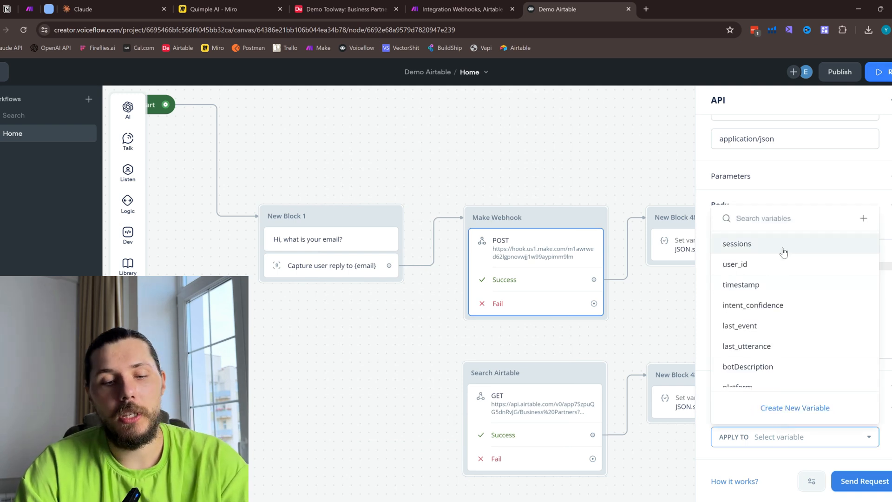
key("ctrl+o")
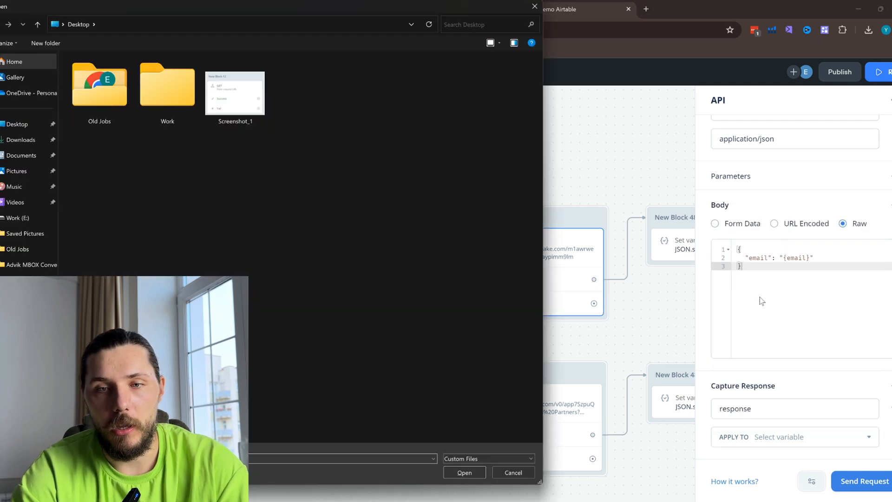
left_click(534, 6)
left_click(809, 435)
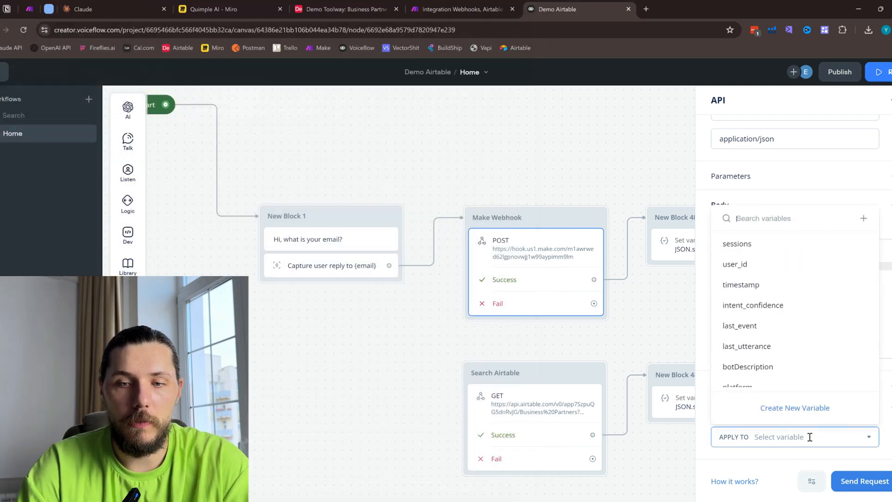
left_click(794, 409)
left_click(517, 86)
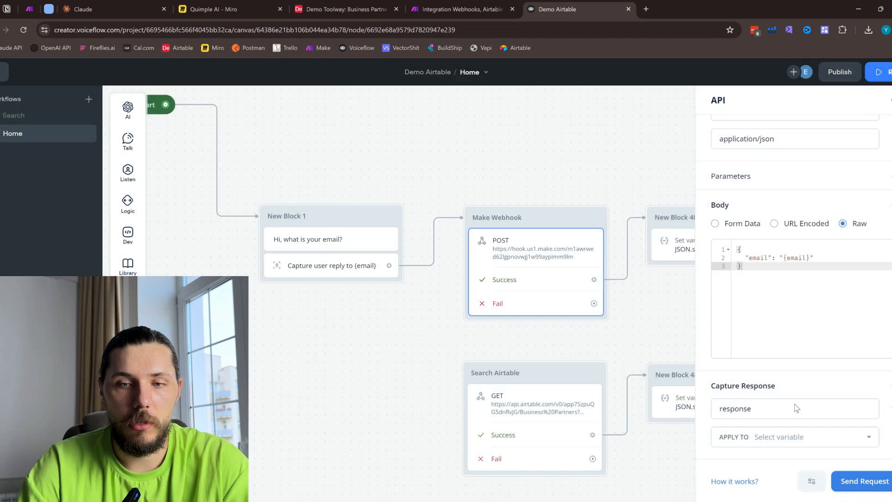
- Create a variable named api and apply the Make Webhook block's captured response to it
left_click(777, 437)
type("api")
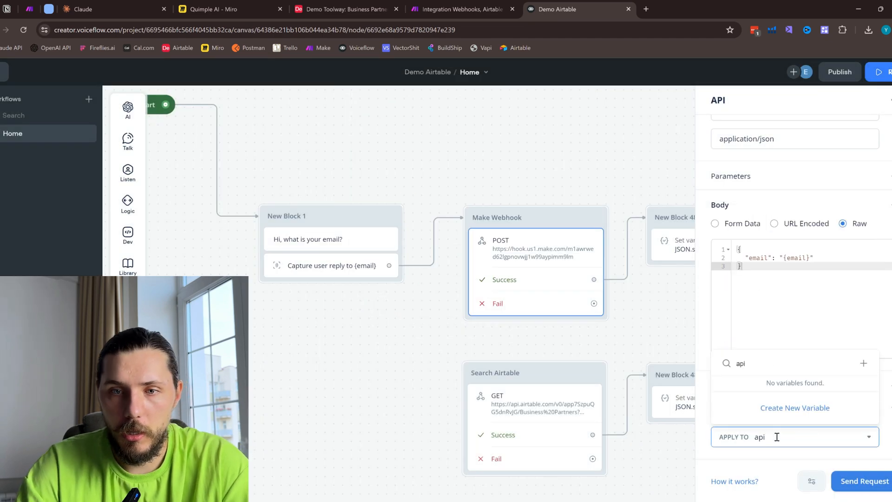
left_click(862, 364)
left_click(497, 263)
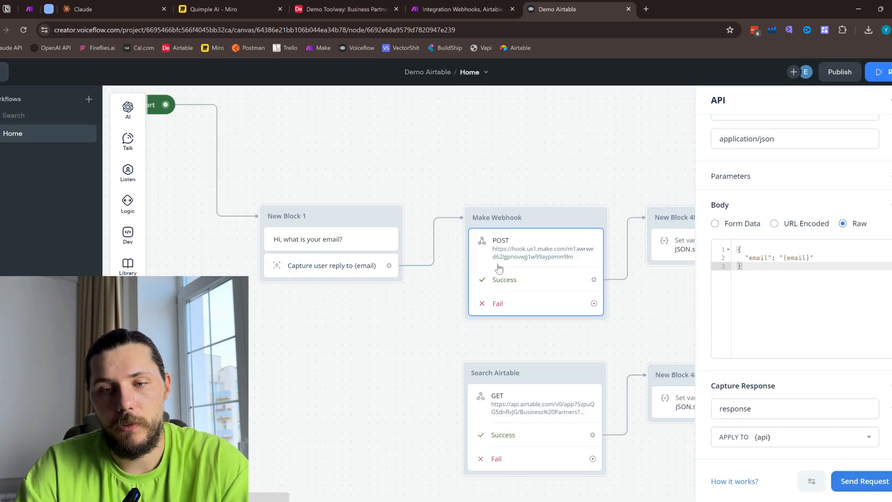
- Review the Make Webhook block's request body and capture settings against the Make scenario
left_click_drag(634, 307, 578, 284)
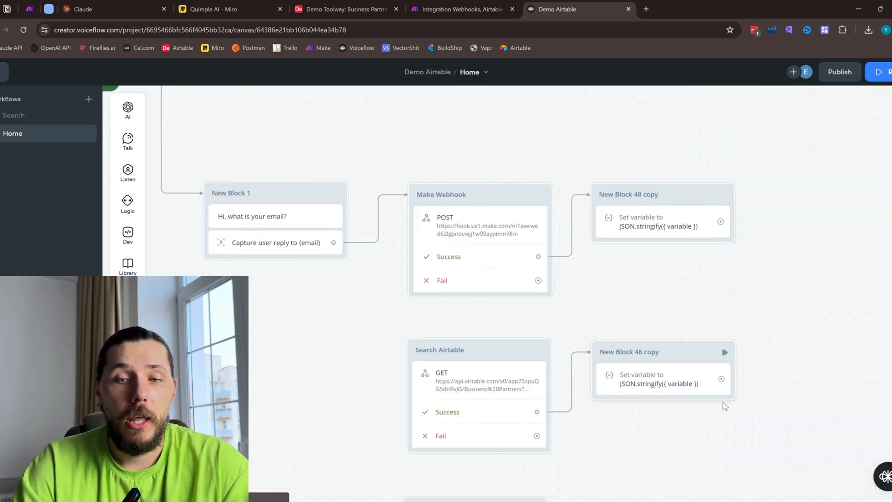
left_click(468, 245)
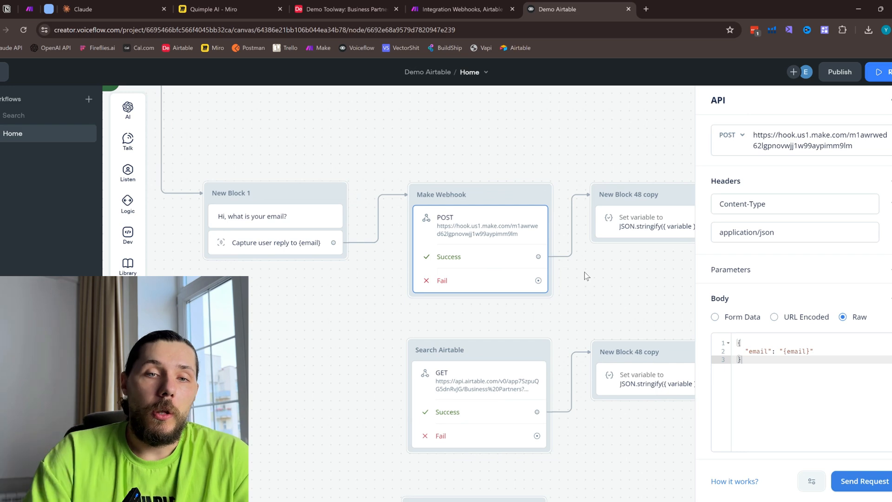
scroll(811, 403, "down", 2)
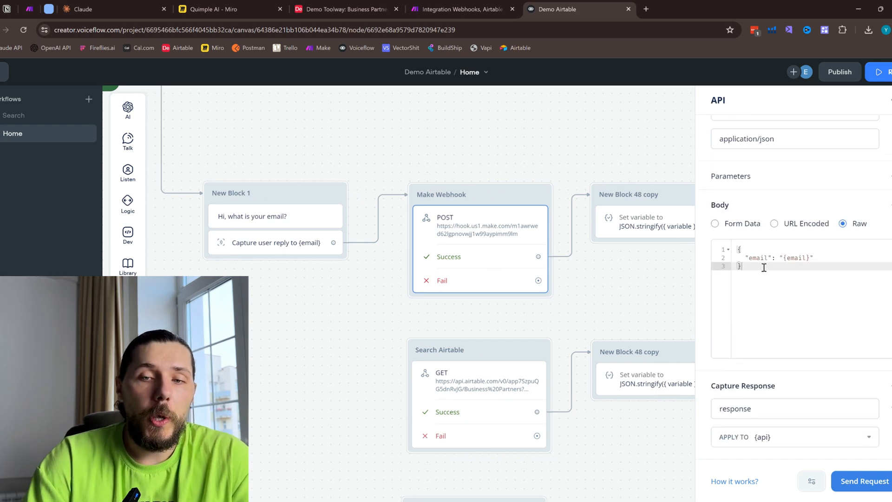
left_click(459, 9)
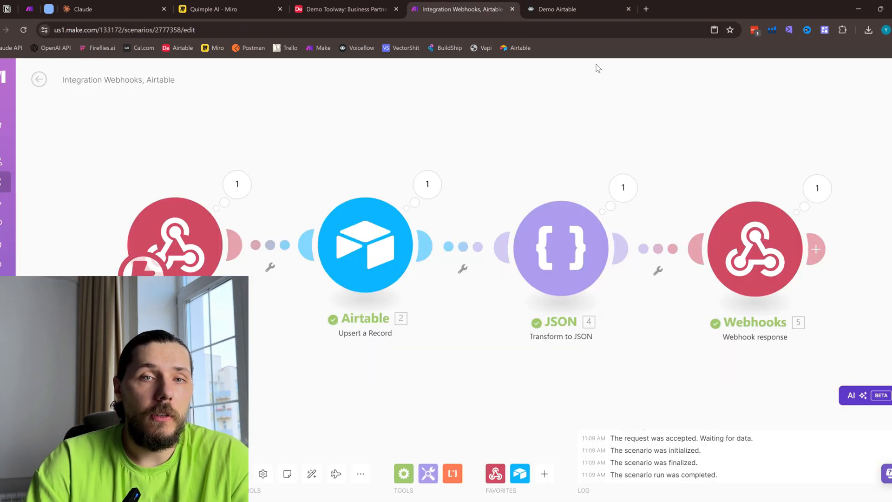
left_click(607, 6)
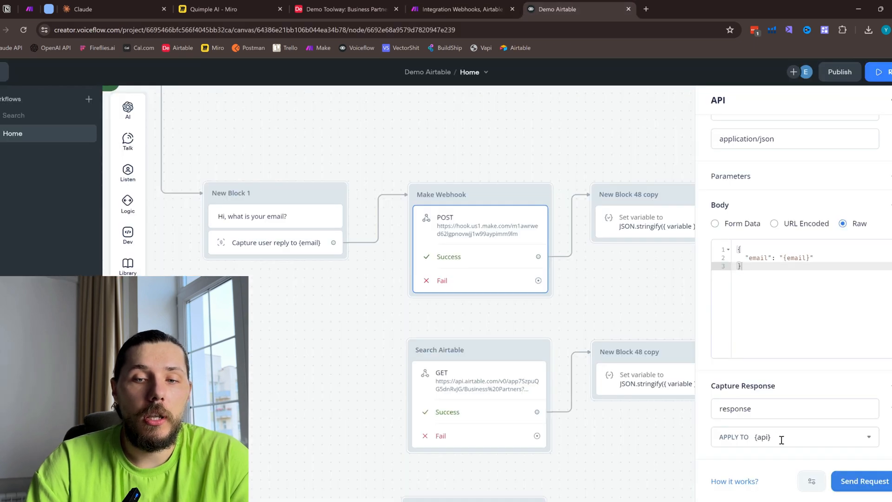
left_click(605, 334)
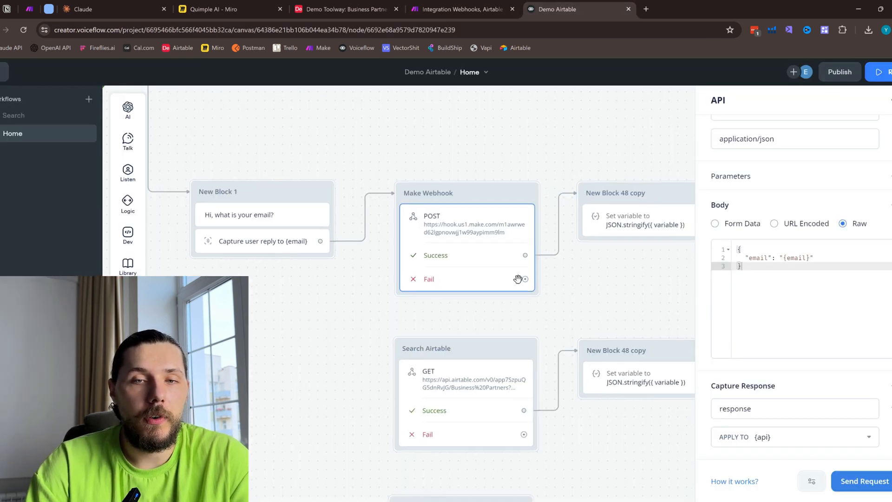
- Connect the Make Webhook block's Success path to a new Text block placed beyond the JSON.stringify block
left_click_drag(434, 263, 688, 215)
mouse_move(729, 247)
left_click(788, 251)
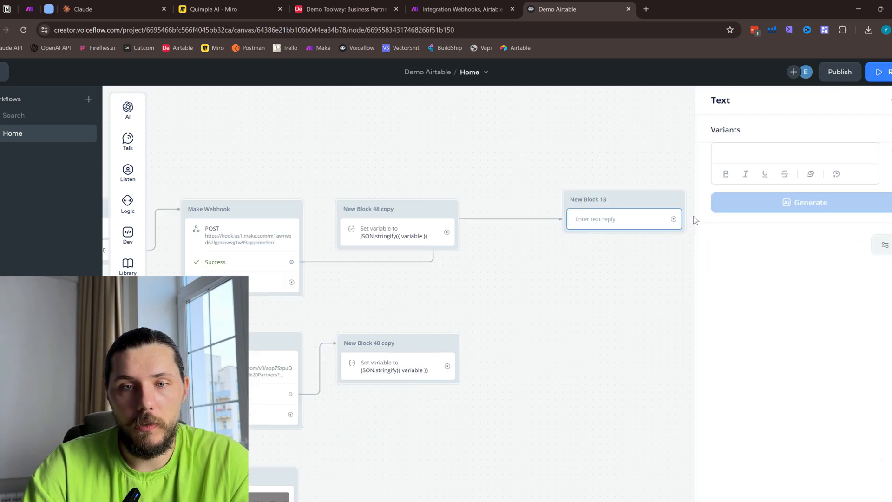
left_click_drag(606, 211, 585, 254)
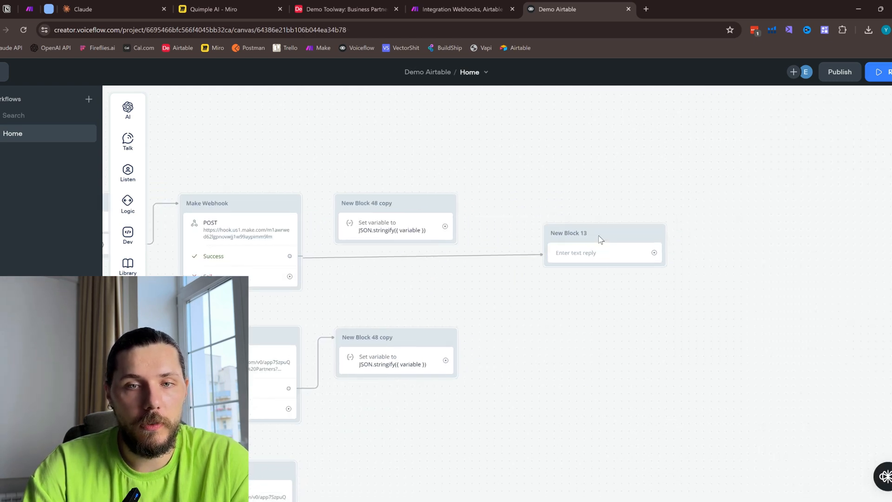
- Set the new Text block's message to the {api} variable
left_click(754, 160)
type("{api")
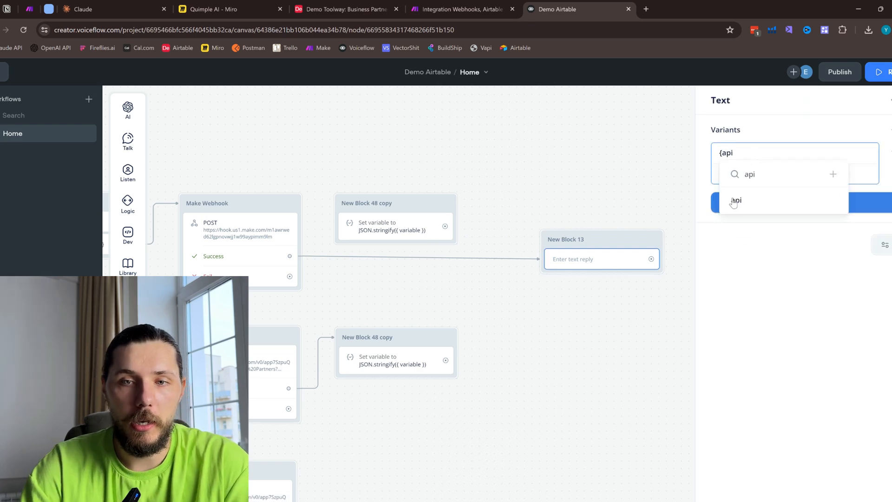
left_click(732, 203)
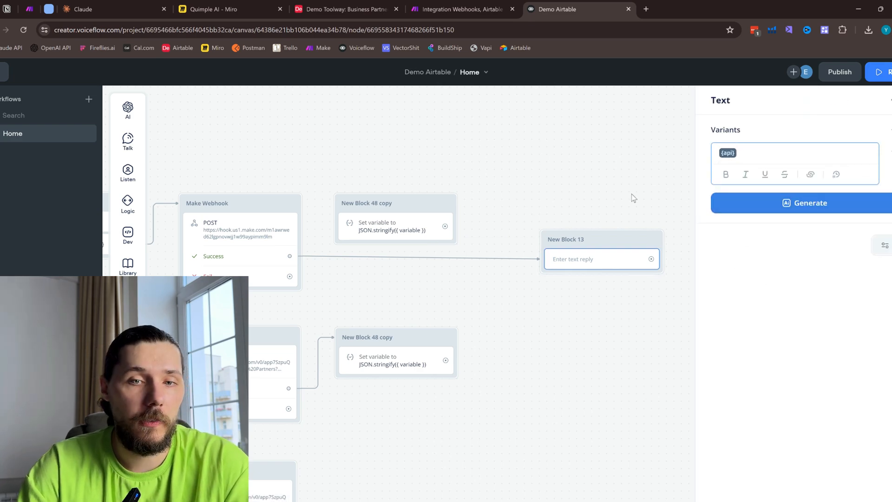
left_click(614, 194)
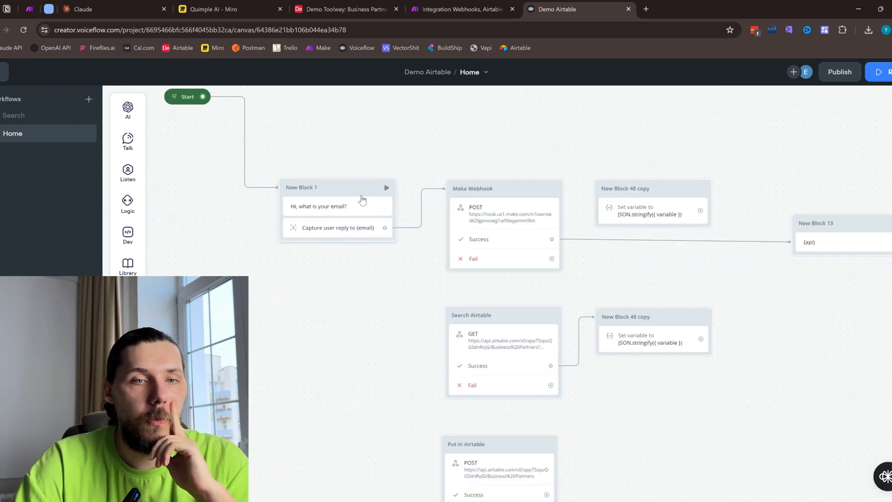
- Test the flow from the email question block with the Make scenario saved, replying with a test email address
left_click(388, 191)
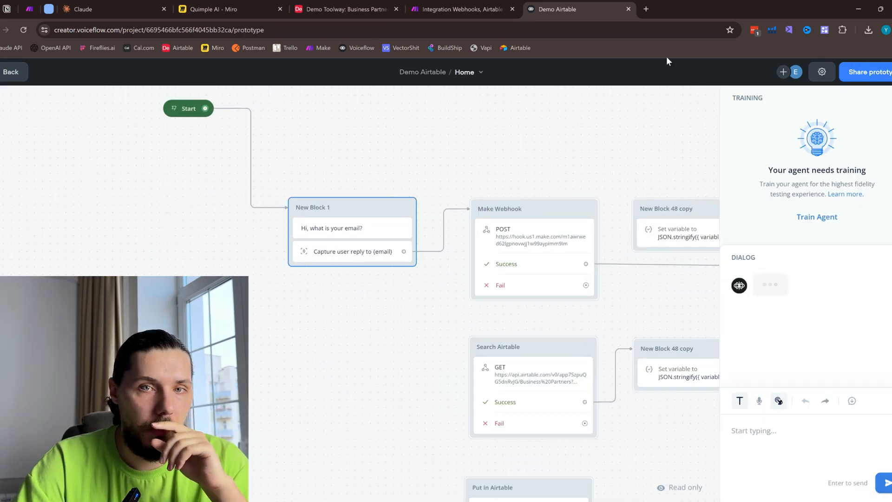
left_click(457, 9)
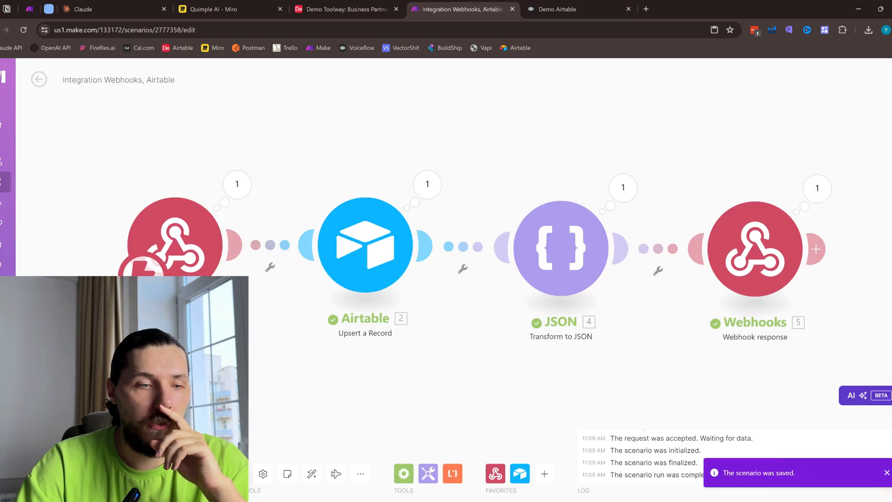
left_click(561, 4)
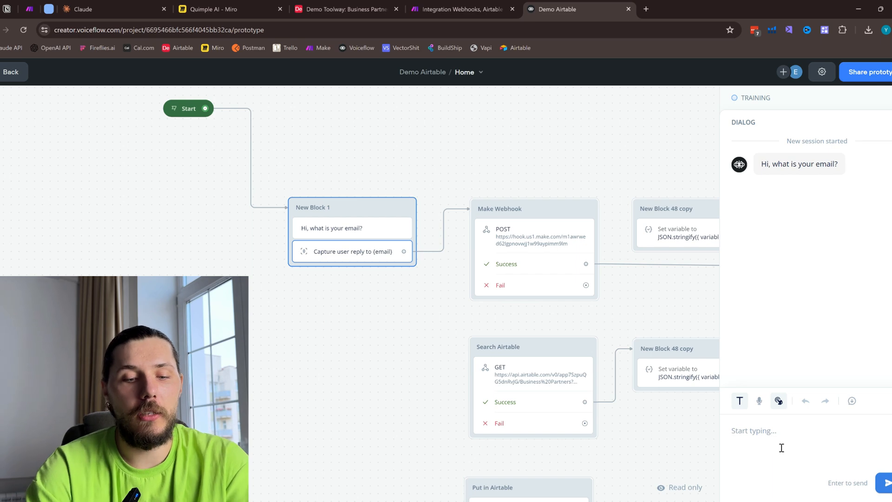
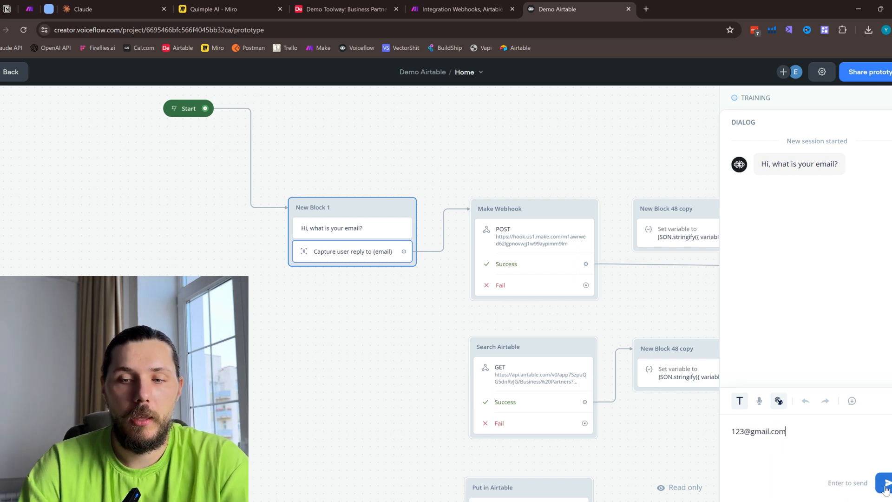
key("Return")
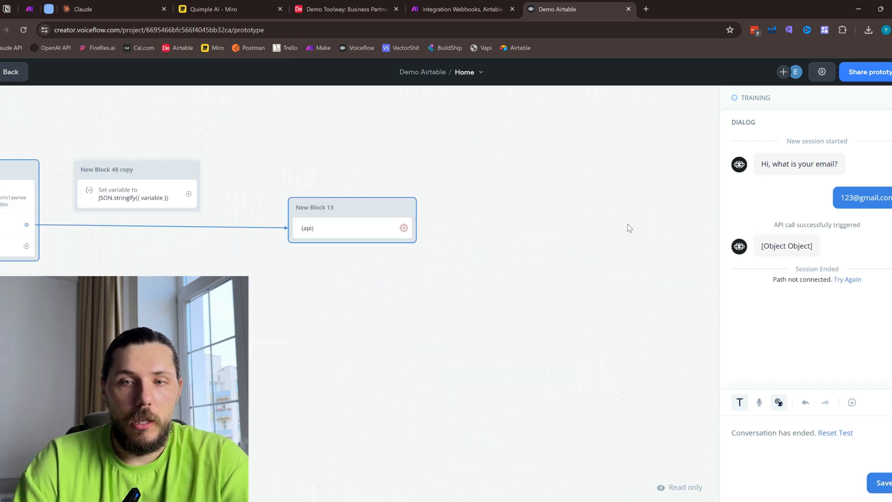
- Check the scenario run in Make and the Email 1 column in Airtable for the test email, then return to Voiceflow
left_click(483, 4)
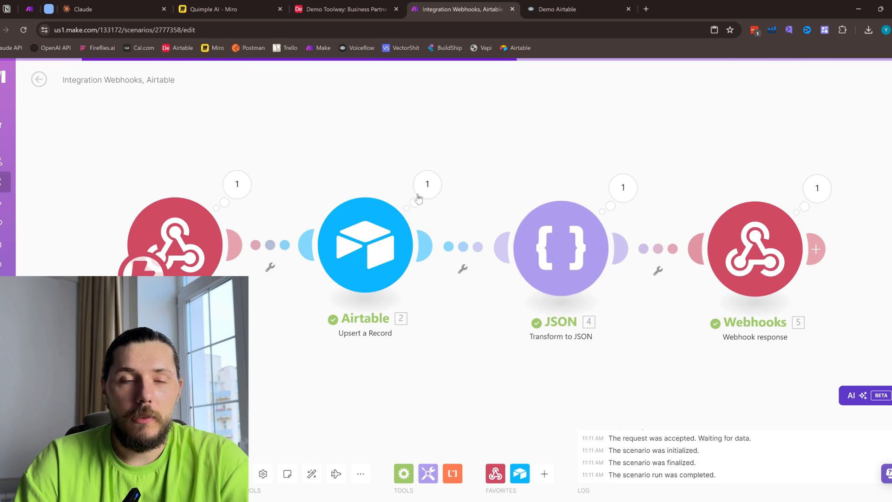
left_click(308, 4)
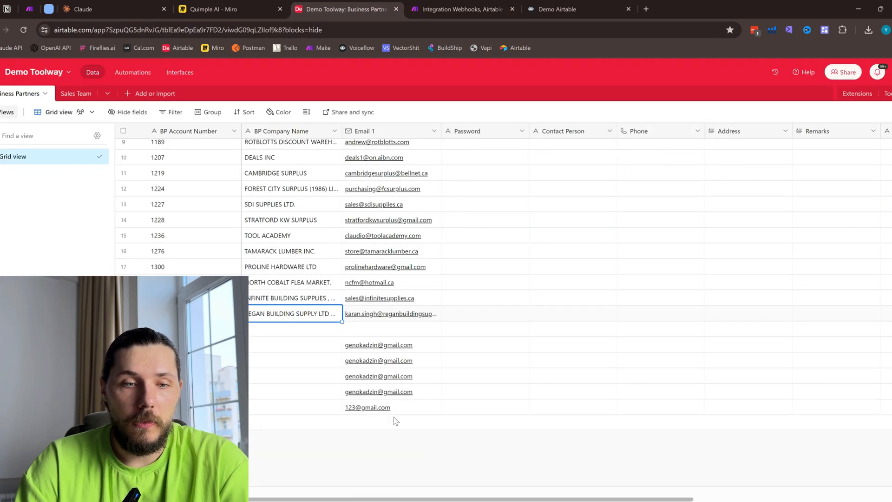
left_click(572, 9)
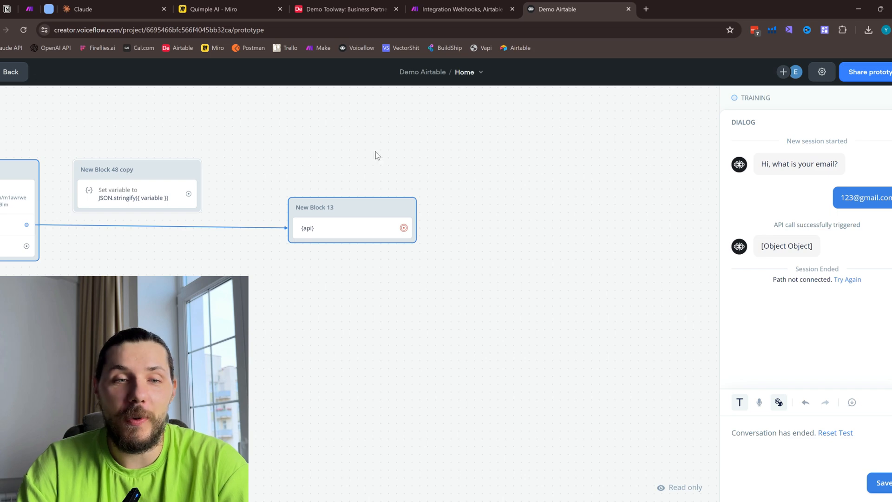
- Exit the test and reconnect the Make Webhook block's Success path to the JSON.stringify block beside it
left_click_drag(298, 160, 524, 154)
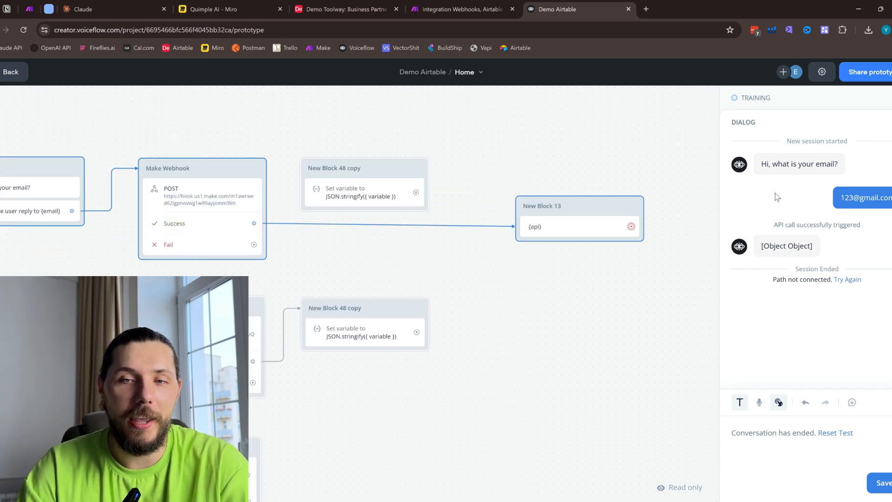
key("Escape")
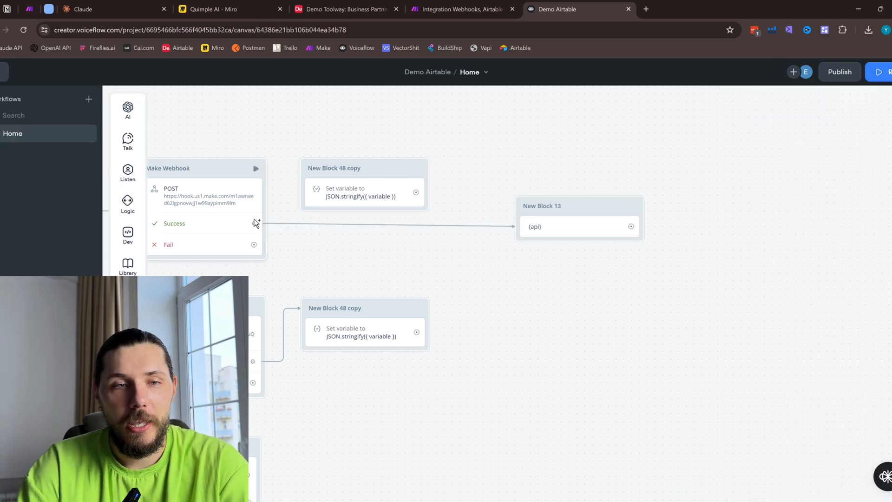
left_click_drag(254, 223, 346, 181)
- Choose api as the variable to set in the JSON.stringify block connected to Make Webhook
left_click(370, 191)
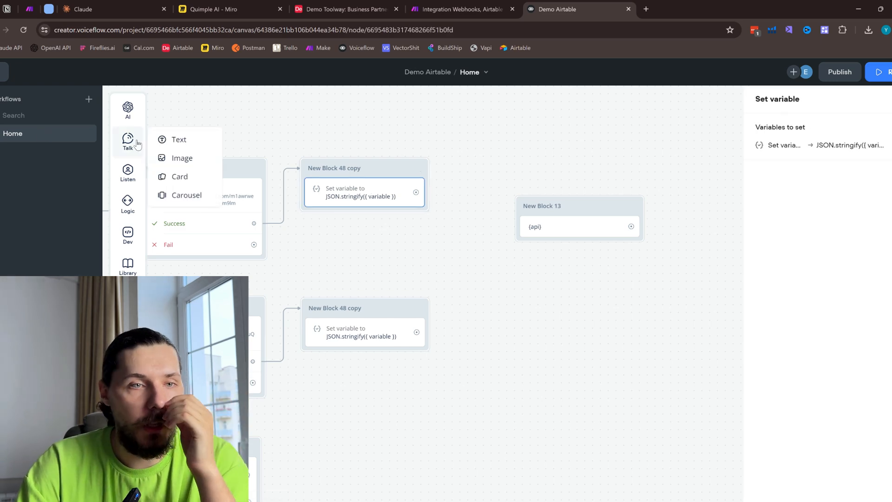
mouse_move(128, 116)
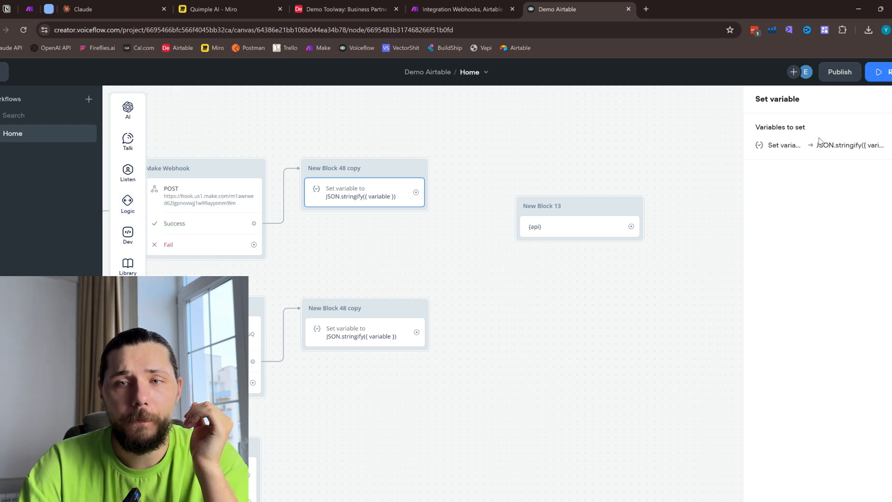
left_click(775, 151)
left_click(630, 173)
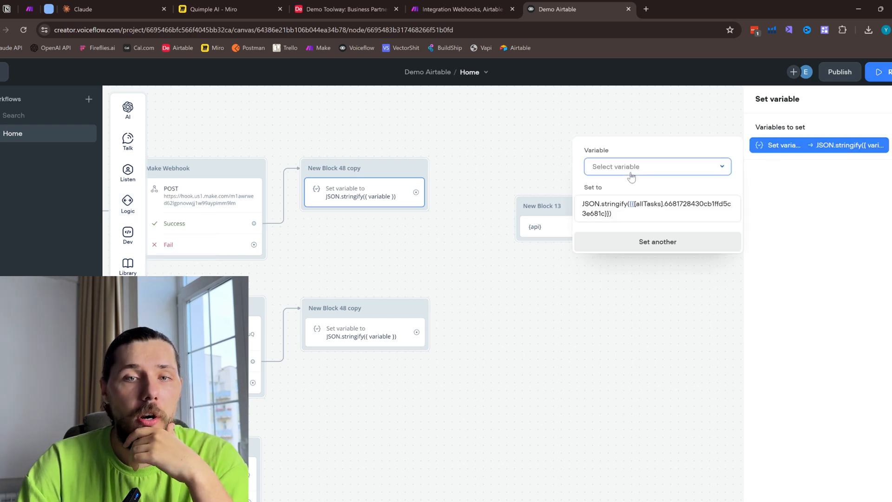
type("api")
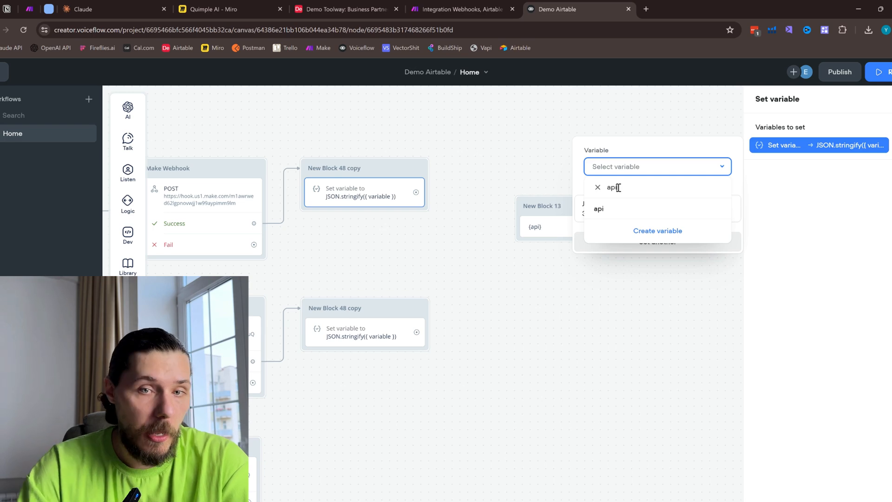
left_click(603, 210)
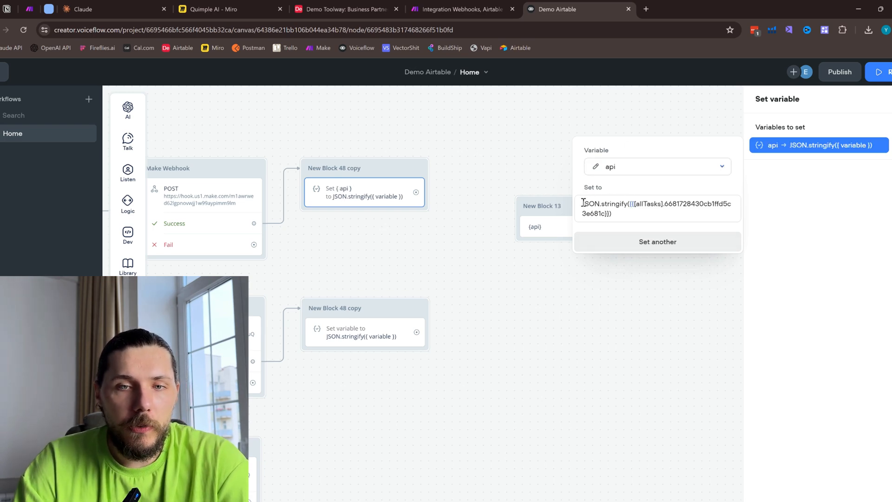
- Try to replace the placeholder inside JSON.stringify with the api variable in the block connected to Make Webhook
left_click_drag(583, 203, 606, 205)
left_click(600, 204)
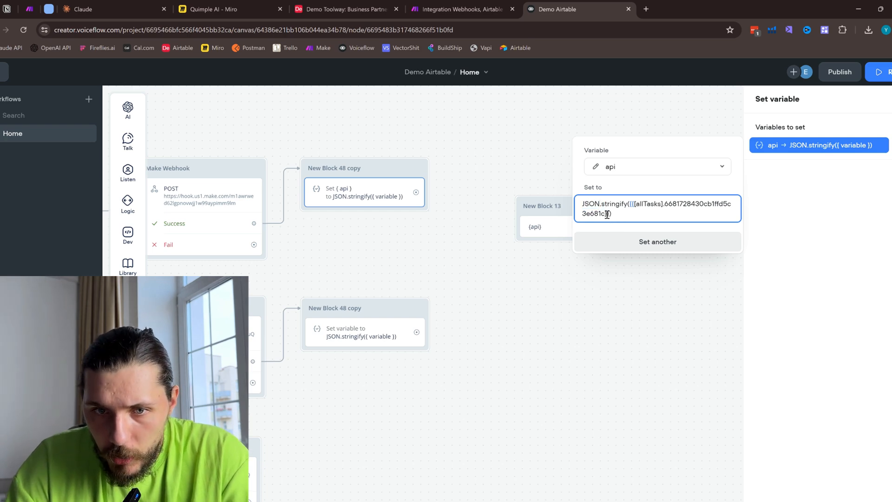
left_click_drag(607, 214, 633, 205)
left_click(633, 205)
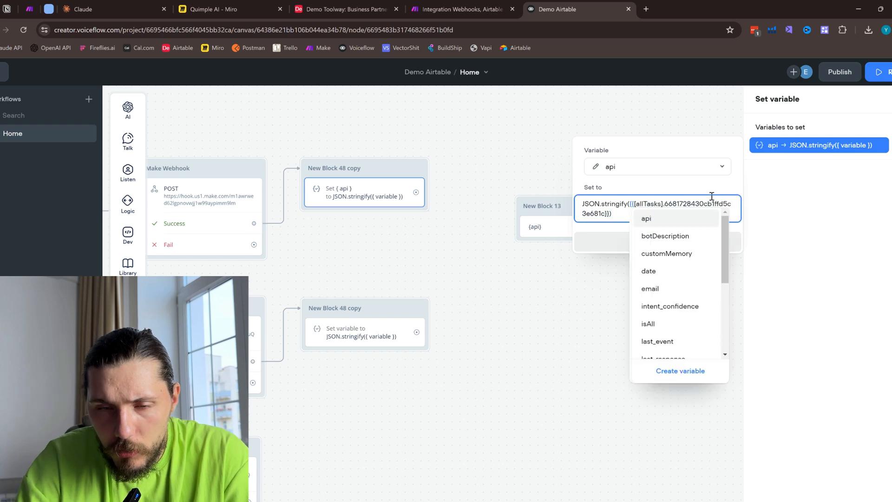
left_click(608, 214)
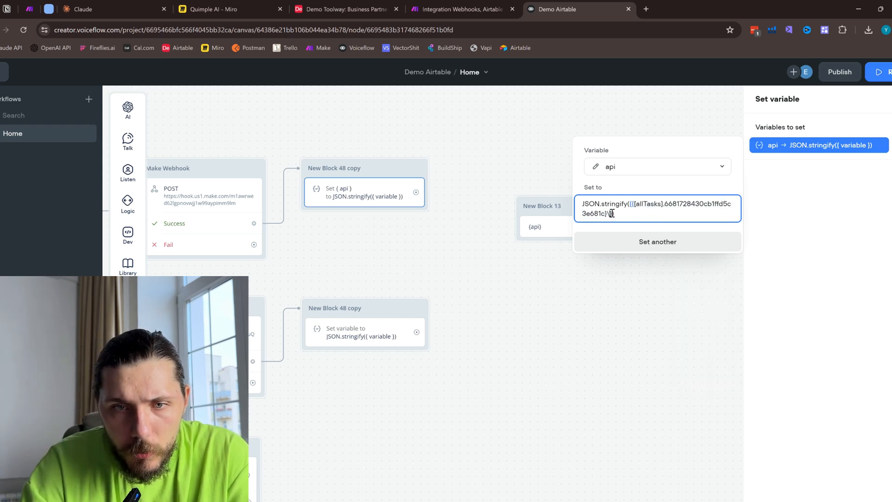
key("BackSpace")
key("BackSpace")
key("BackSpace")
key("BackSpace")
key("BackSpace")
key("BackSpace")
key("BackSpace")
key("BackSpace")
key("BackSpace")
key("BackSpace")
key("BackSpace")
key("BackSpace")
key("BackSpace")
key("BackSpace")
key("BackSpace")
key("BackSpace")
key("BackSpace")
key("BackSpace")
key("BackSpace")
key("BackSpace")
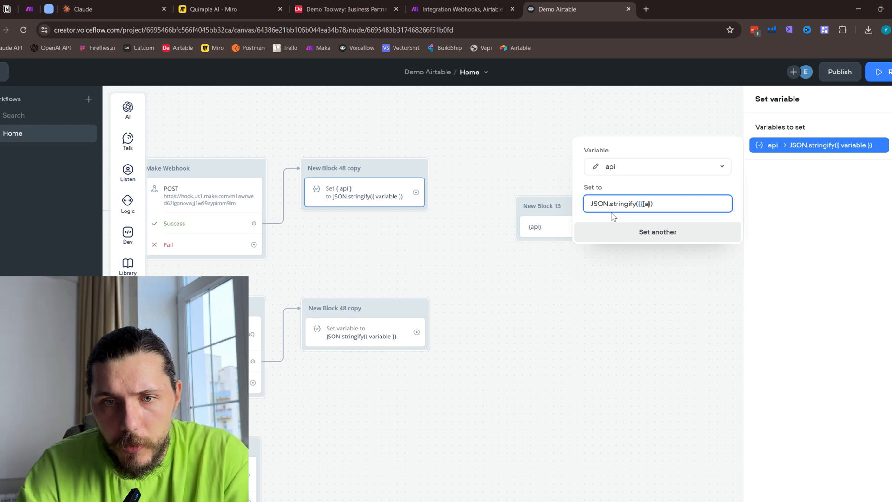
key("BackSpace")
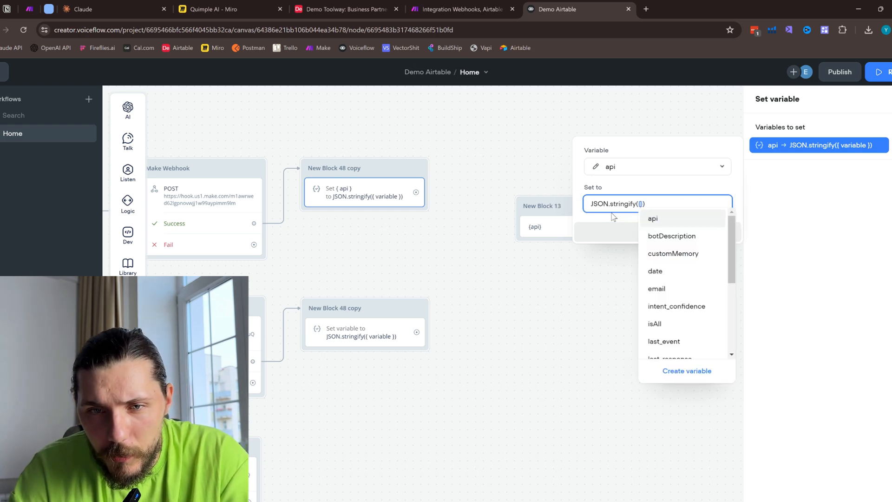
left_click(658, 222)
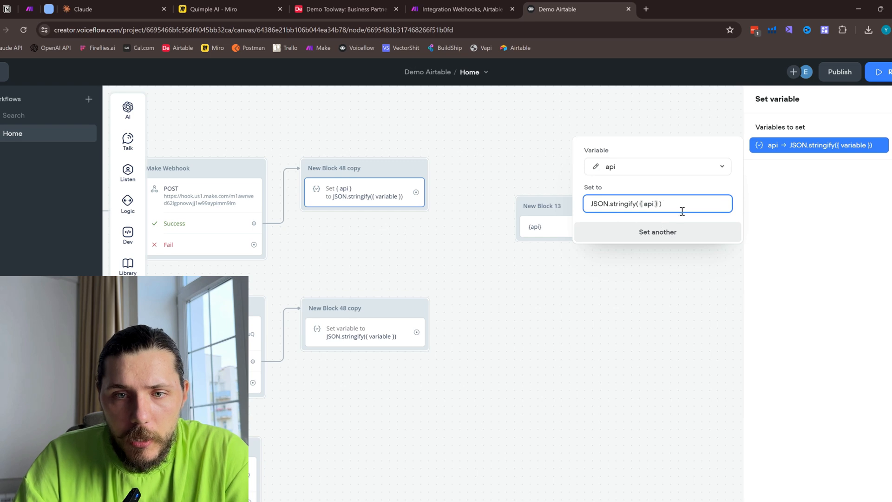
left_click_drag(585, 205, 666, 199)
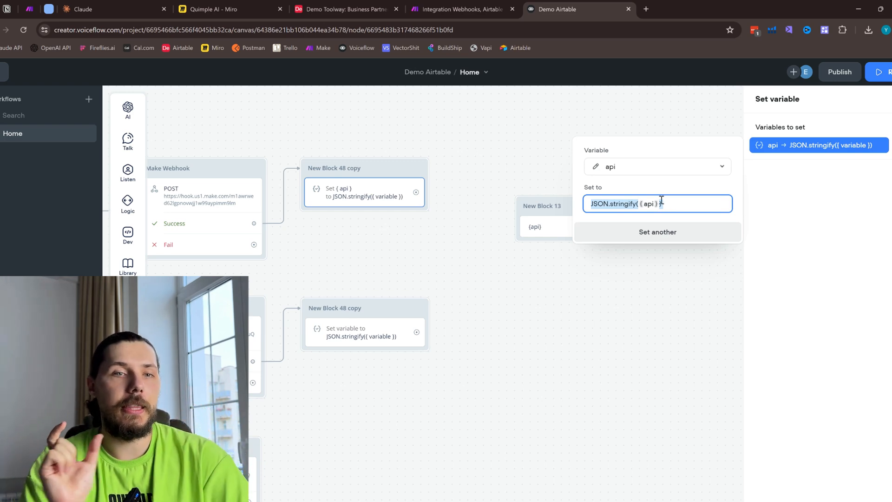
left_click(252, 216)
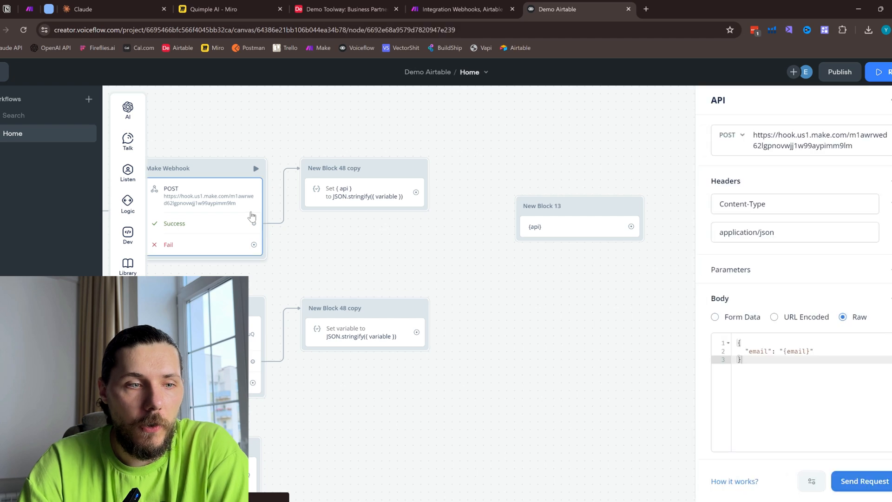
scroll(813, 414, "down", 2)
- Set the api variable to JSON.stringify({api}) in the block after Make Webhook and close the variable editor so the value is kept
left_click(335, 197)
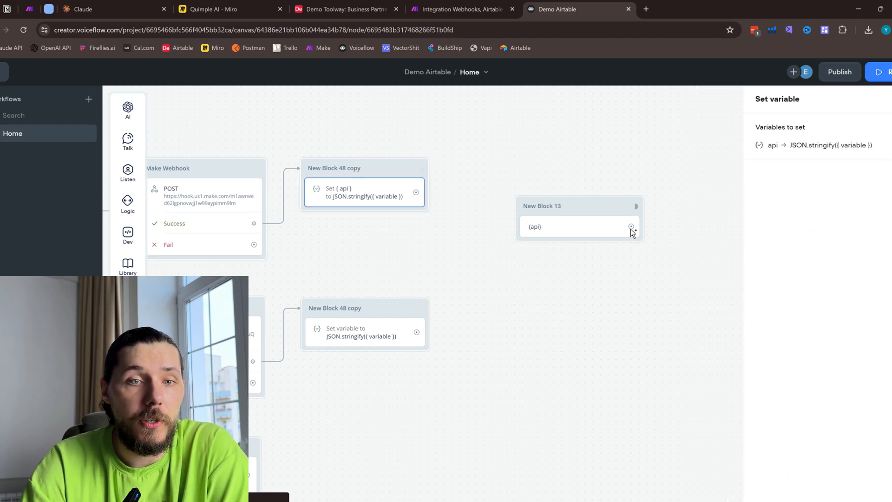
left_click(846, 147)
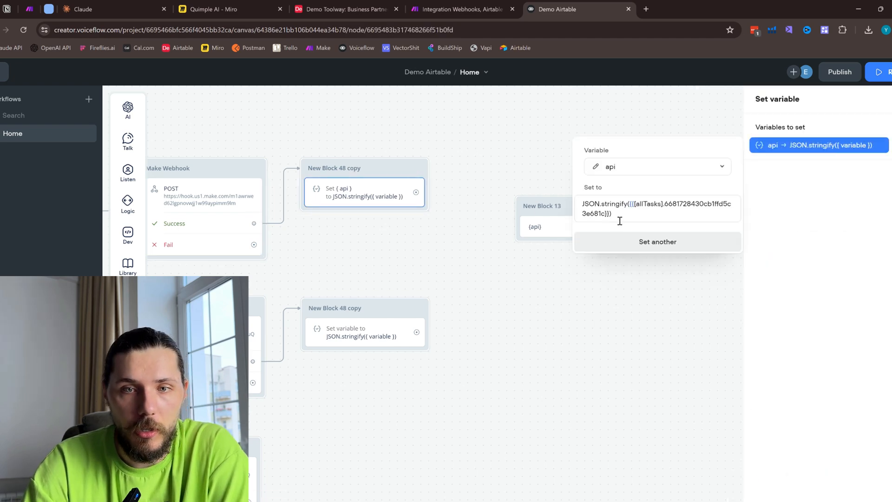
left_click_drag(609, 213, 633, 203)
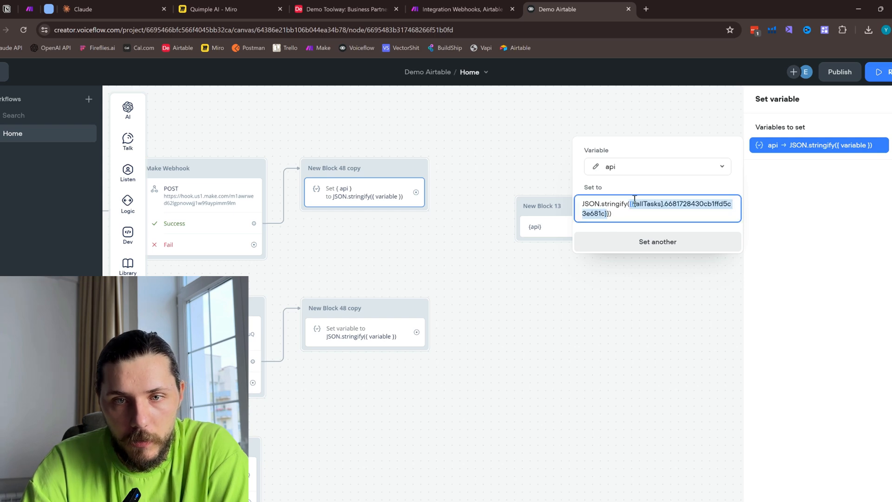
type("{")
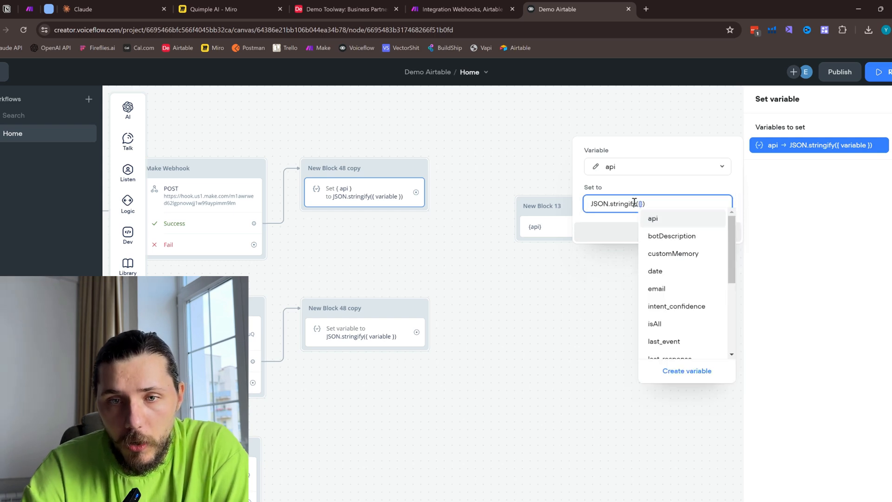
left_click(662, 220)
left_click(731, 219)
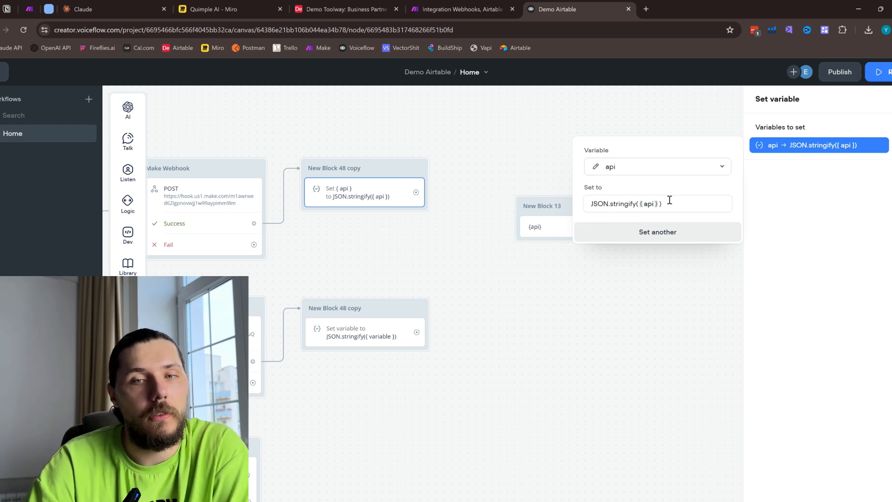
left_click(796, 228)
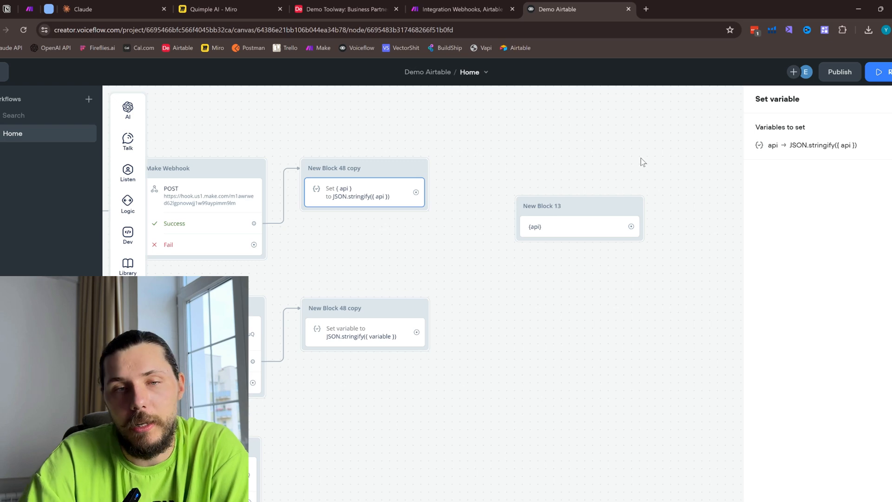
- Move New Block 13 level with the JSON.stringify block and connect that block's output to it
left_click_drag(555, 204, 525, 162)
left_click_drag(416, 192, 513, 165)
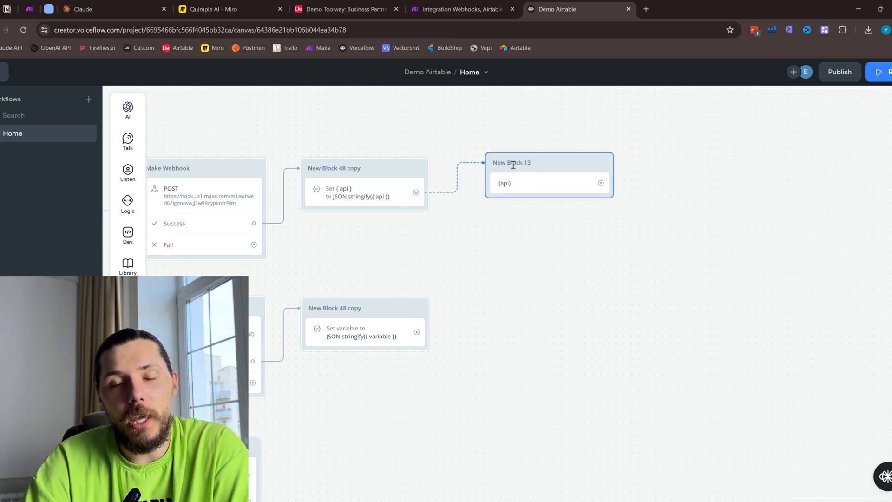
- Run a test from New Block 1, reply with a test email address, and review the response through New Block 13
left_click_drag(446, 267, 603, 272)
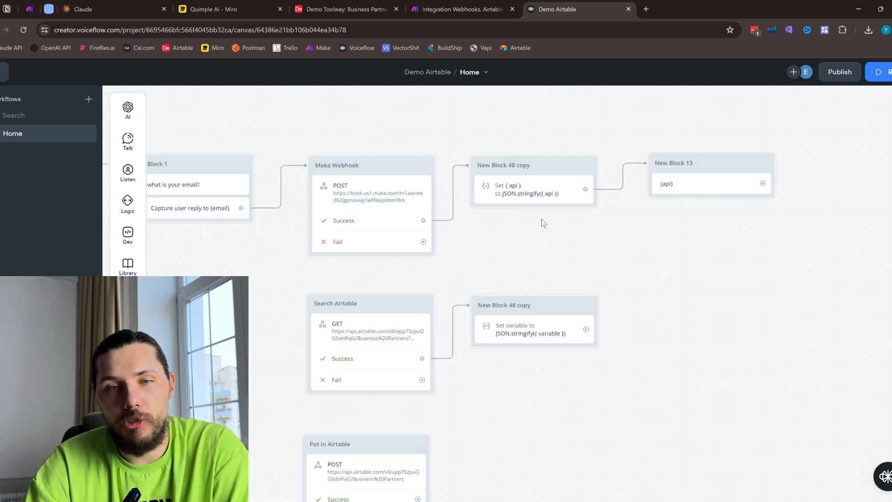
left_click_drag(525, 236, 607, 237)
left_click_drag(326, 143, 327, 168)
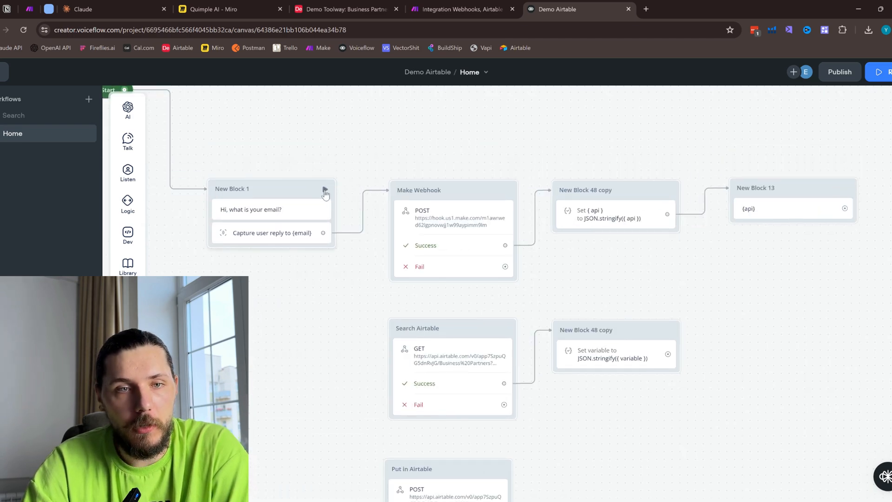
left_click(326, 190)
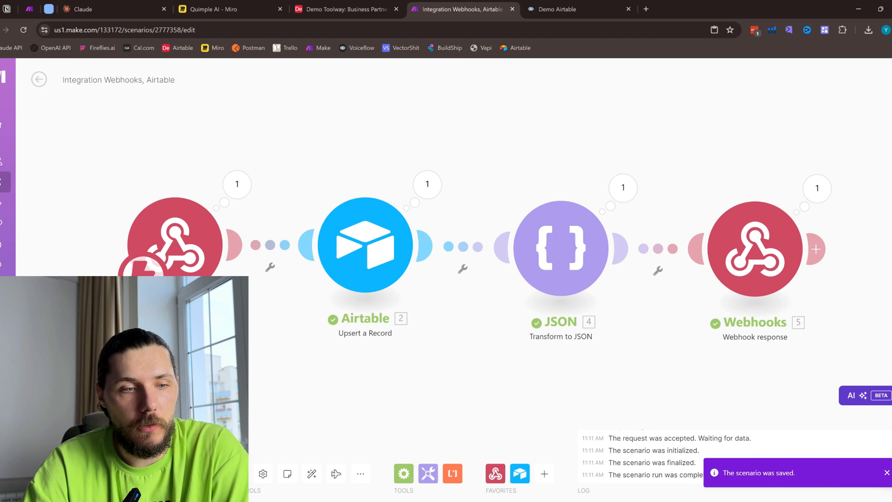
left_click(557, 8)
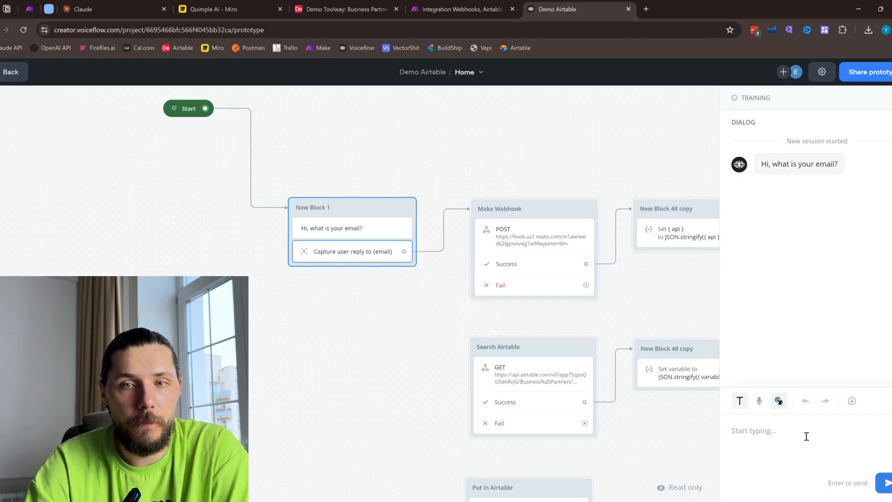
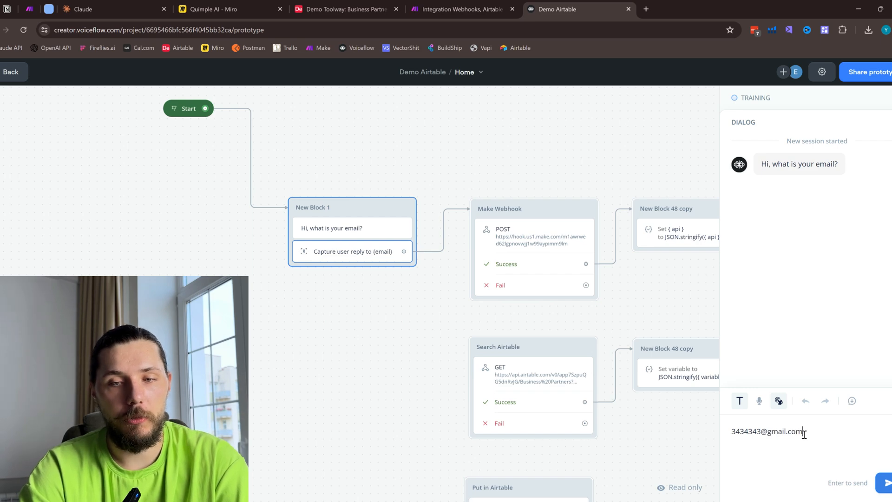
key("Return")
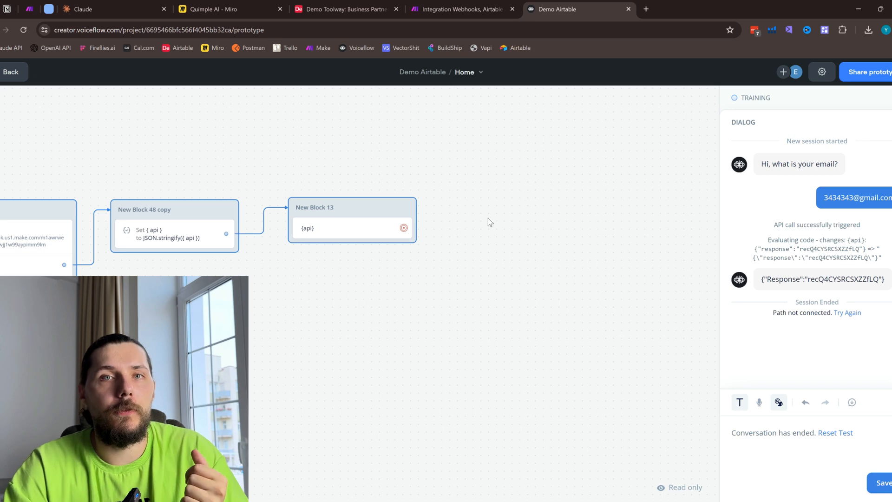
scroll(334, 297, "left", 2)
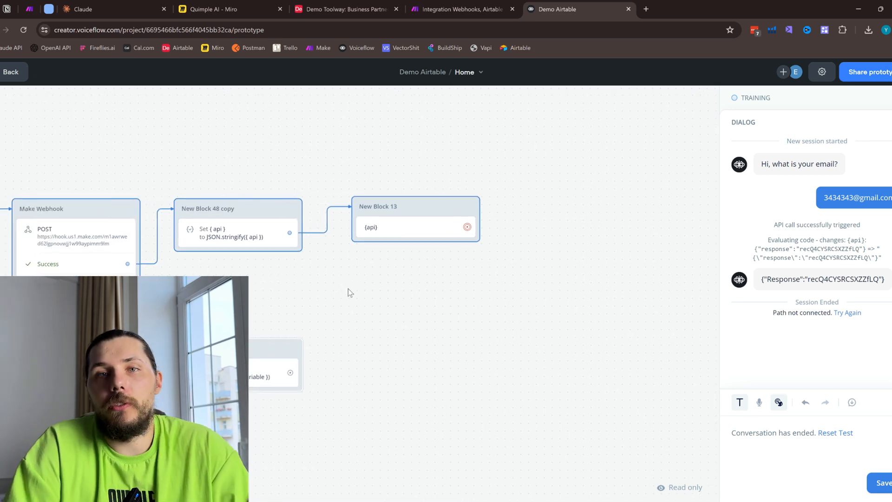
scroll(367, 279, "left", 2)
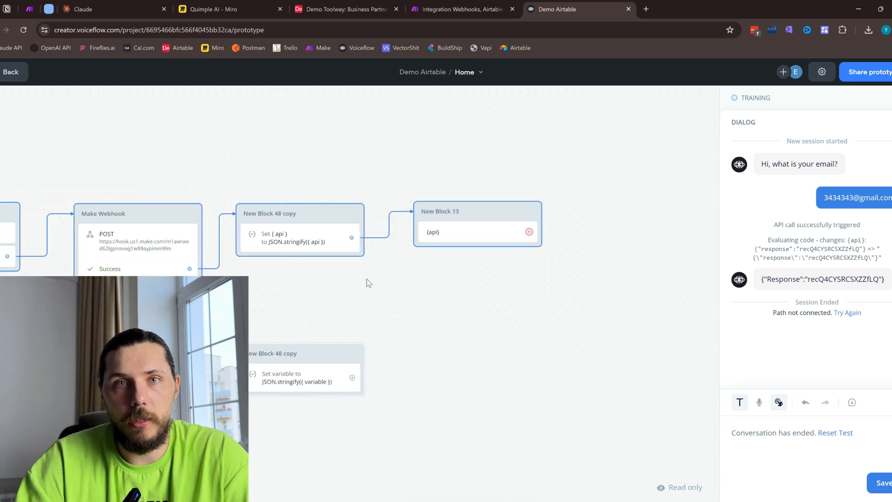
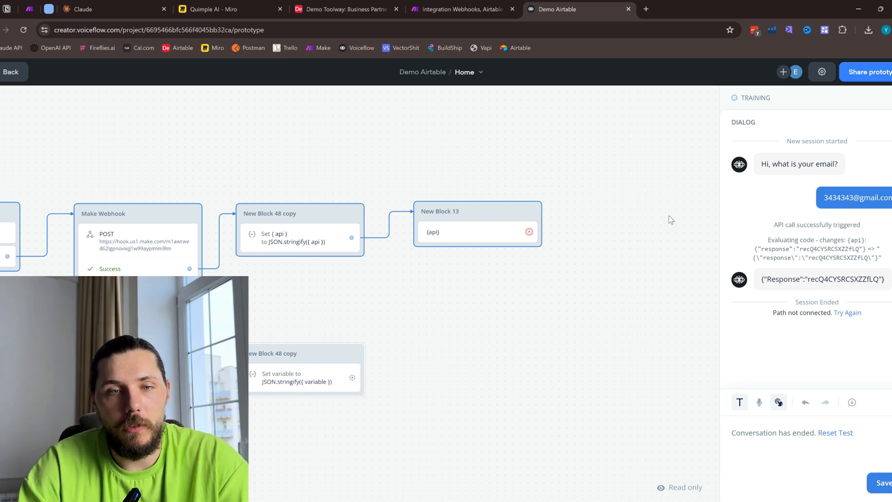
- Leave the test, move New Block 1 level with Search Airtable, and connect its email capture output to the Search Airtable block
left_click_drag(427, 285, 529, 255)
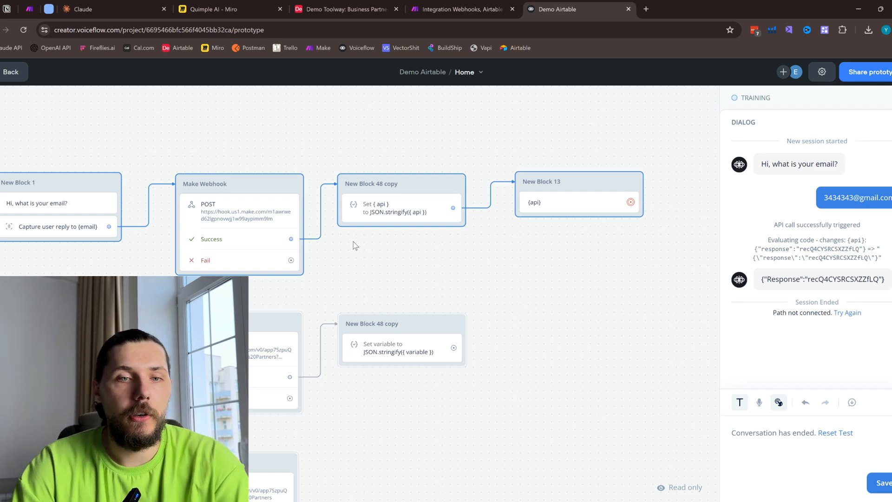
left_click_drag(354, 244, 562, 160)
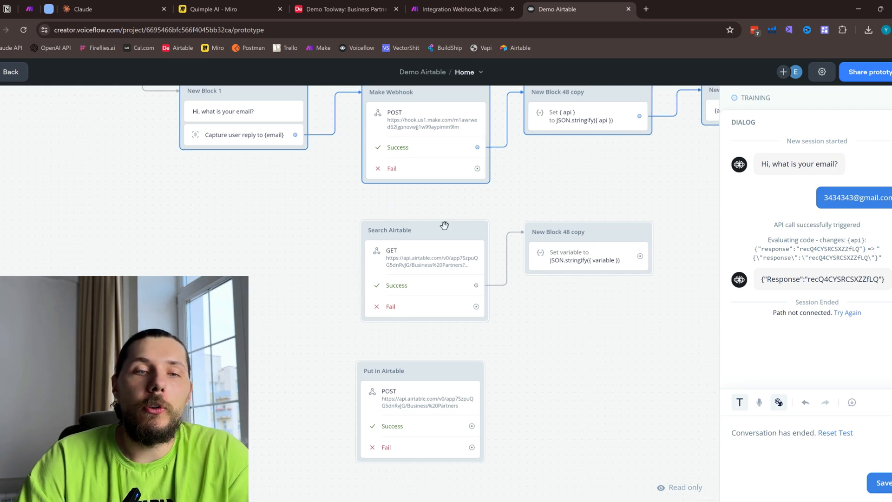
scroll(446, 223, "up", 1)
left_click_drag(264, 125, 265, 362)
key("Escape")
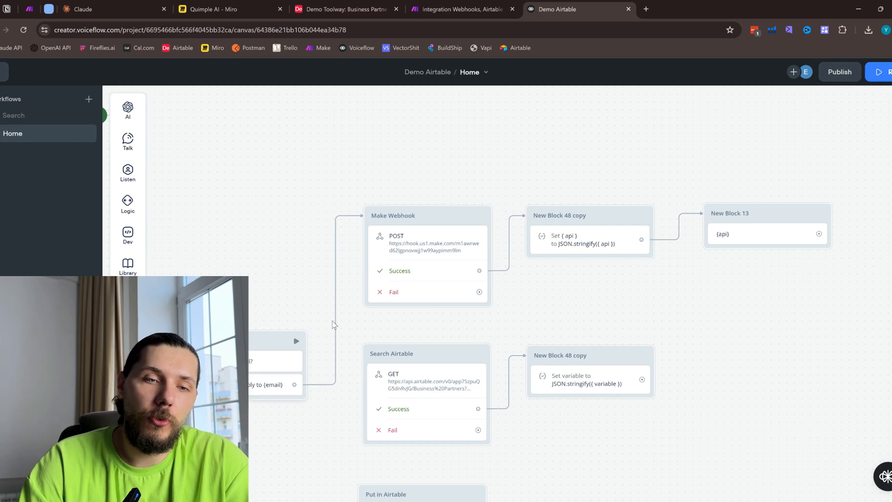
left_click_drag(350, 340, 360, 259)
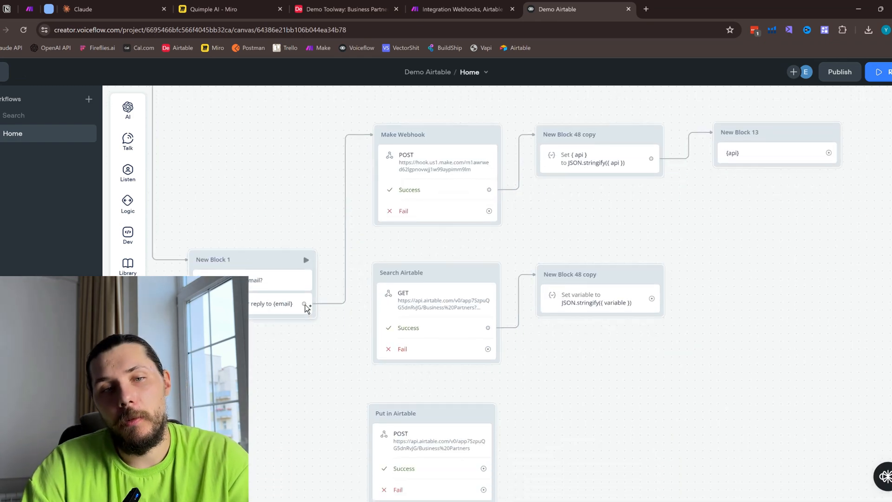
left_click_drag(304, 303, 398, 283)
mouse_move(263, 260)
left_mouse_down()
mouse_move(265, 275)
mouse_move(272, 269)
left_mouse_up()
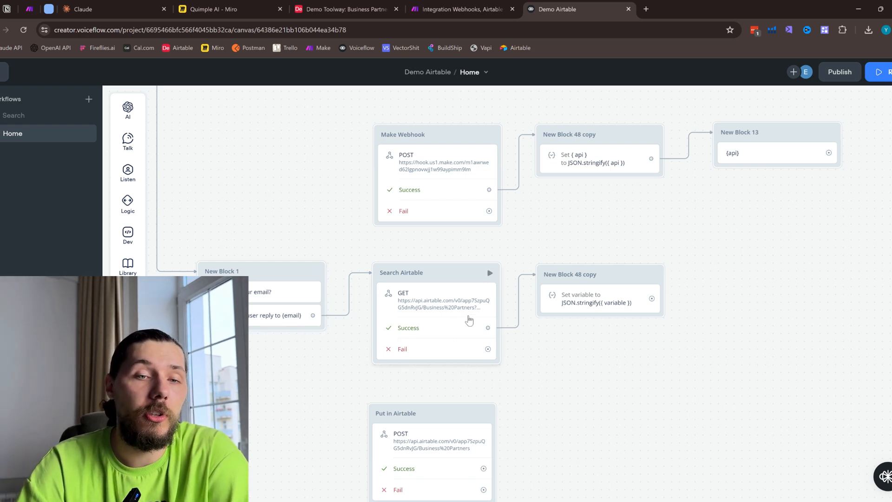
left_click(478, 5)
left_click(611, 4)
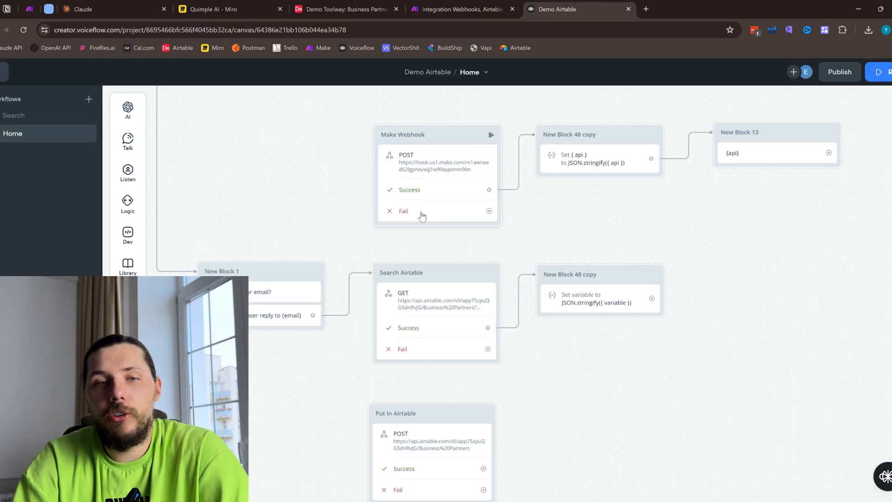
left_click(458, 9)
left_click(570, 12)
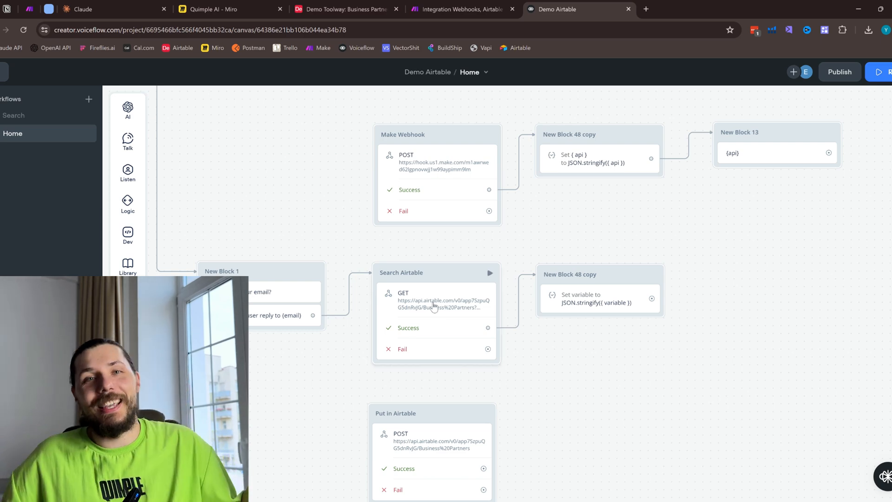
left_click(501, 4)
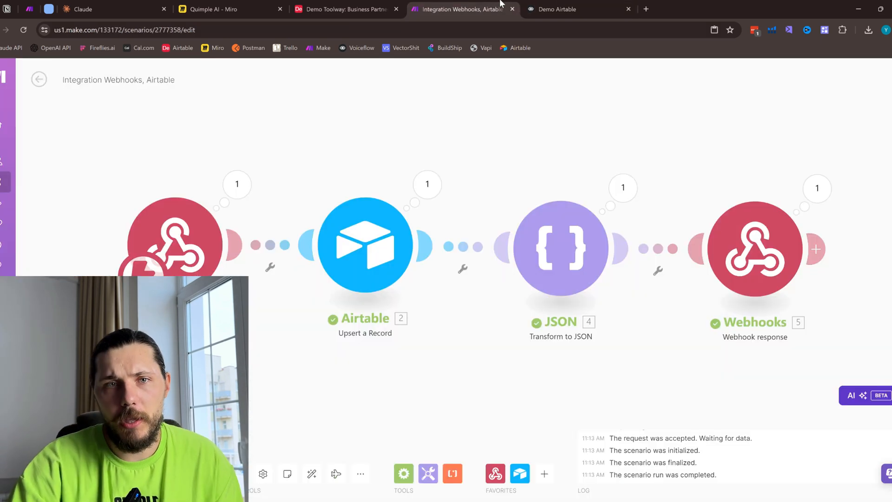
left_click(574, 6)
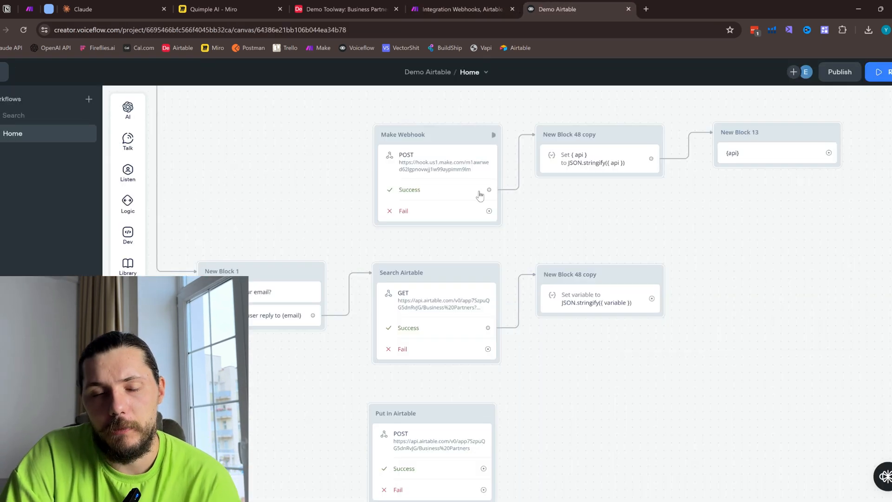
left_click_drag(291, 246, 299, 271)
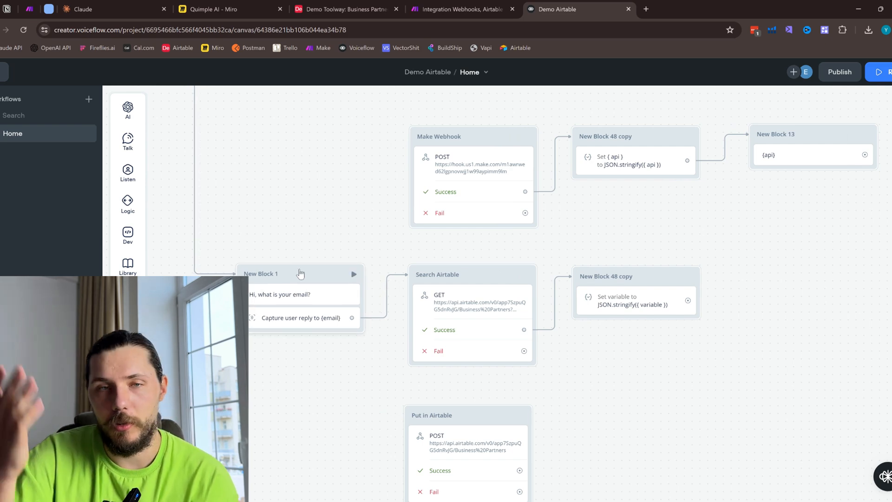
scroll(335, 180, "down", 2)
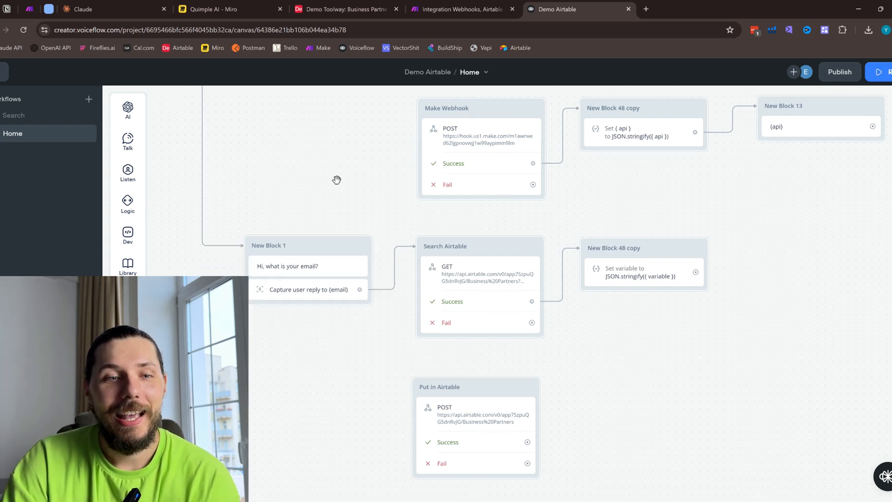
- Review New Block 1's email prompt, the Business Partners records in Airtable, and the email received by the webhook in the Make scenario
left_click(318, 246)
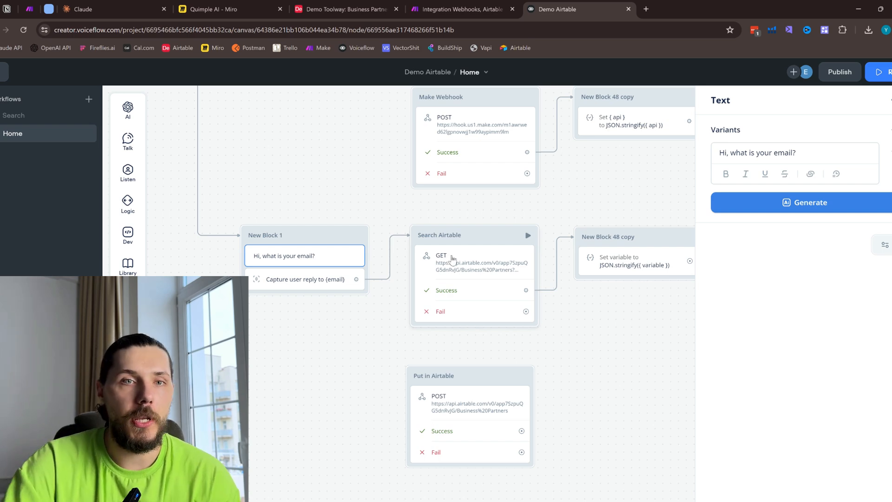
left_click(342, 9)
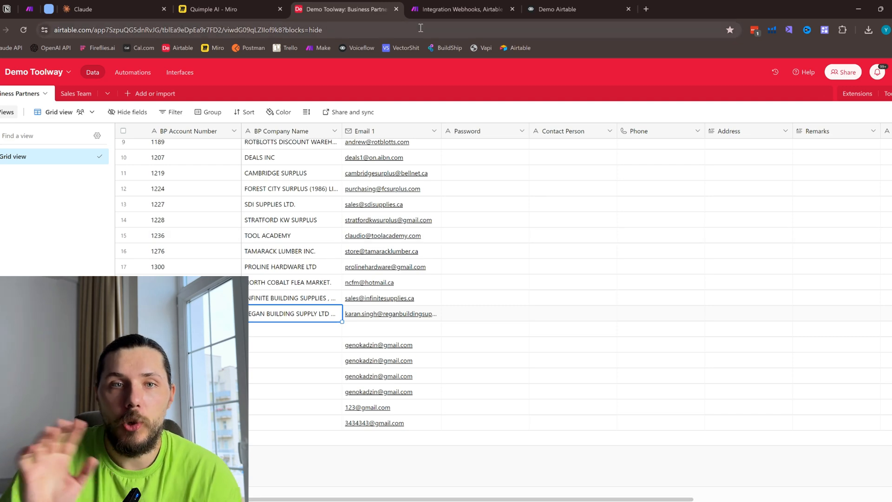
left_click(462, 6)
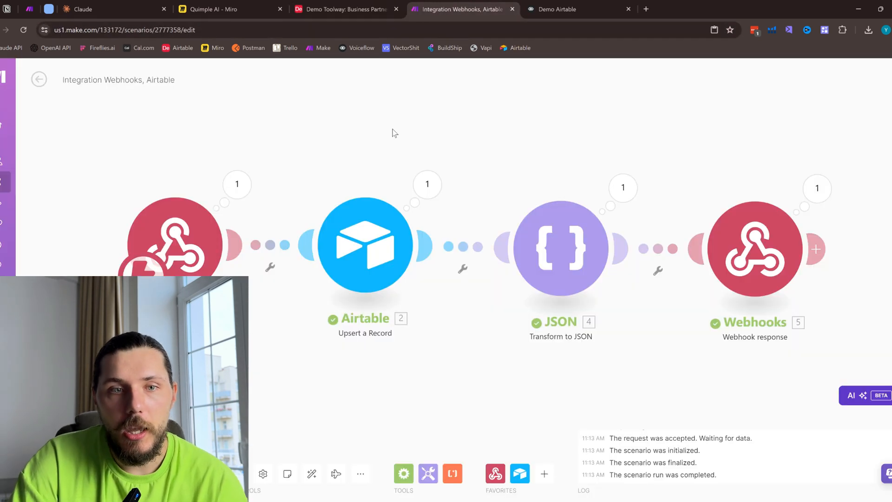
left_click(237, 184)
left_click_drag(321, 209, 375, 217)
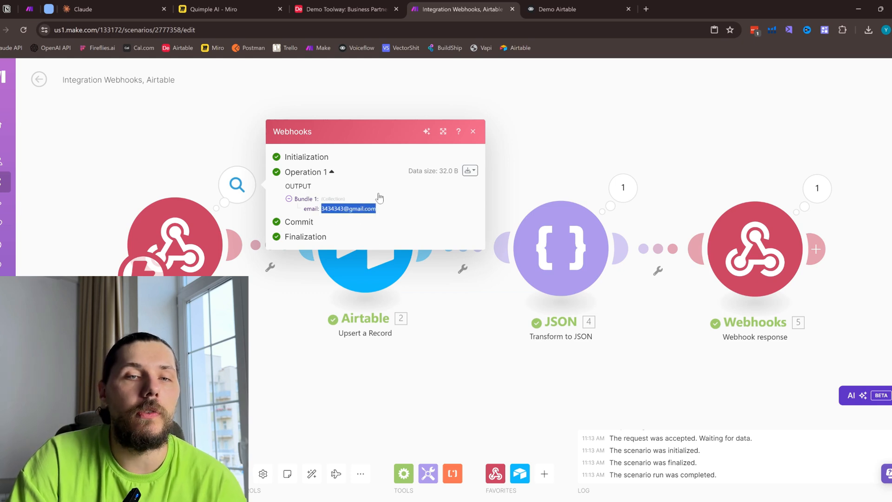
left_click(319, 210)
left_click_drag(328, 209, 379, 216)
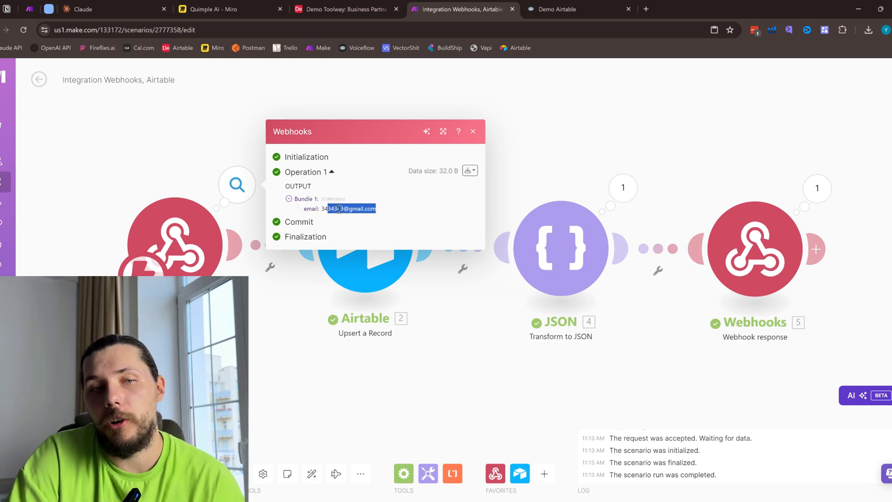
left_click(346, 9)
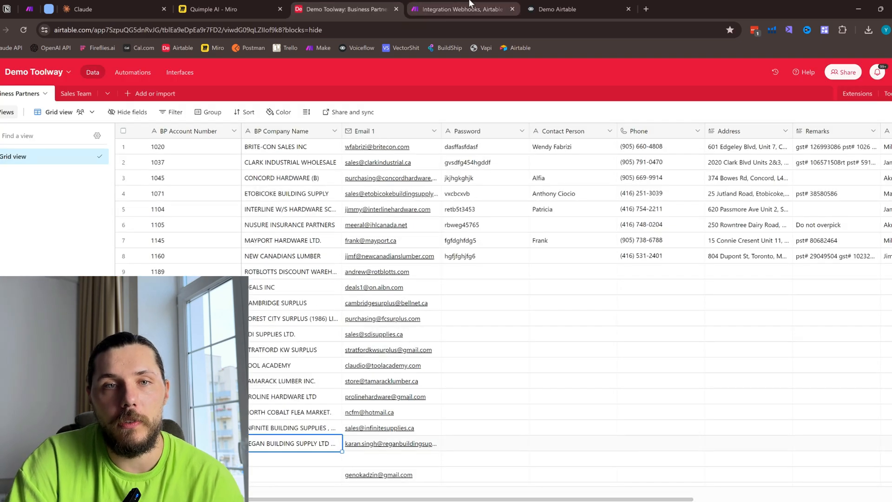
left_click(465, 8)
- Close the webhook output and look through the Airtable record modules available in Make, from Watch Records to Bulk Update Records
left_click(384, 285)
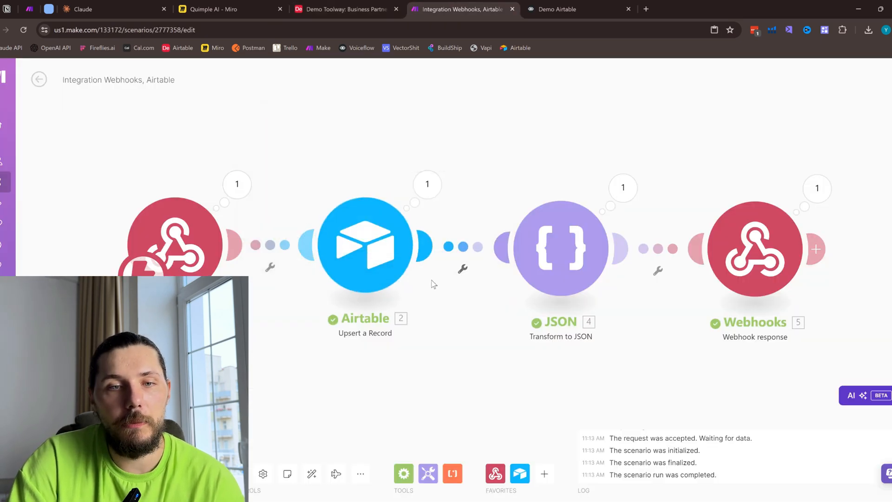
left_click(520, 473)
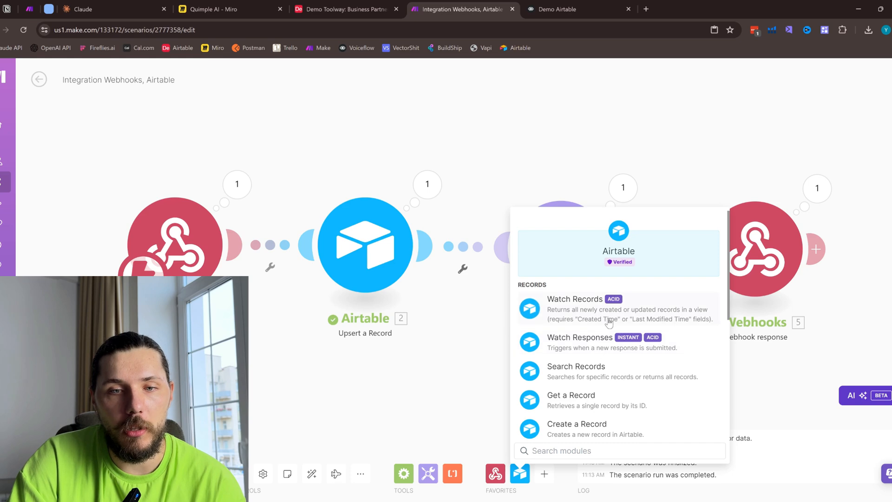
scroll(608, 323, "down", 1)
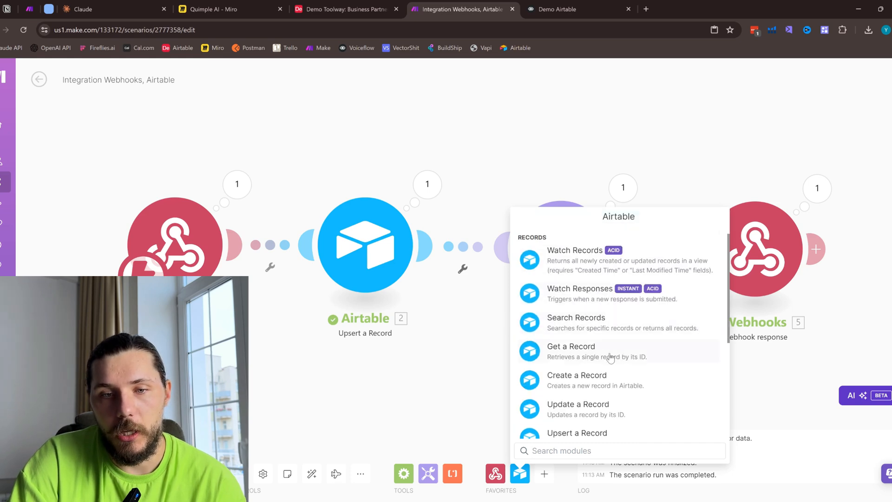
scroll(606, 329, "down", 2)
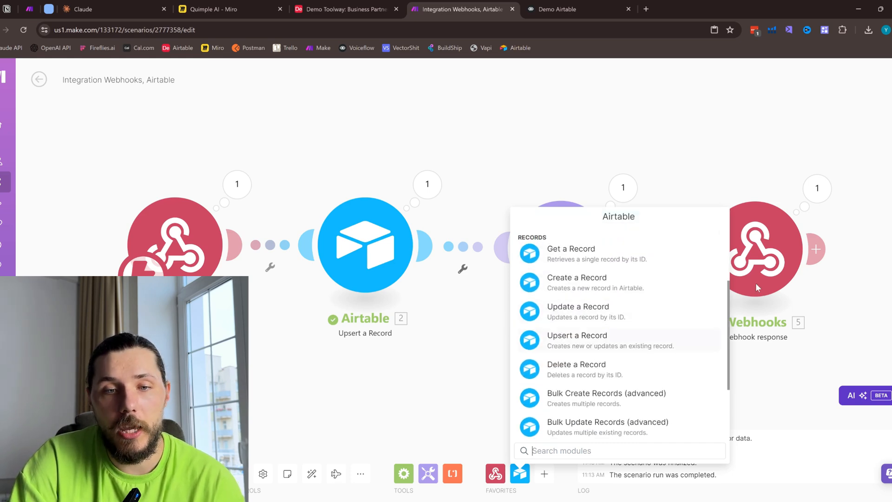
left_click(517, 157)
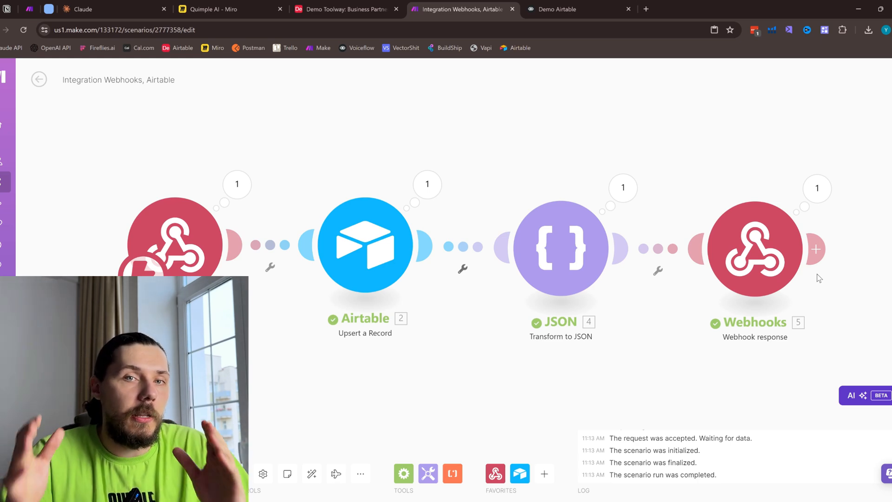
- Switch back to Voiceflow and examine the Search Airtable block's GET request URL, including the API address and the Business Partners table path
left_click(558, 9)
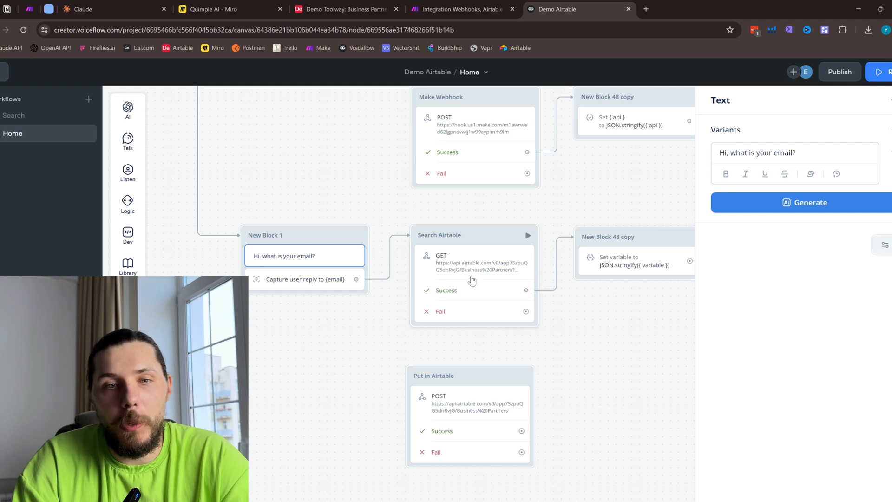
left_click_drag(583, 335, 544, 353)
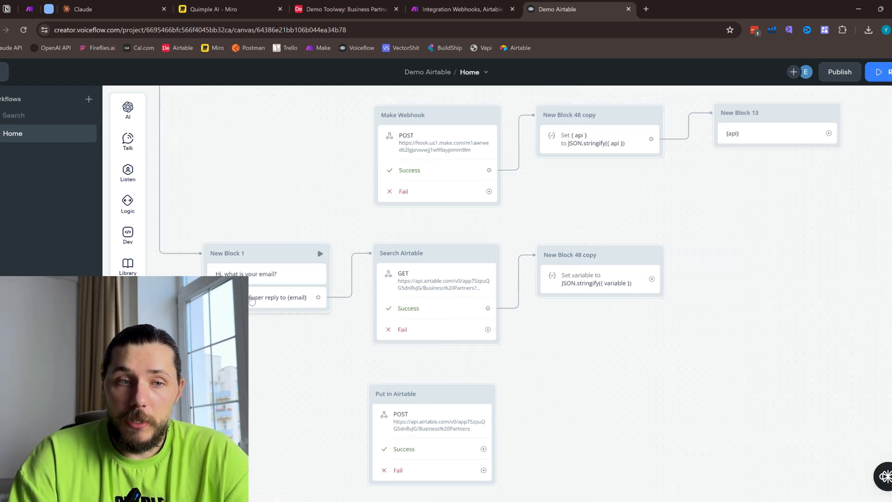
left_click(415, 297)
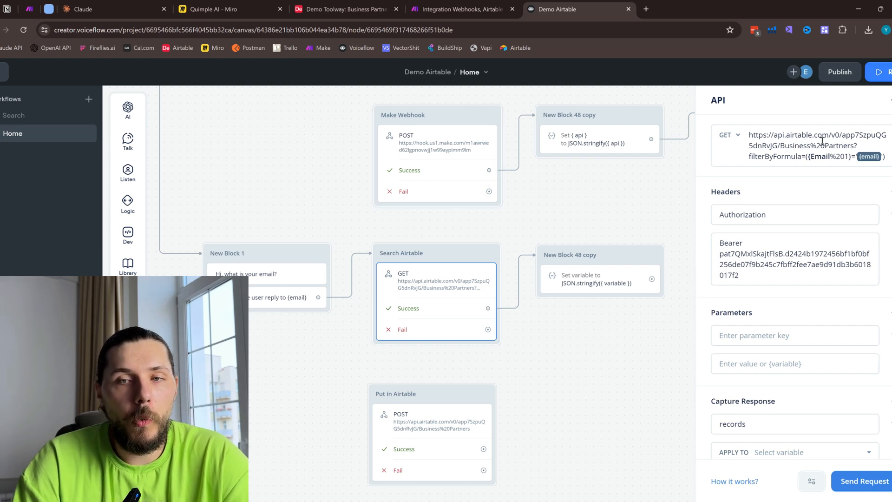
left_click_drag(757, 132, 883, 159)
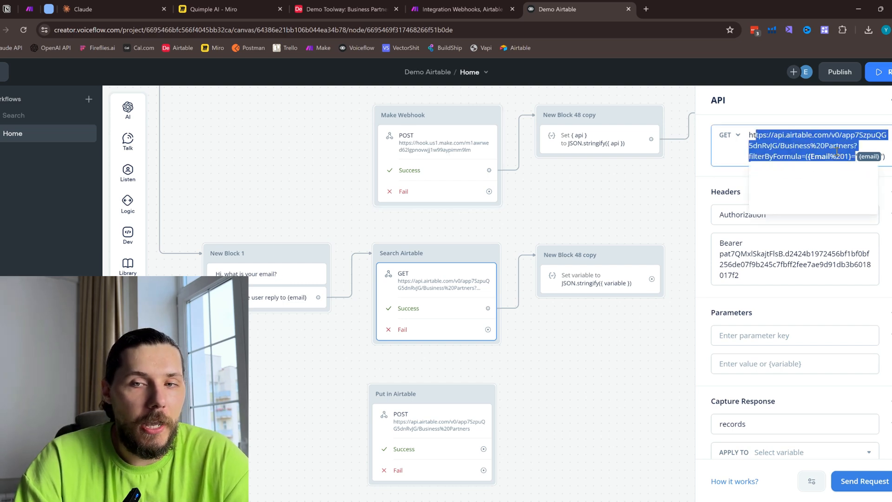
left_click(814, 137)
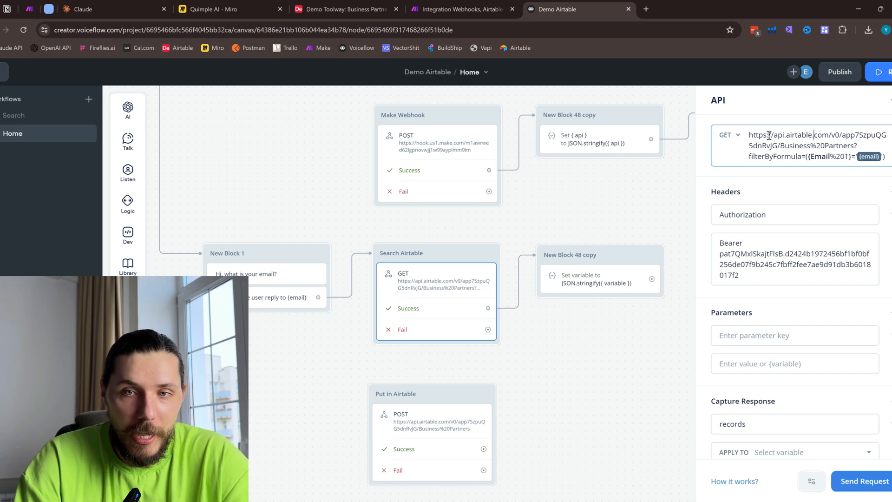
left_click_drag(758, 135, 807, 146)
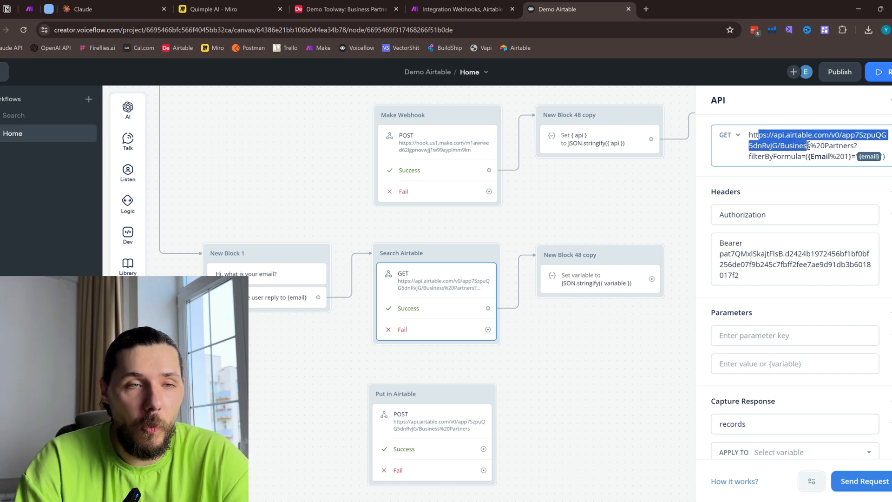
double_click(829, 136)
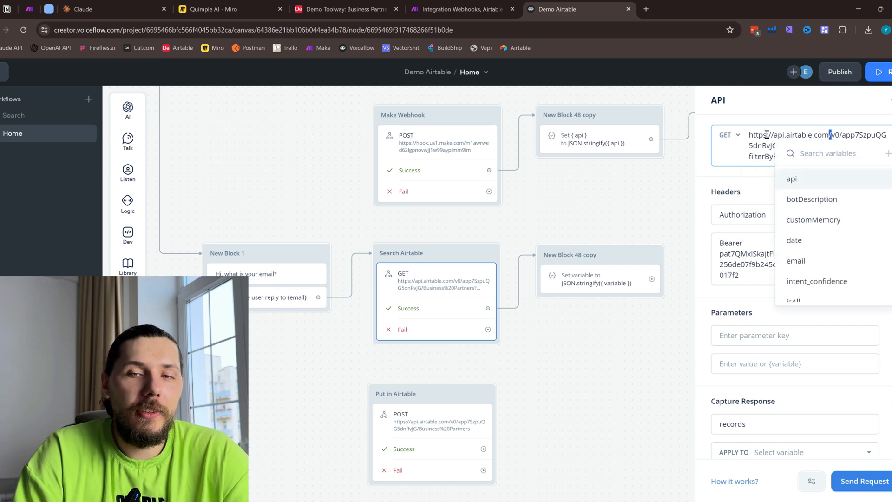
left_click_drag(749, 134, 774, 135)
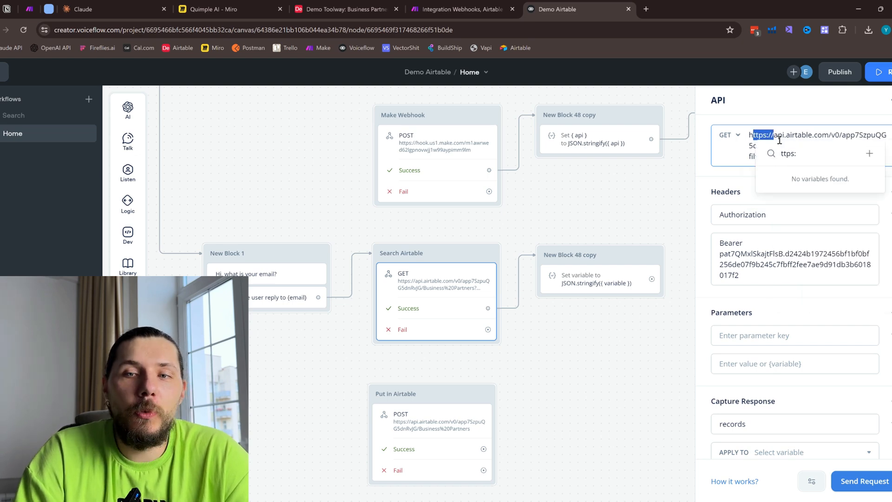
left_click(826, 135)
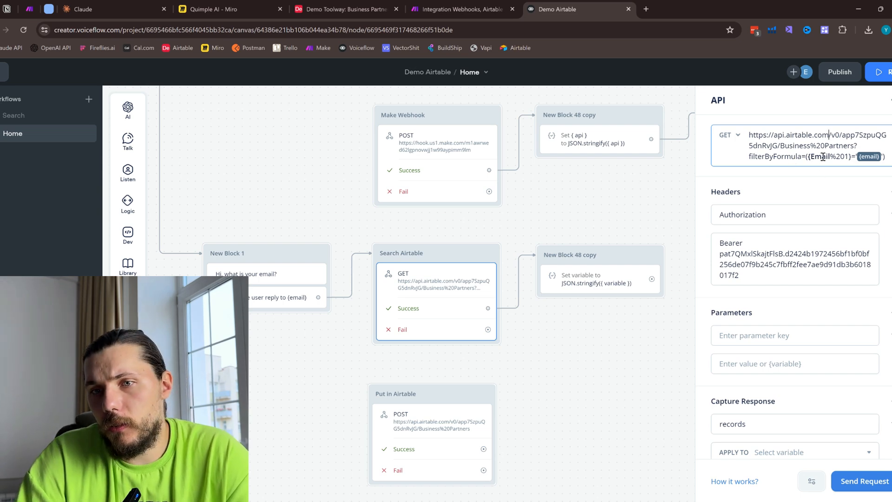
- Discard the accidental change to the Email field name in Search Airtable's filterByFormula expression and reopen the request
left_click_drag(811, 157, 825, 159)
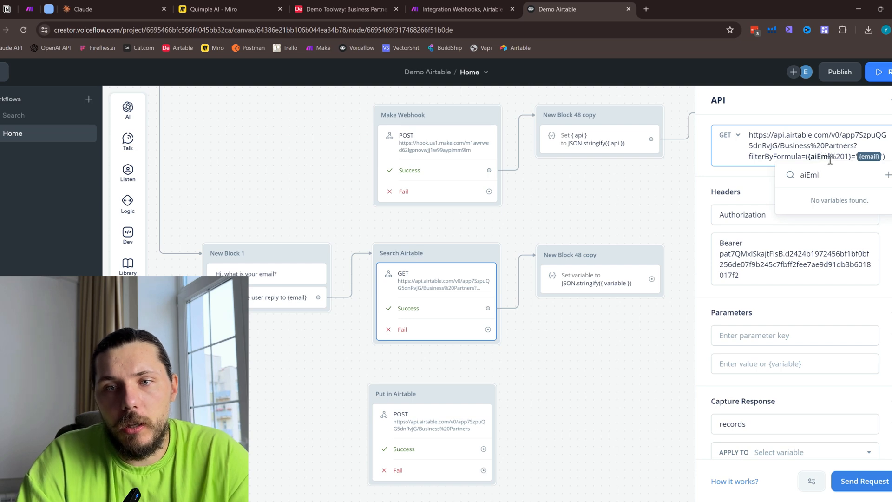
left_click(827, 146)
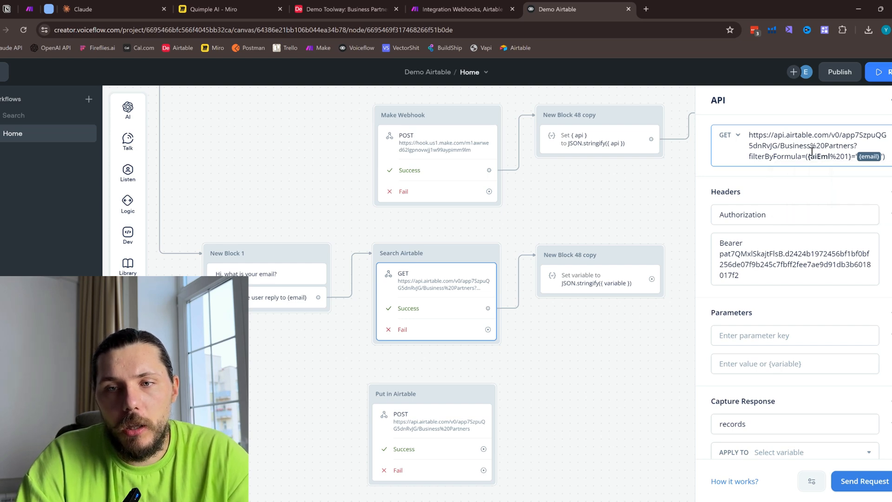
left_click(626, 206)
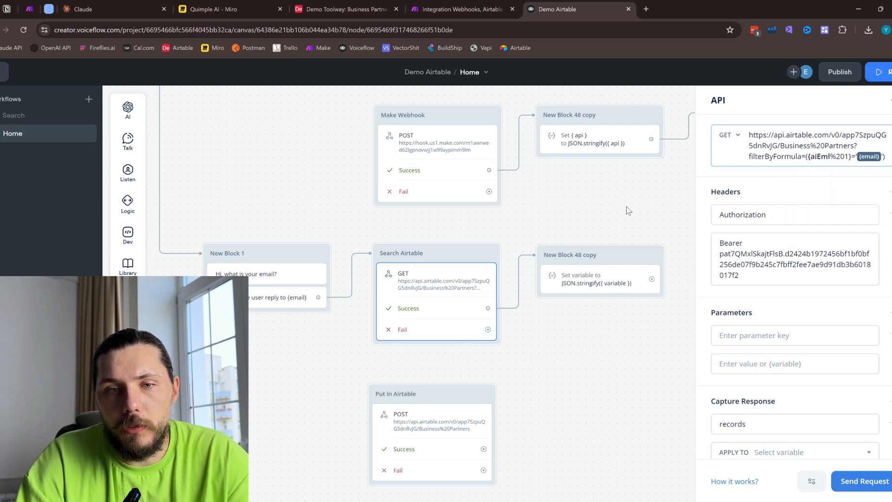
left_click(454, 289)
left_click(831, 170)
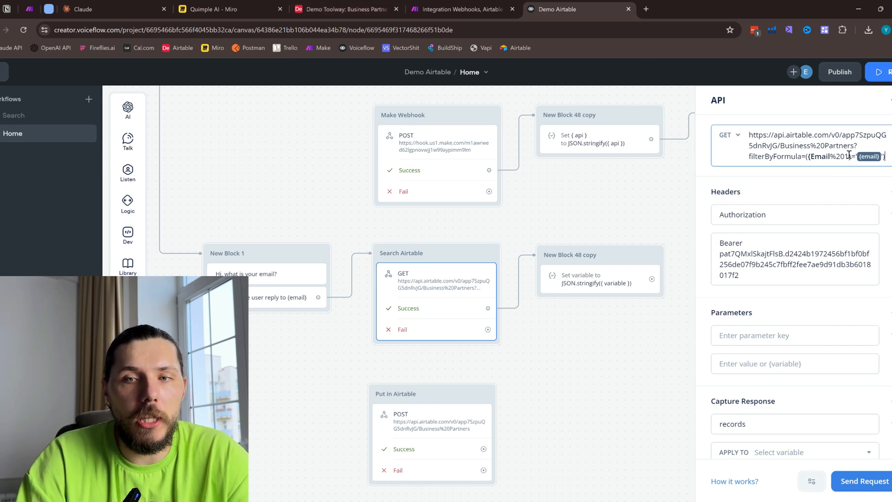
- Check the Business Partners table, place the Voiceflow page beside Airtable, and copy the Search Airtable block's full GET request URL
left_click(339, 9)
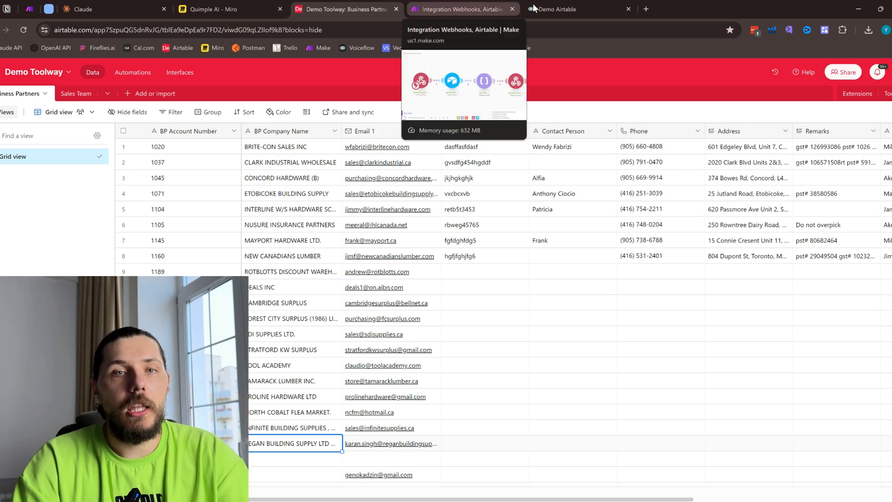
left_click_drag(533, 8, 462, 8)
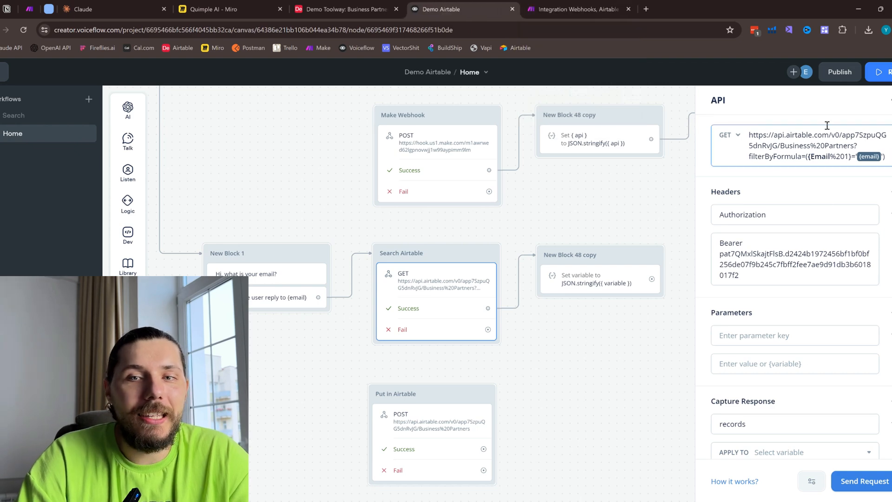
left_click_drag(762, 135, 835, 160)
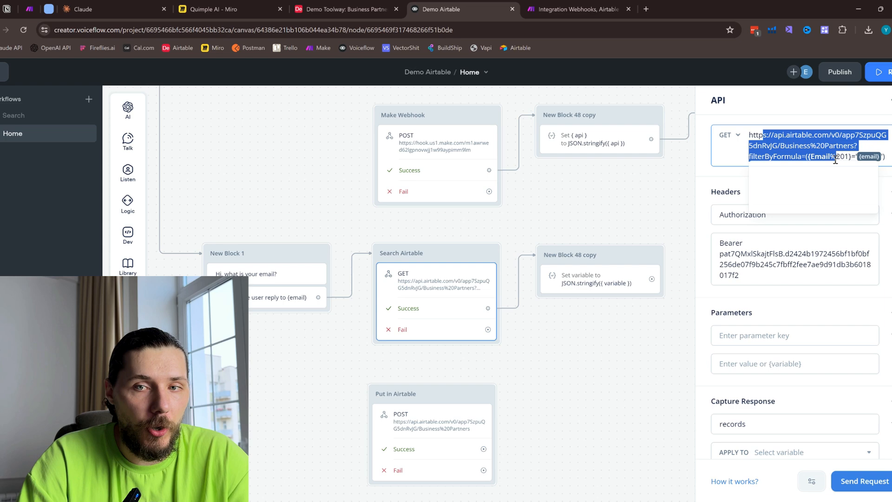
left_click(813, 151)
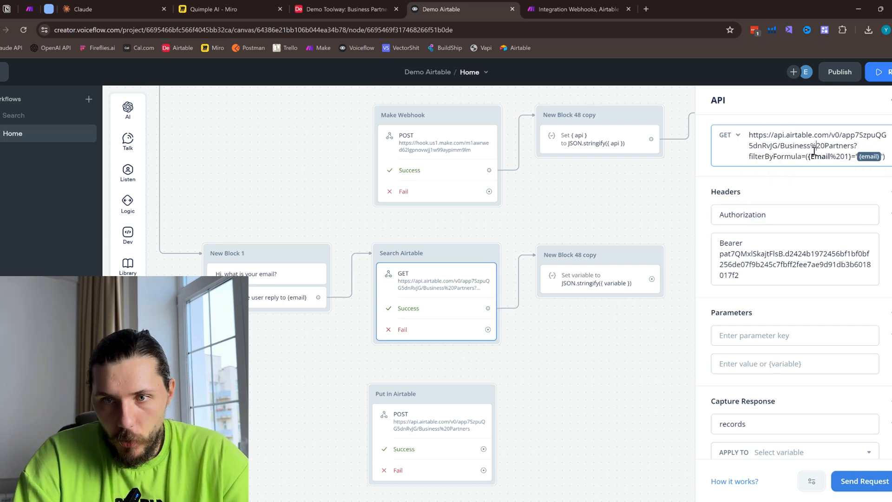
triple_click(814, 151)
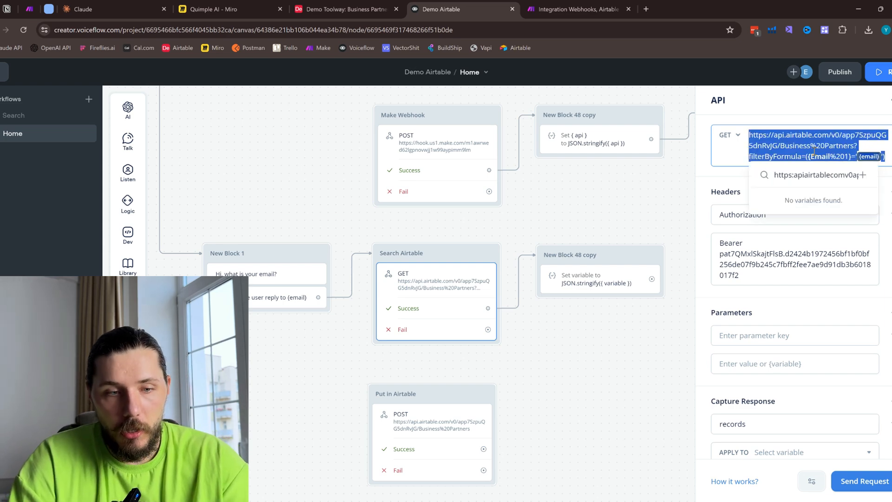
- In Claude, write "Hey, I am trying to make APi call from Voiceflow to Airtabke and I have endpoint, can you explain what it means?"
left_click(120, 6)
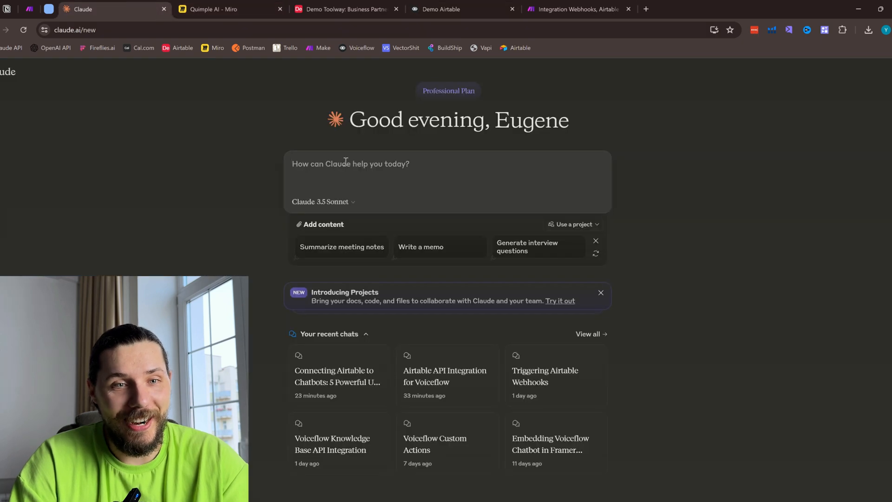
type("Hey,")
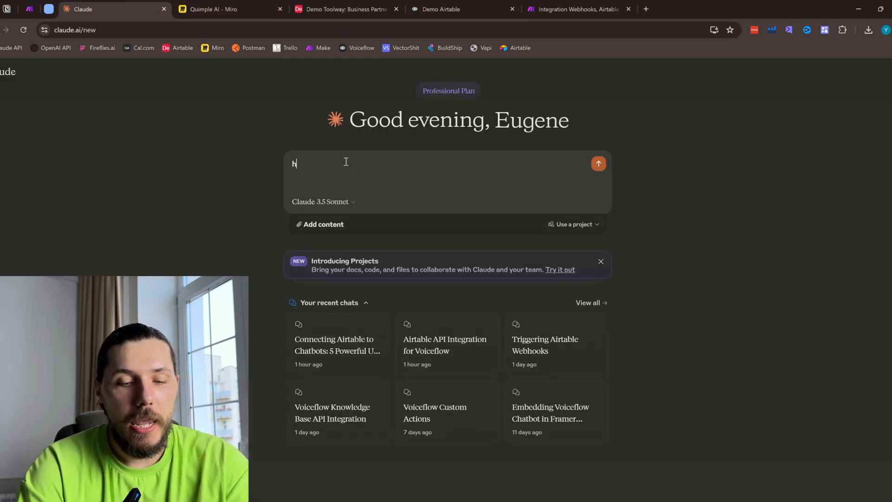
type(" I a")
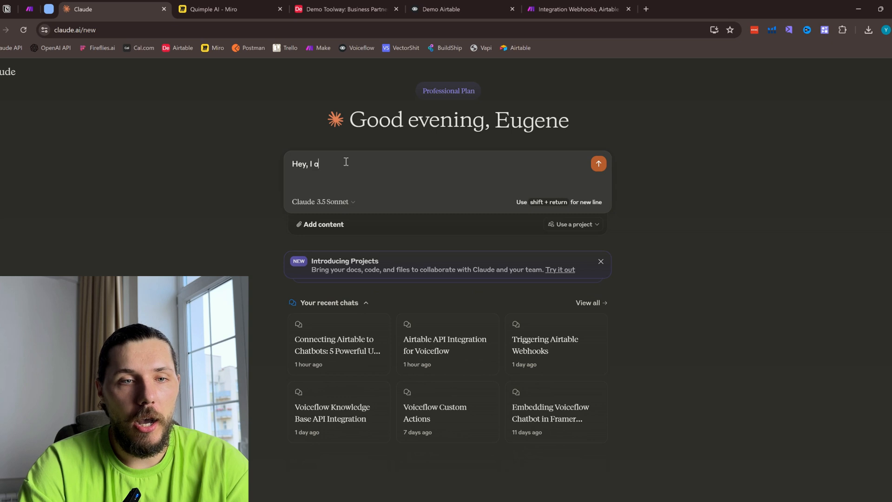
type("m trying")
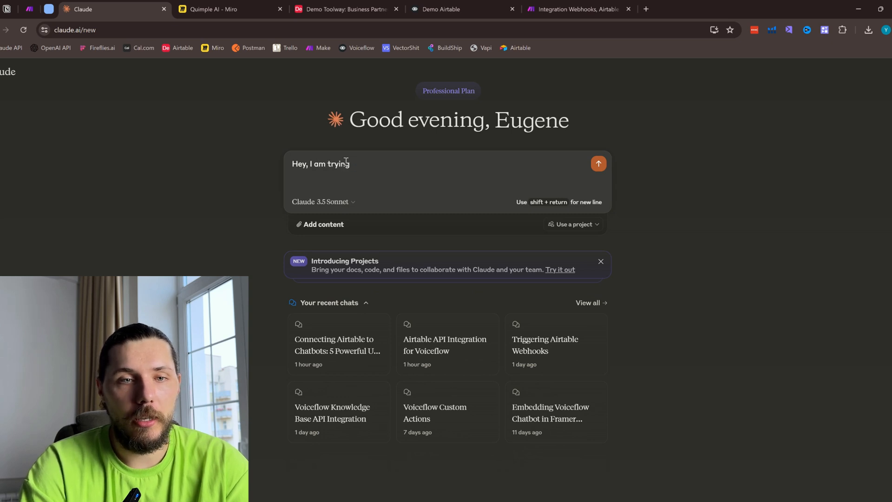
type(" to co")
type("make APi call fro")
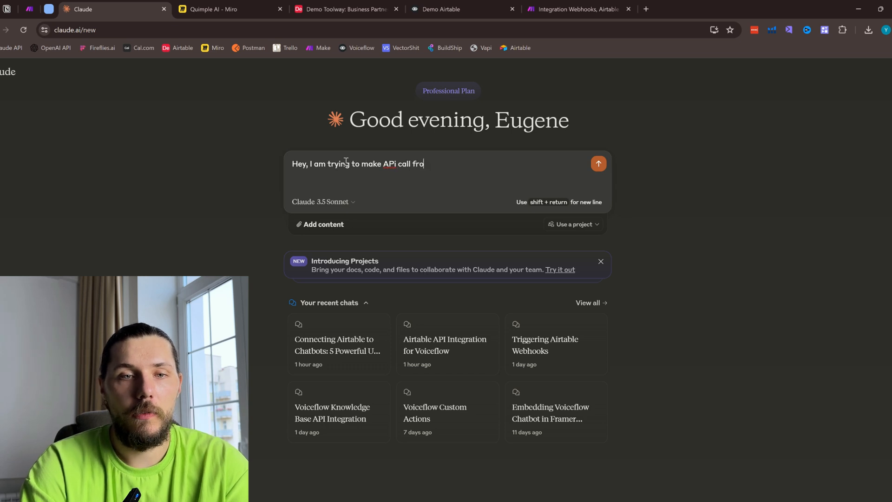
type("m Voiceflow to Air")
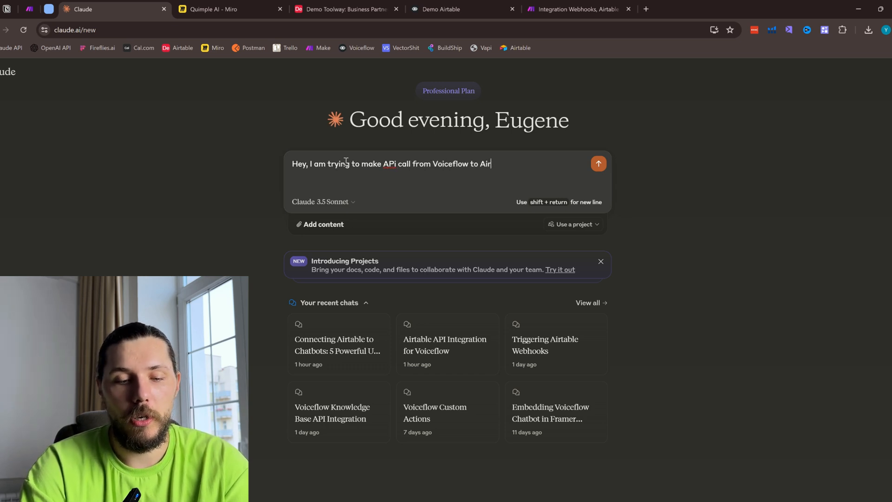
type("table and I ")
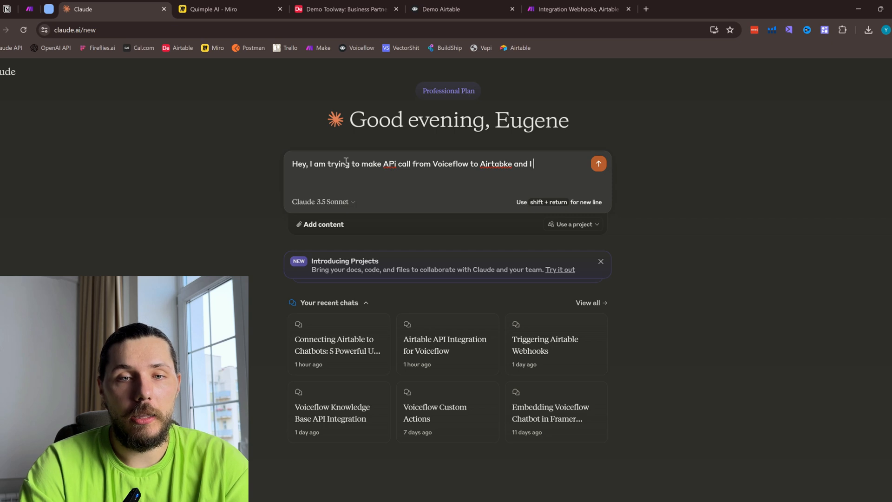
type("have en")
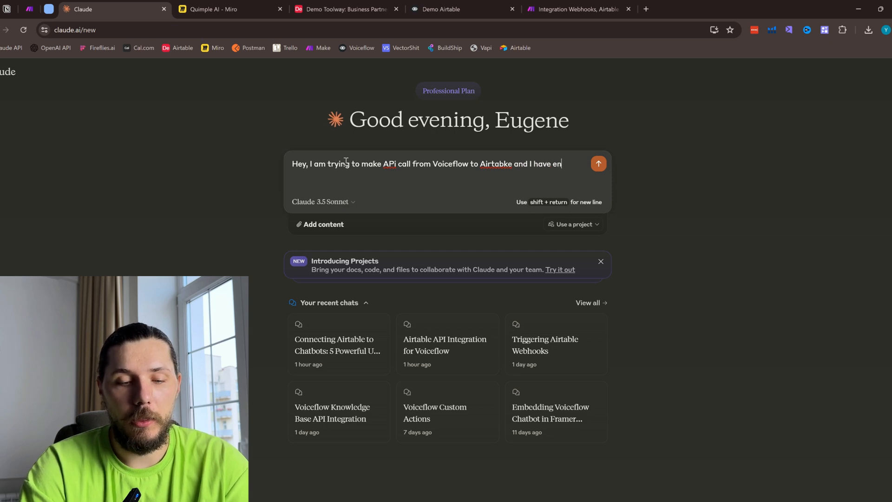
type("dpoint, can you")
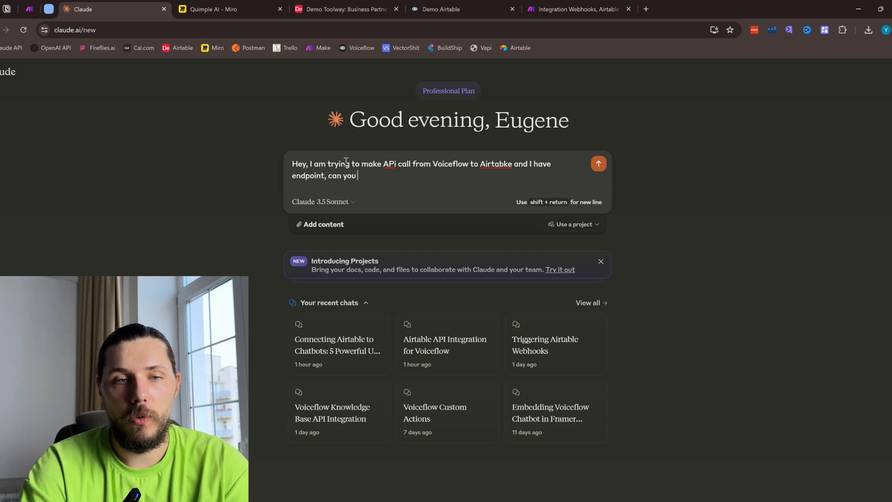
type(" explain what it mean")
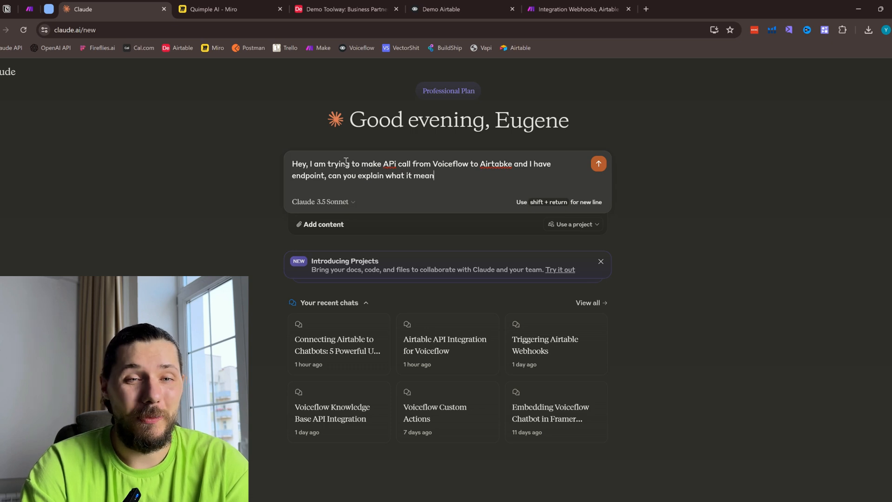
type("s?")
- Add the copied Airtable endpoint URL below the question, send the message, and read the explanation of the filterByFormula part
key("shift+Return")
key("shift+Return")
key("ctrl+v")
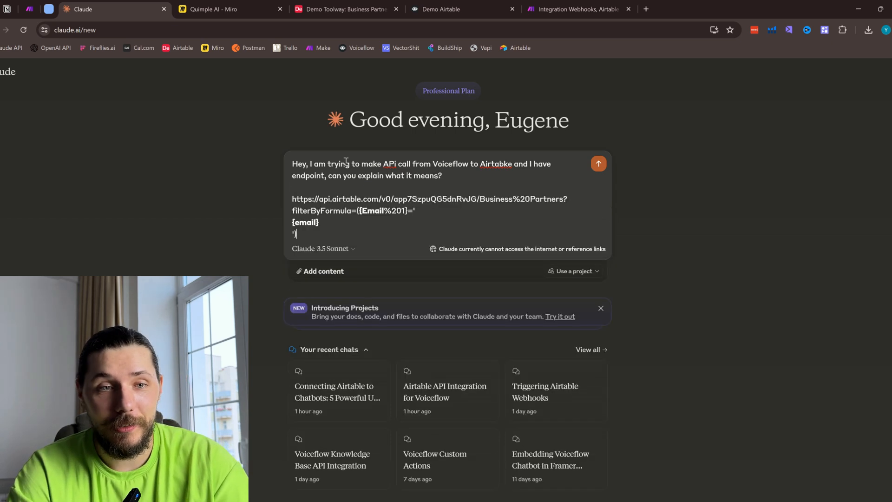
key("Return")
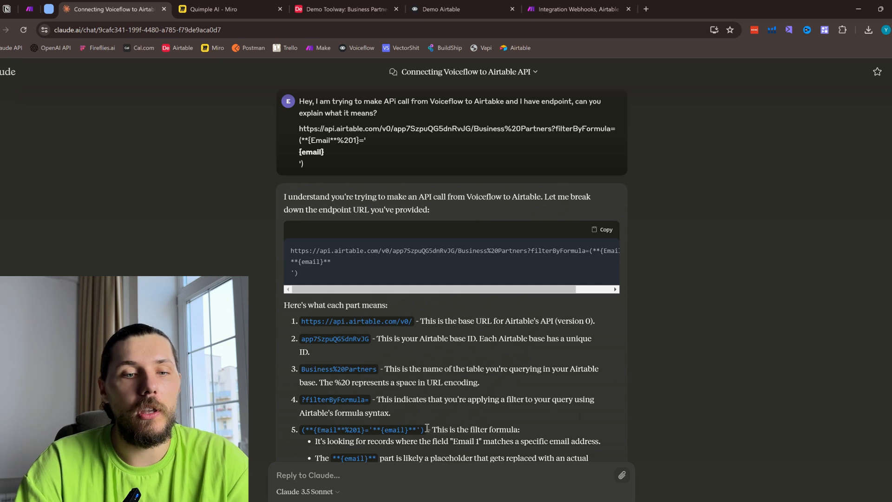
left_click_drag(372, 417, 392, 414)
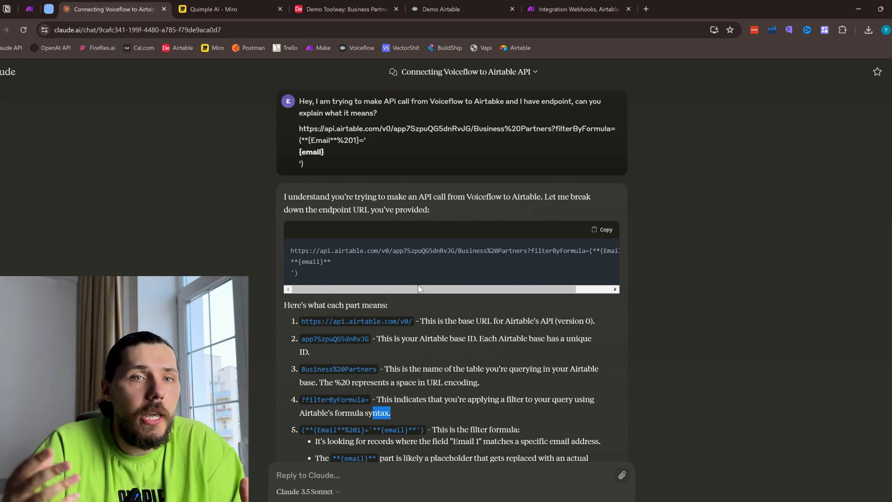
- Review the Business Partners table in Airtable and the webhook scenario in Make, and return to the Voiceflow canvas
left_click(359, 5)
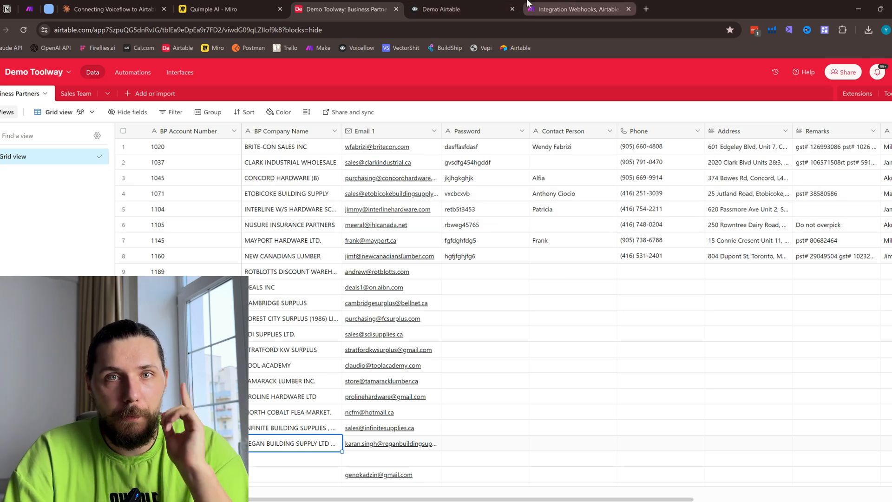
mouse_move(562, 18)
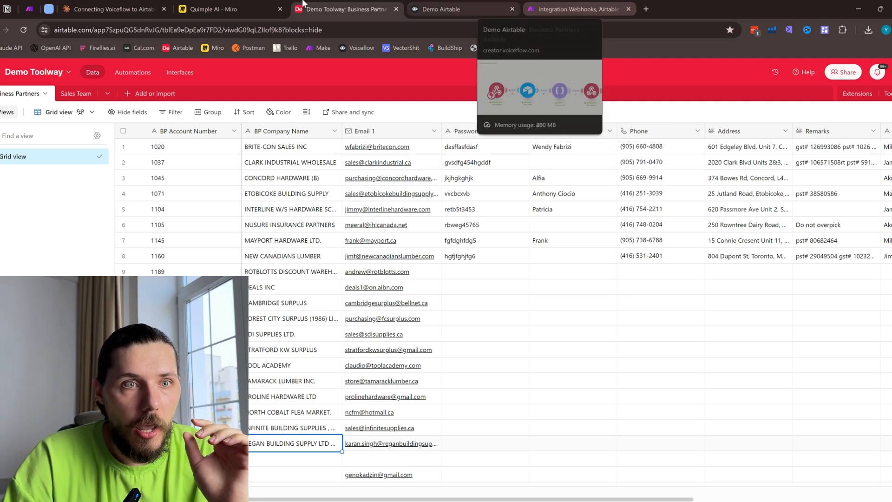
left_click(553, 6)
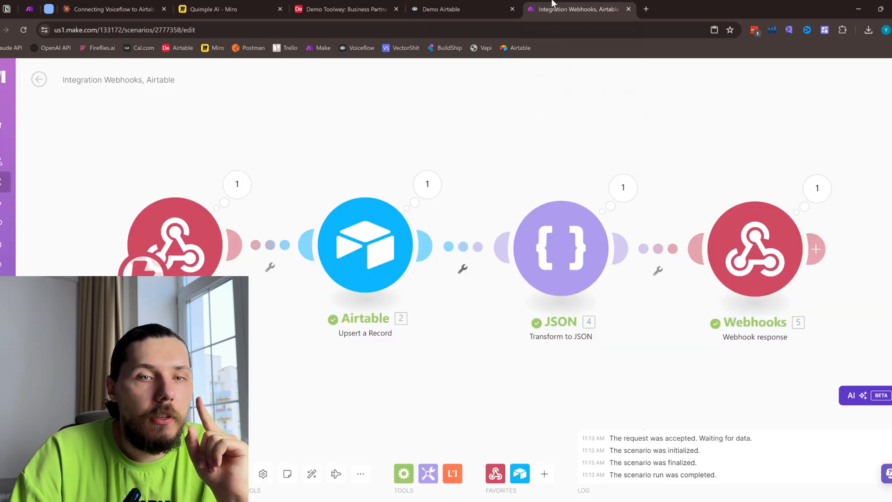
left_click(453, 7)
- Examine the Search Airtable request's URL and the bearer token in its Authorization header
left_click(790, 147)
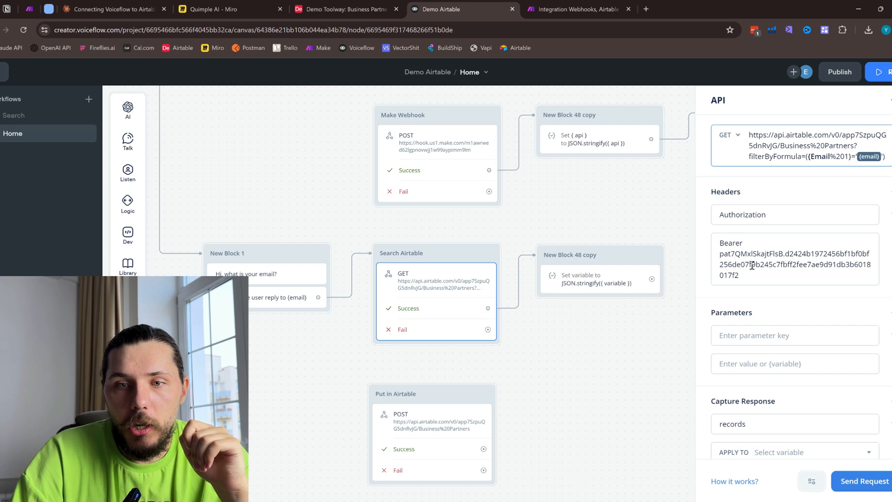
left_click_drag(735, 253, 749, 273)
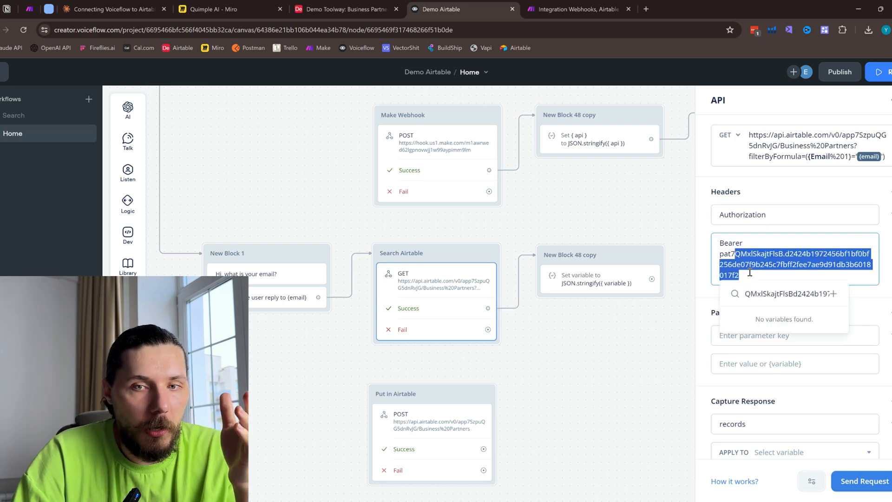
left_click(749, 272)
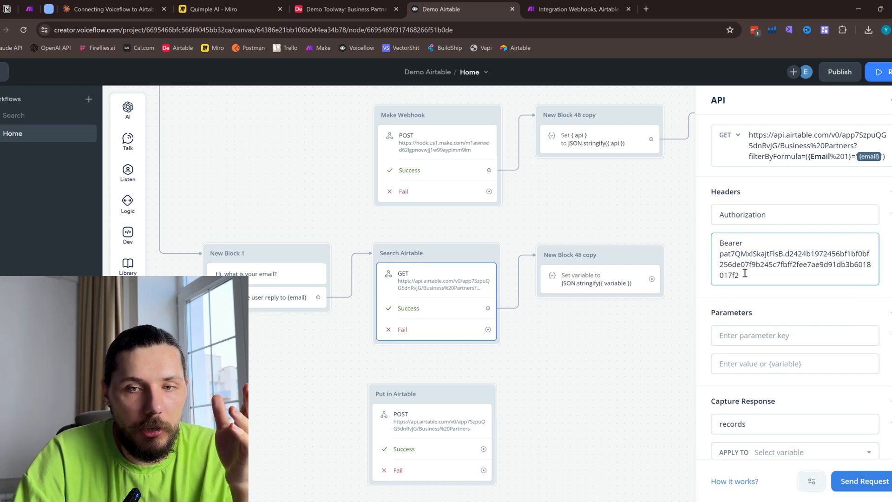
left_click_drag(740, 275, 719, 254)
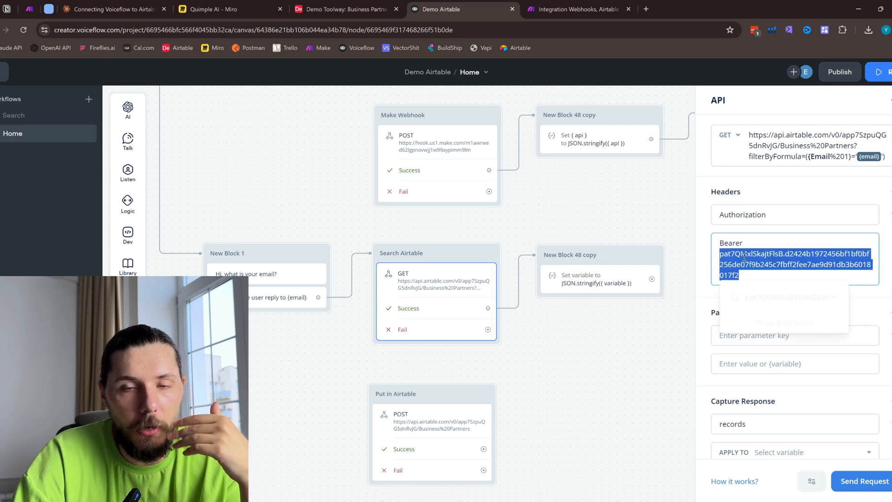
left_click(751, 256)
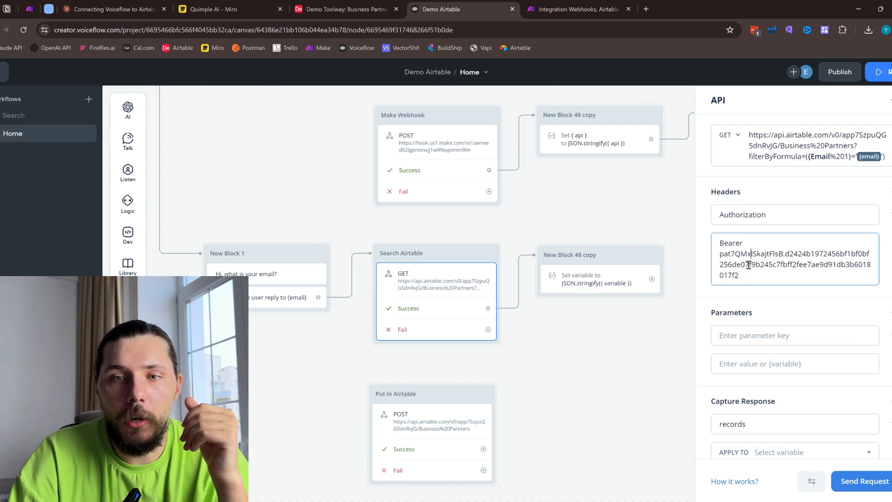
mouse_move(742, 276)
left_mouse_down()
mouse_move(723, 255)
mouse_move(741, 278)
left_mouse_up()
left_click(740, 256)
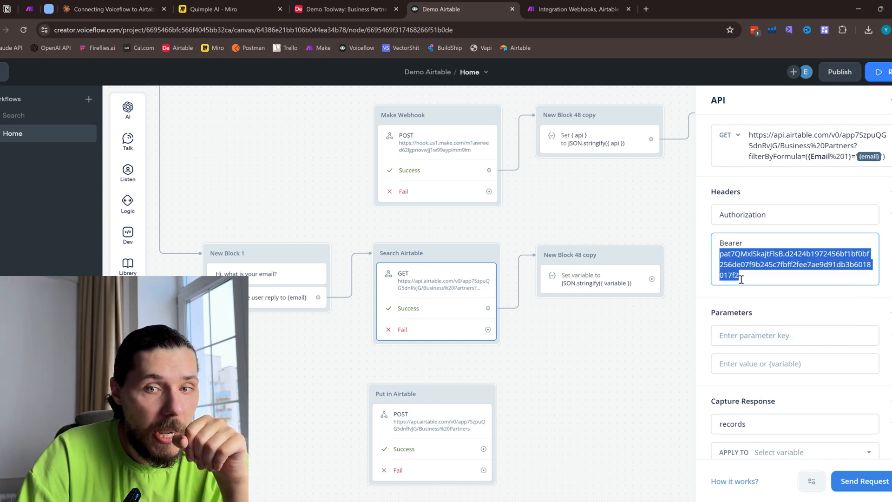
left_click(737, 273)
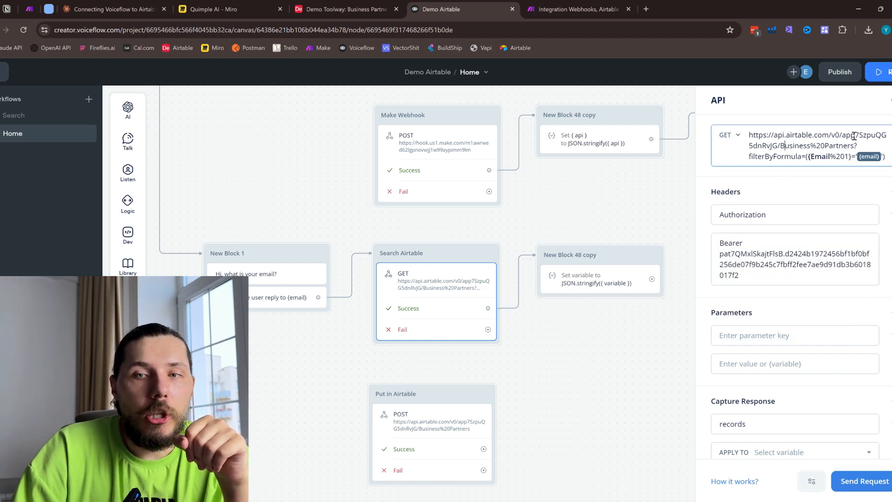
- Locate the base ID in Search Airtable's request URL and find the matching part in the Airtable base's web address
left_click_drag(847, 134, 841, 135)
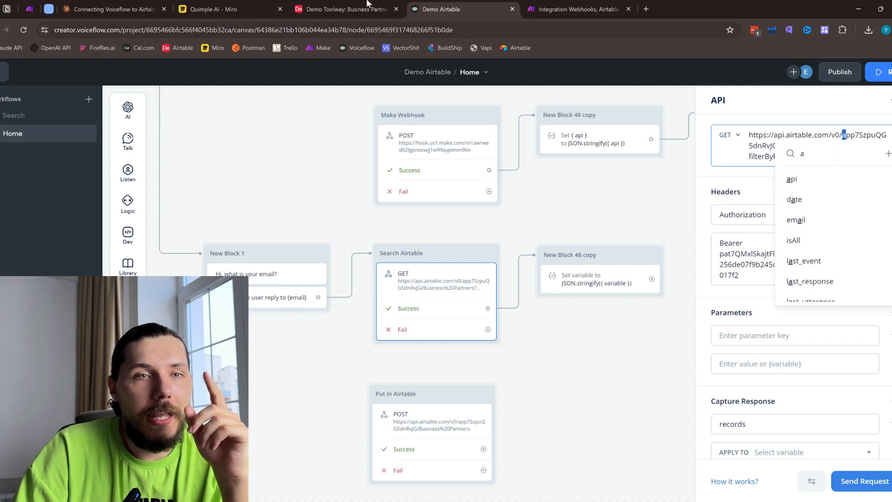
left_click(346, 8)
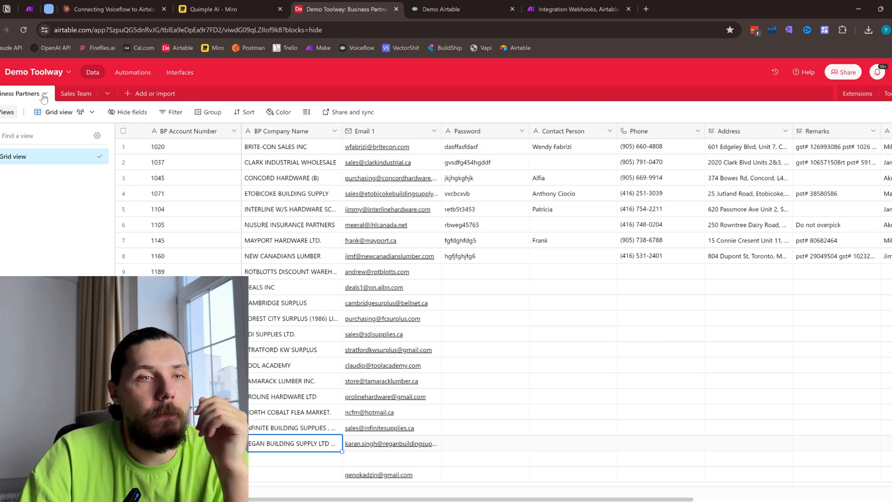
left_click(268, 31)
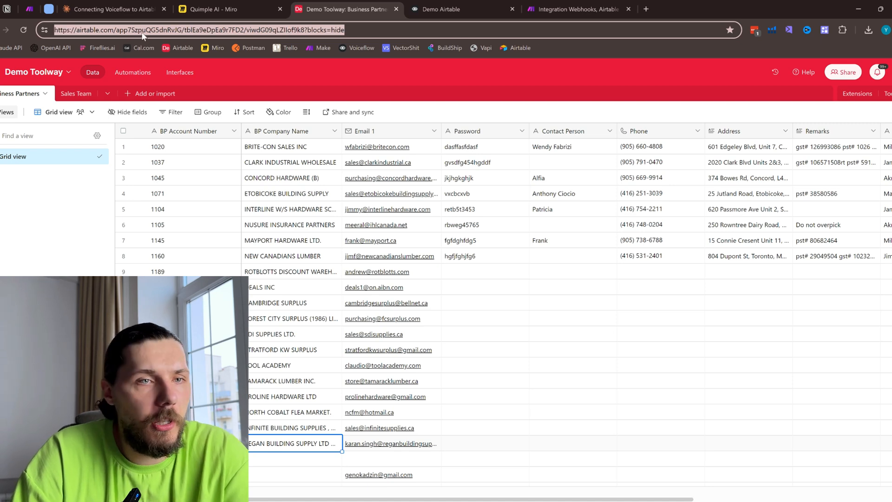
left_click_drag(116, 29, 176, 28)
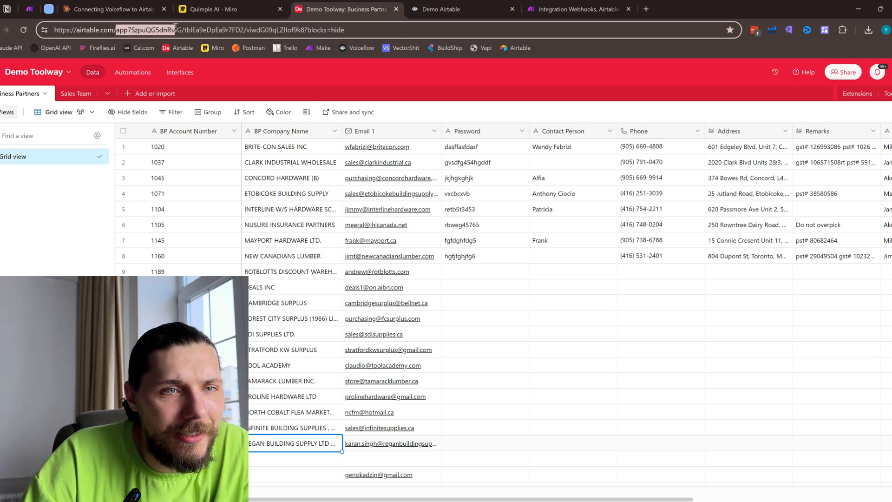
left_click(182, 30)
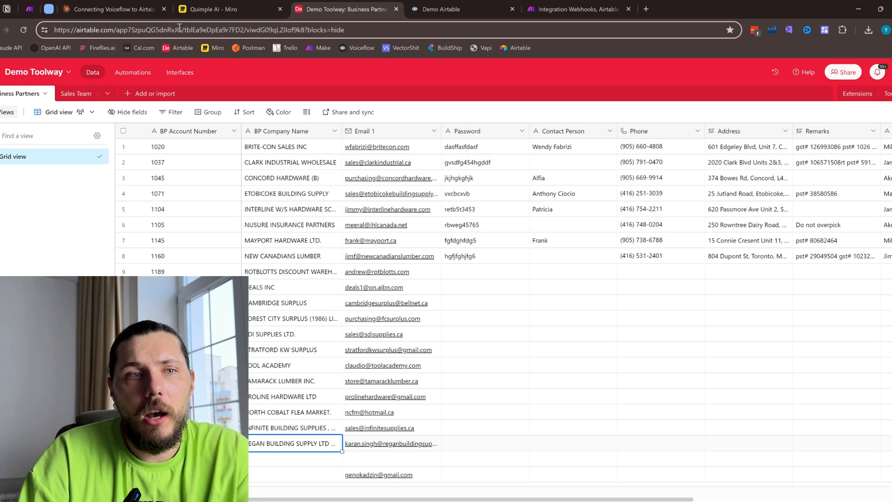
double_click(180, 29)
left_click(114, 9)
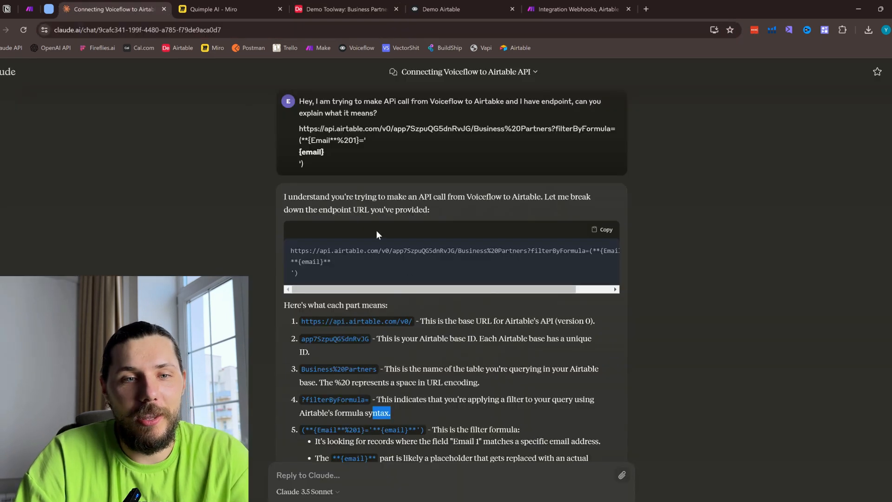
left_click(339, 477)
type("T")
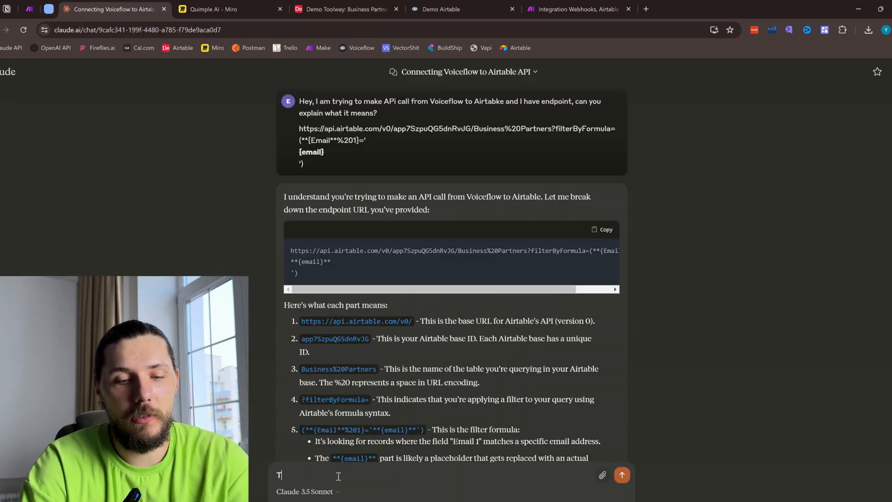
key("BackSpace")
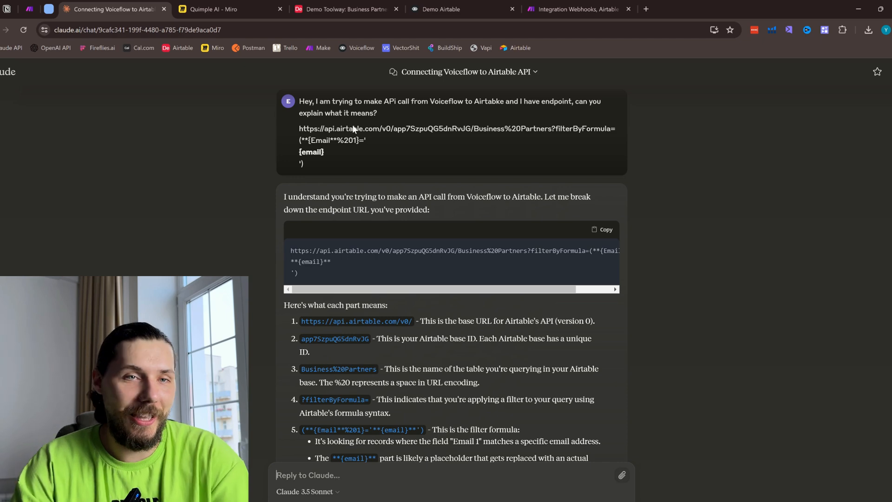
- Examine the Search Airtable request in Voiceflow: its URL with the filterByFormula email part, the Authorization header and the Capture Response section
left_click(347, 9)
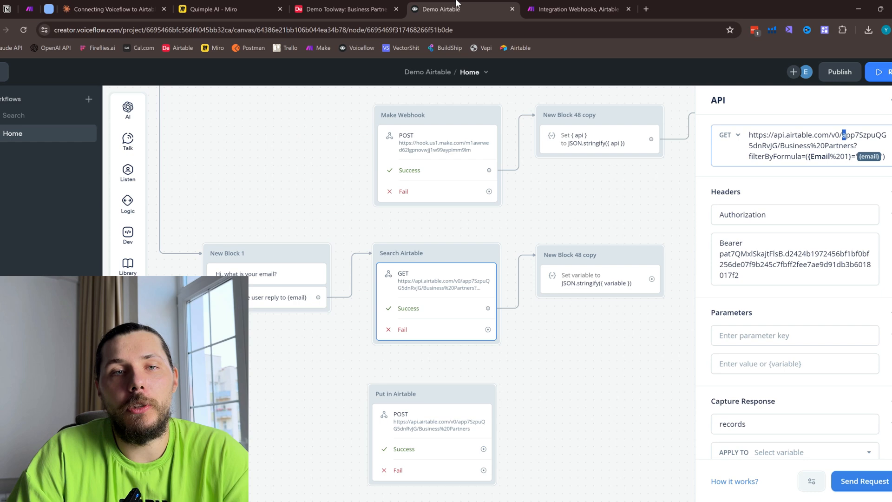
left_click(441, 9)
left_click_drag(755, 134, 762, 145)
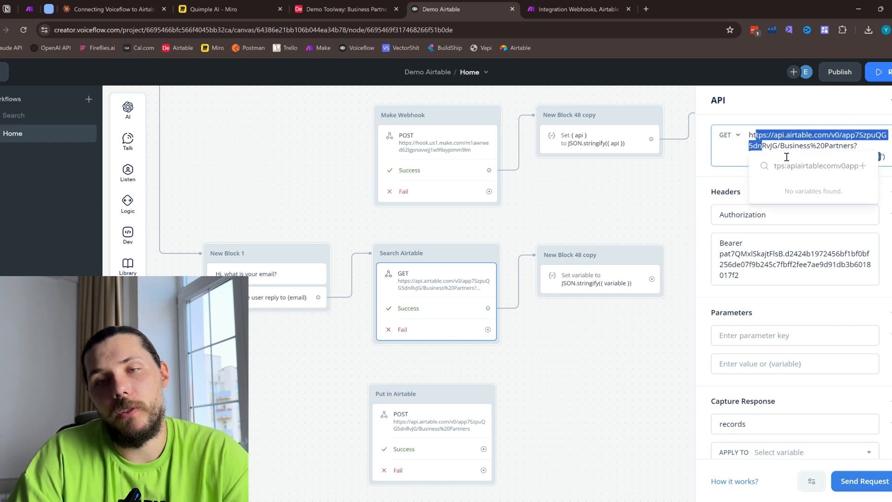
left_click(811, 191)
scroll(791, 307, "down", 1)
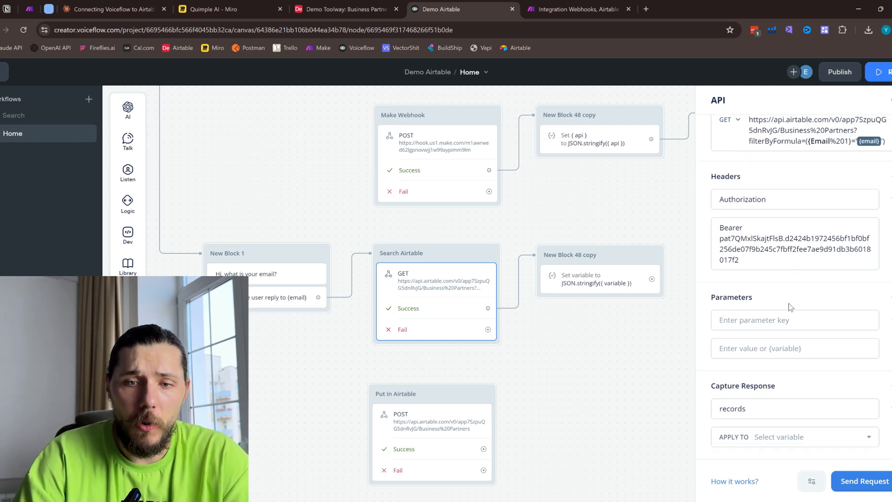
scroll(785, 233, "up", 1)
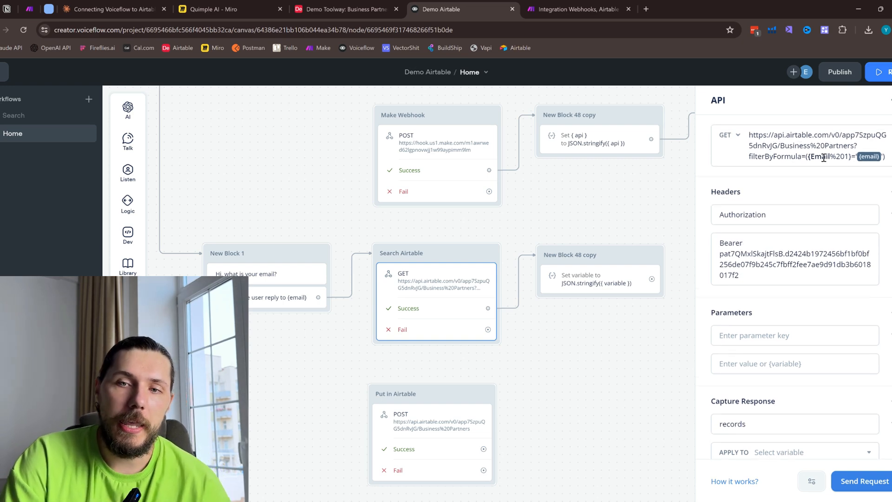
mouse_move(808, 154)
left_mouse_down()
mouse_move(855, 157)
mouse_move(811, 156)
left_mouse_up()
left_click(799, 145)
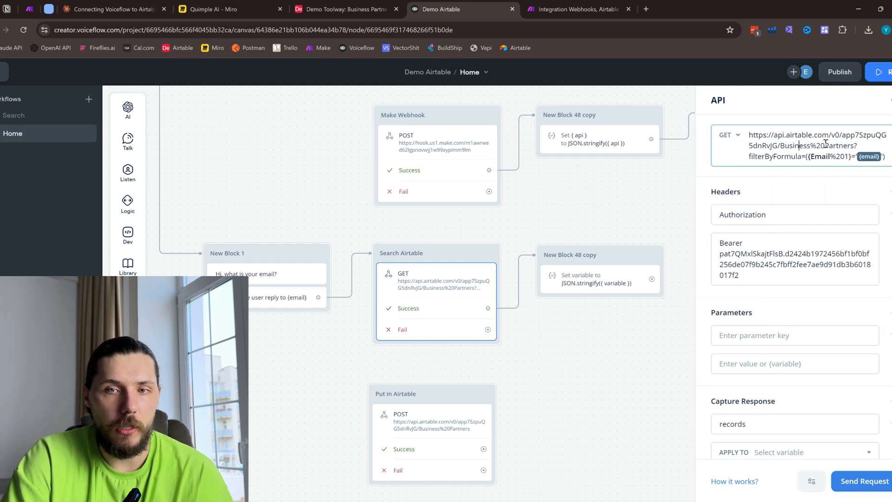
left_click(739, 242)
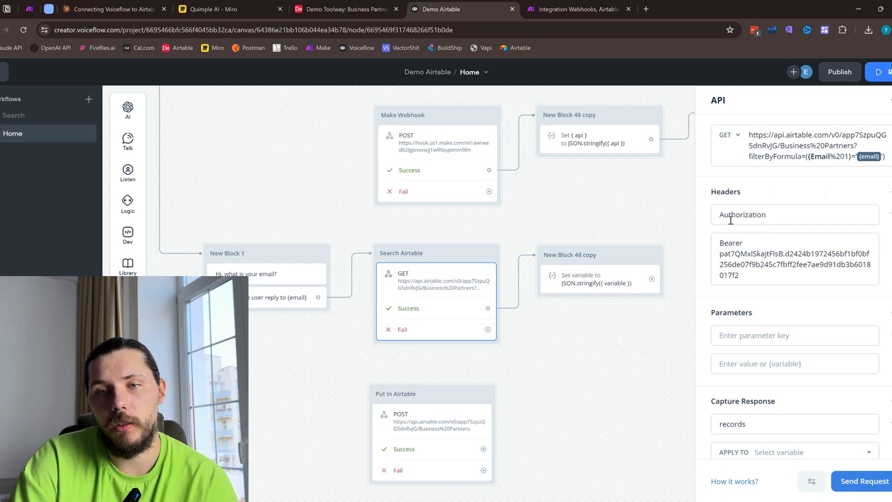
scroll(734, 259, "down", 1)
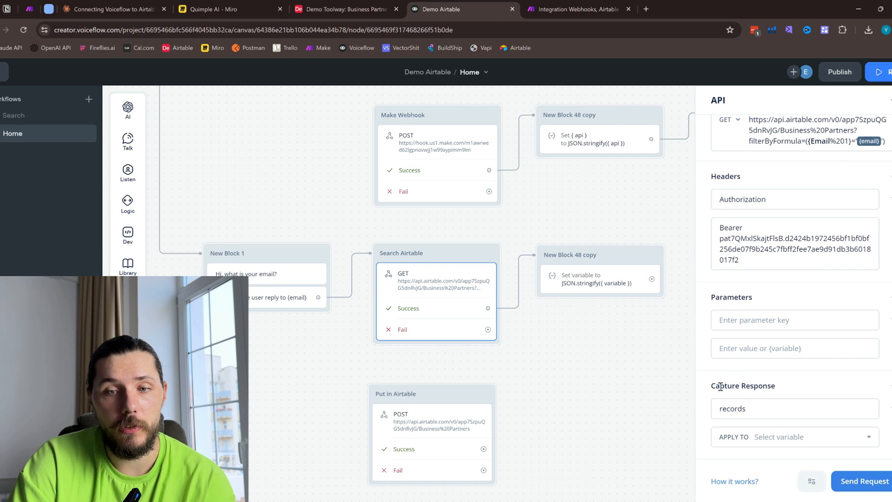
left_click_drag(720, 387, 745, 386)
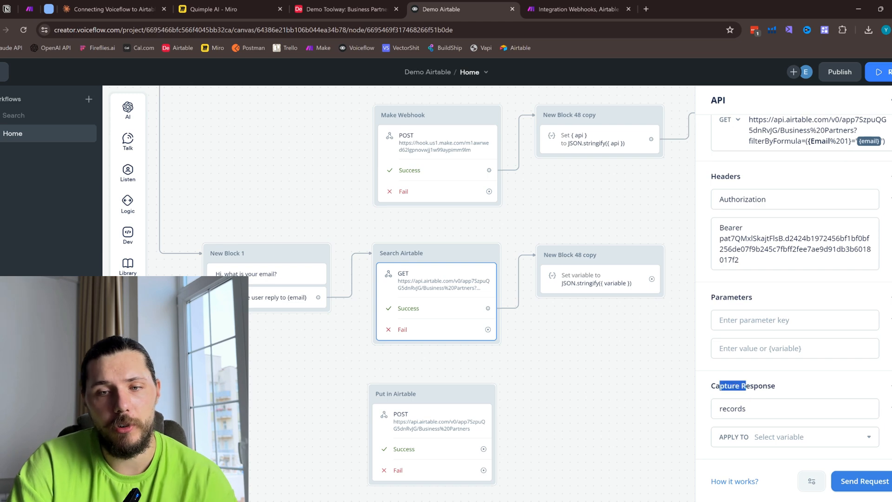
- Send a test of the Search Airtable request using the email copied from the NUSURE INSURANCE PARTNERS row in Airtable
left_click(863, 480)
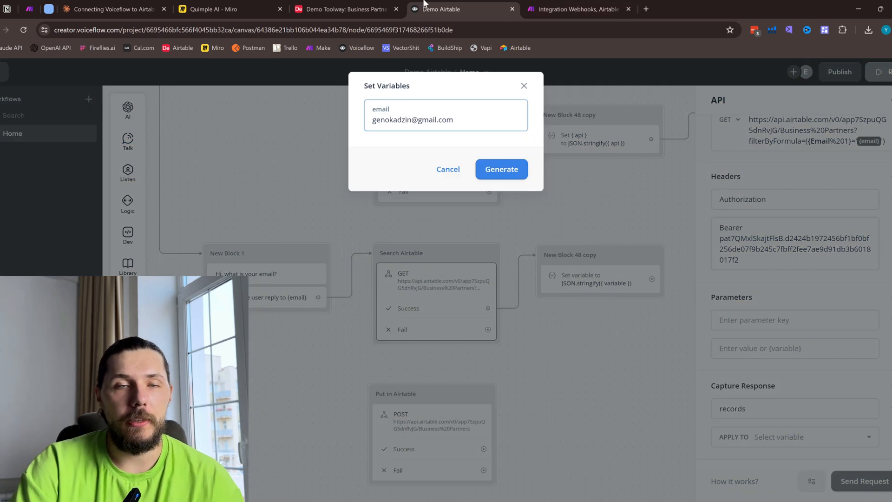
left_click(346, 9)
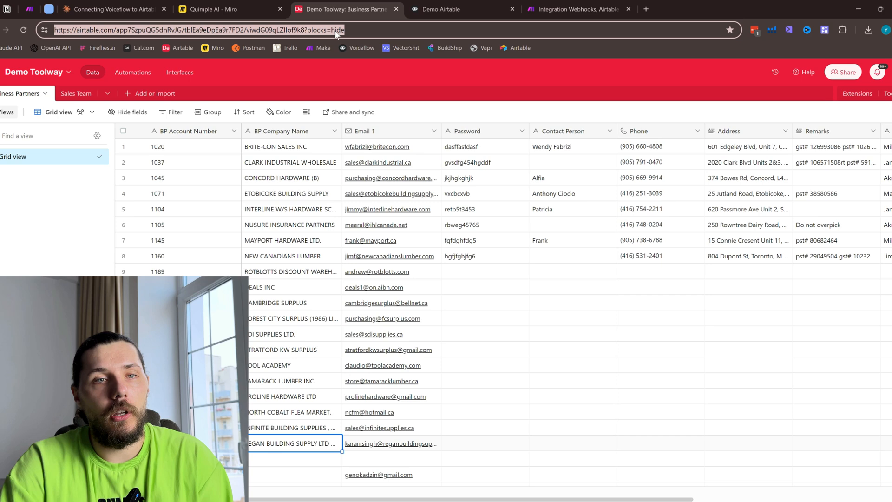
left_click(436, 228)
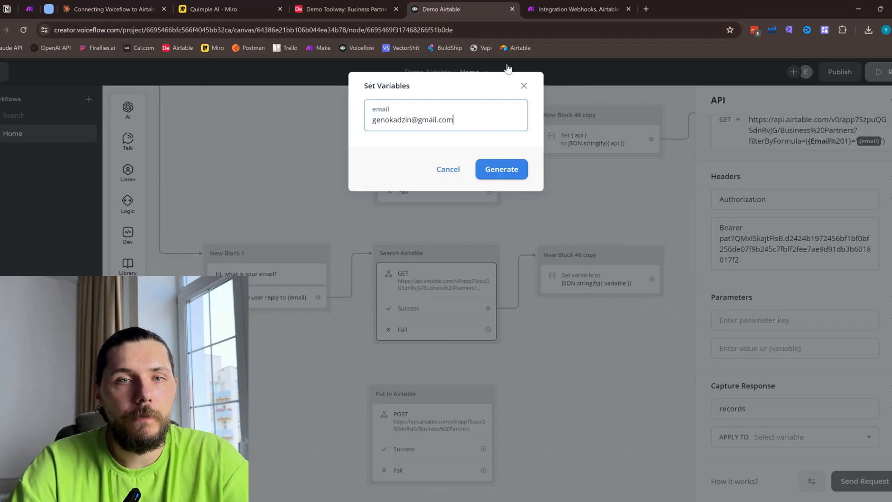
left_click(444, 9)
triple_click(420, 120)
key("ctrl+v")
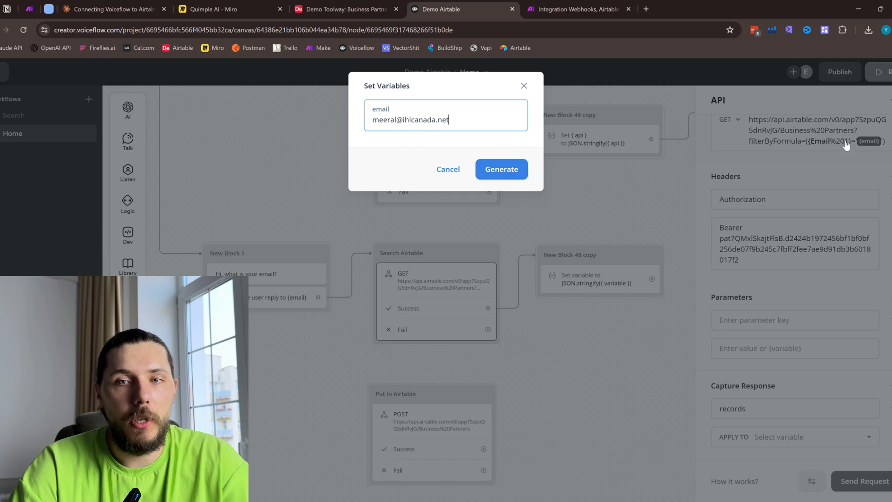
left_click(503, 177)
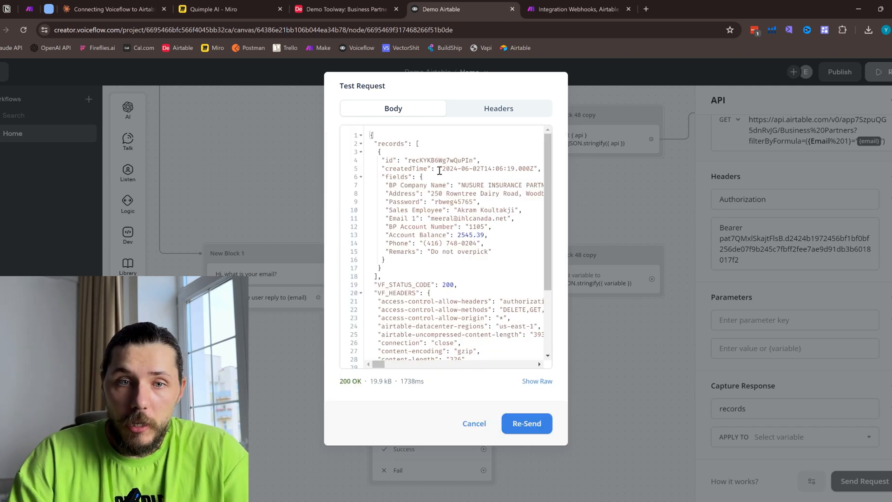
- Compare the returned record's fields with the NUSURE INSURANCE PARTNERS row in Airtable, and locate the records key in the response body
left_click_drag(463, 186, 491, 187)
left_click(346, 9)
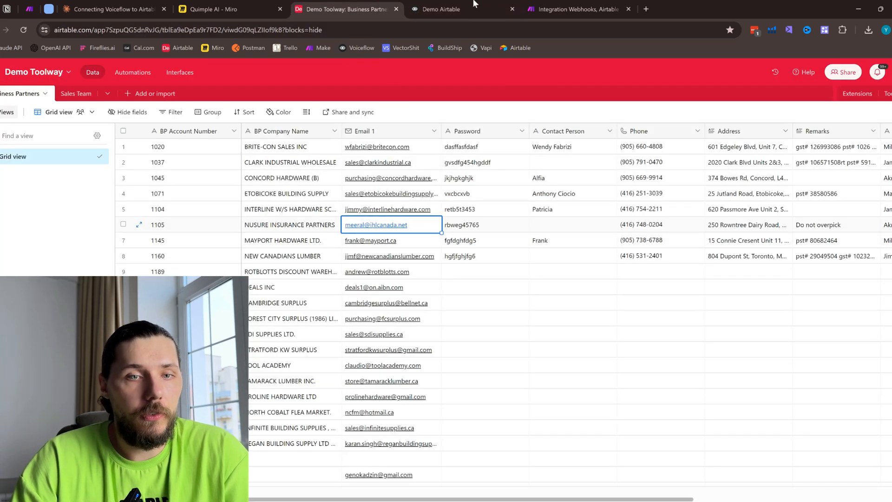
key("Right")
key("Right")
key("Right")
key("Right")
key("Right")
key("Right")
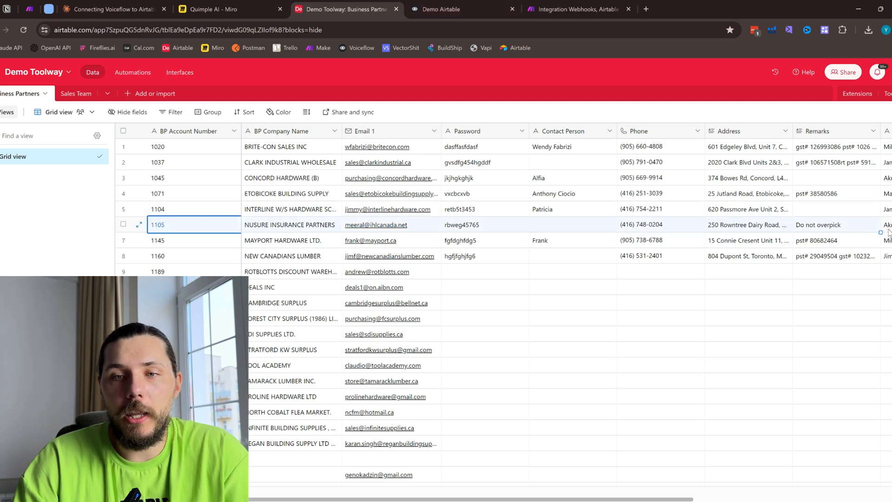
left_click(459, 7)
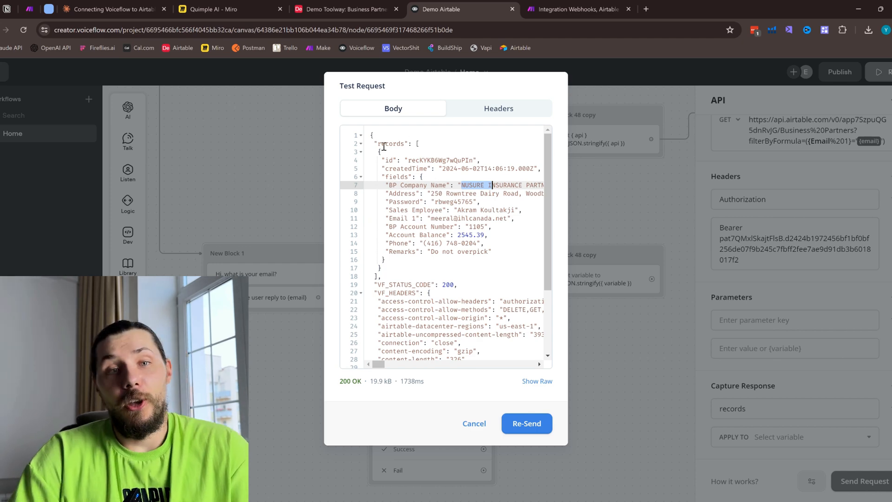
left_click_drag(378, 144, 404, 144)
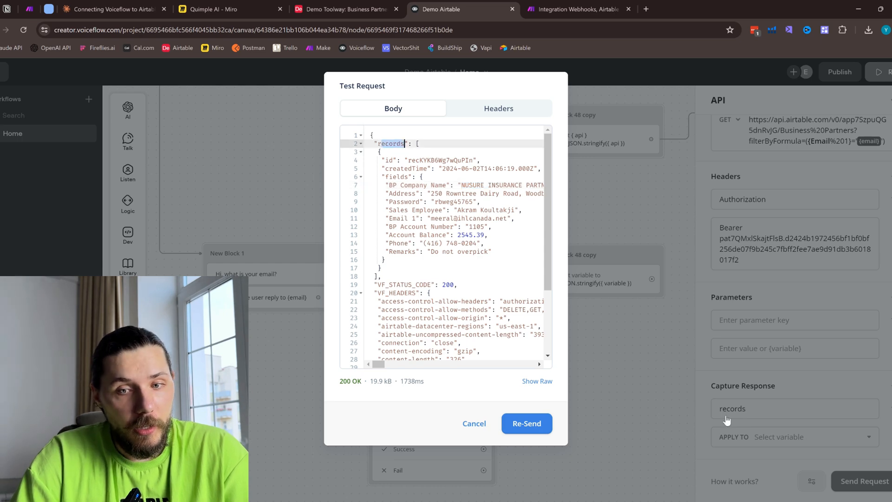
- Close the test result and apply Search Airtable's captured records response to the {api} variable
left_click(723, 303)
left_click(789, 437)
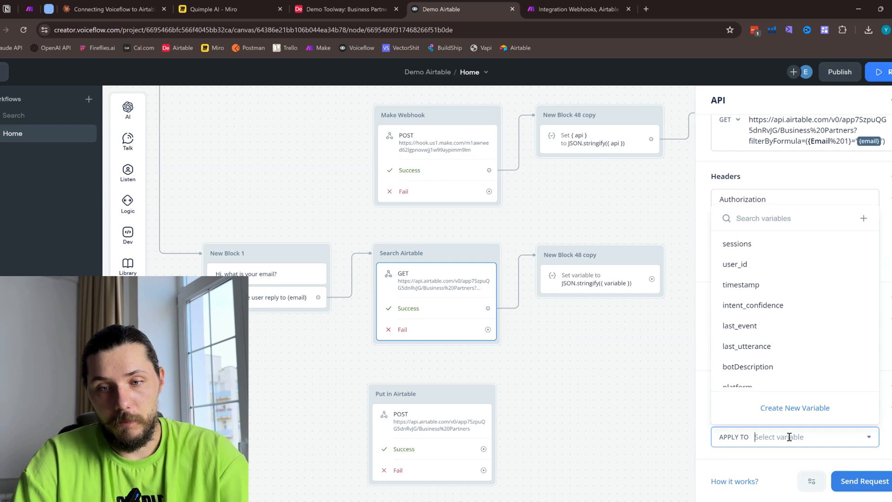
type("api")
left_click(725, 384)
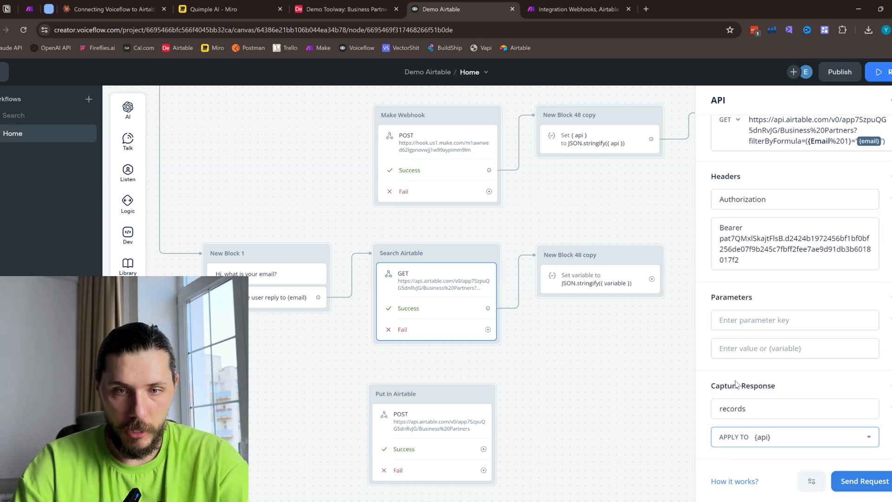
left_click(601, 345)
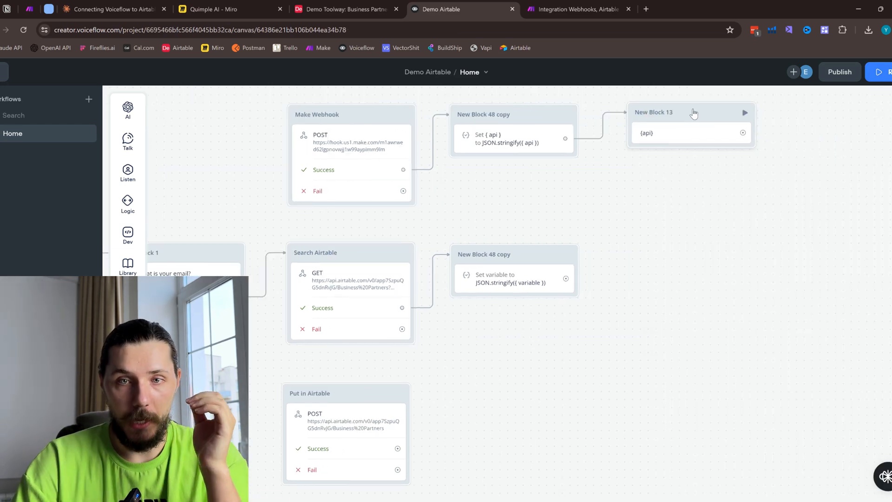
- Duplicate the {api} text block, place the copy beside the lower JSON.stringify block, and connect that block to it
right_click(674, 137)
left_click(720, 254)
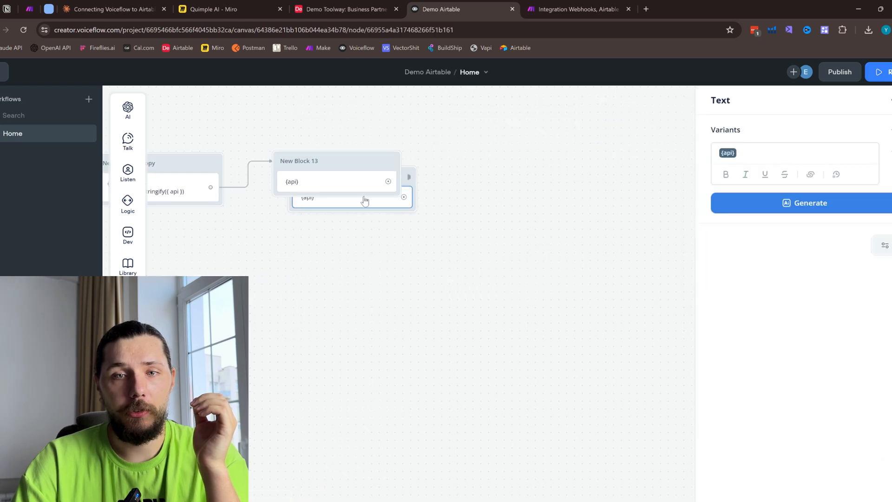
left_click_drag(593, 165, 580, 306)
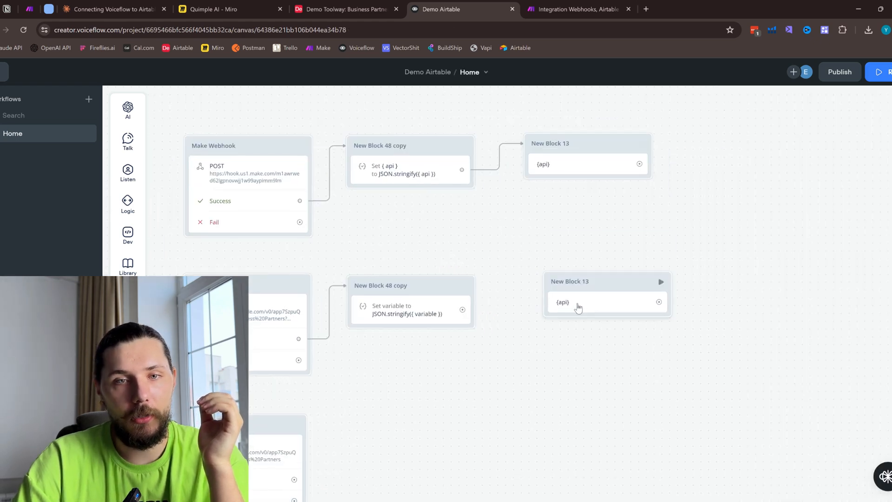
left_click_drag(463, 309, 547, 299)
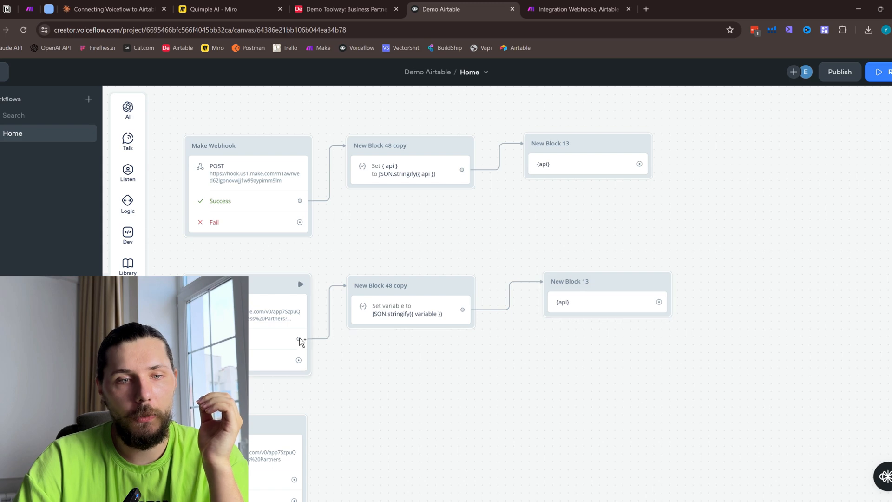
- Connect Search Airtable's Success path to the upper block that stringifies {api}, and delete the two lower blocks it replaces
left_click_drag(299, 339, 376, 144)
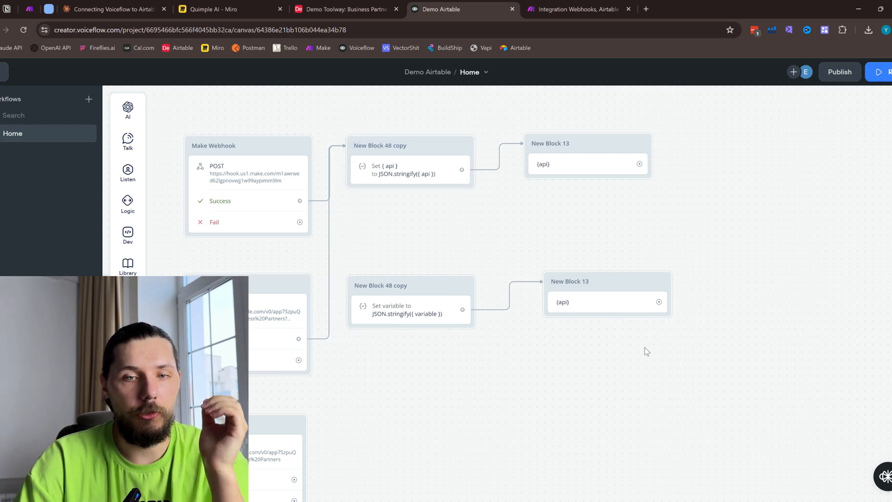
left_click_drag(647, 388, 396, 260)
key("Delete")
left_click_drag(389, 229, 543, 236)
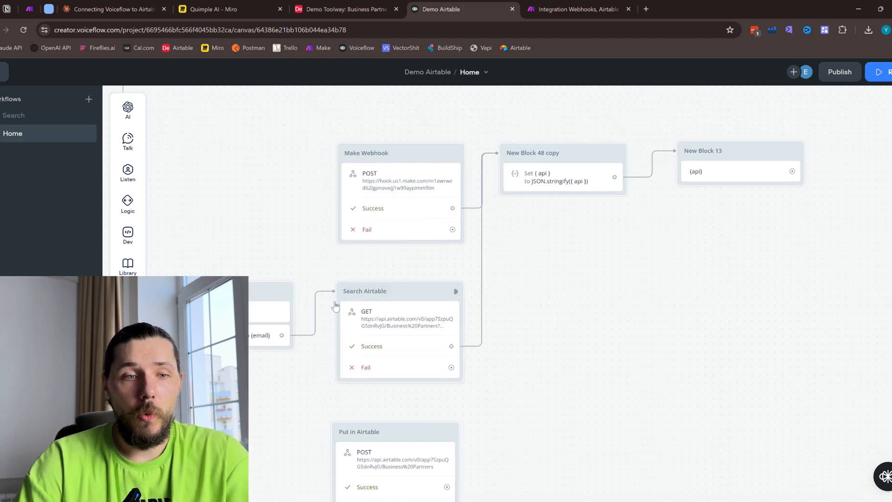
- Run a test of the agent and answer its question with the email copied from the ETOBICOKE BUILDING SUPPLY row in Airtable
left_click(880, 73)
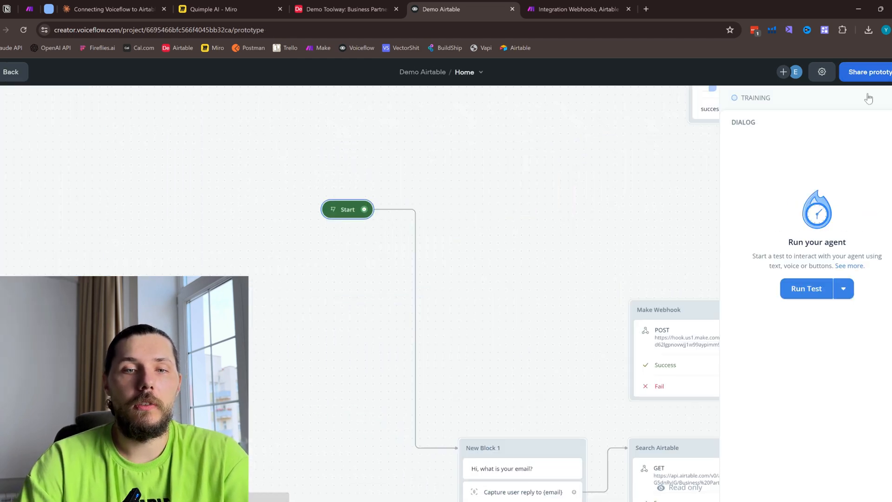
left_click(785, 292)
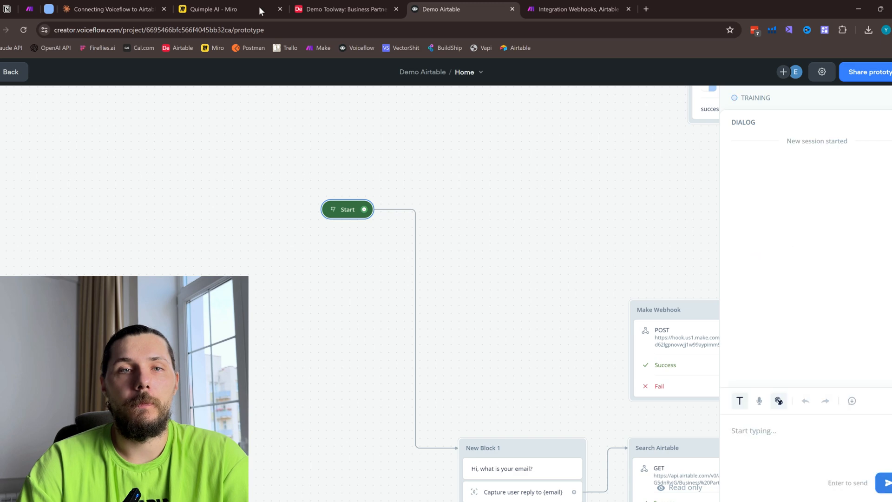
left_click(343, 9)
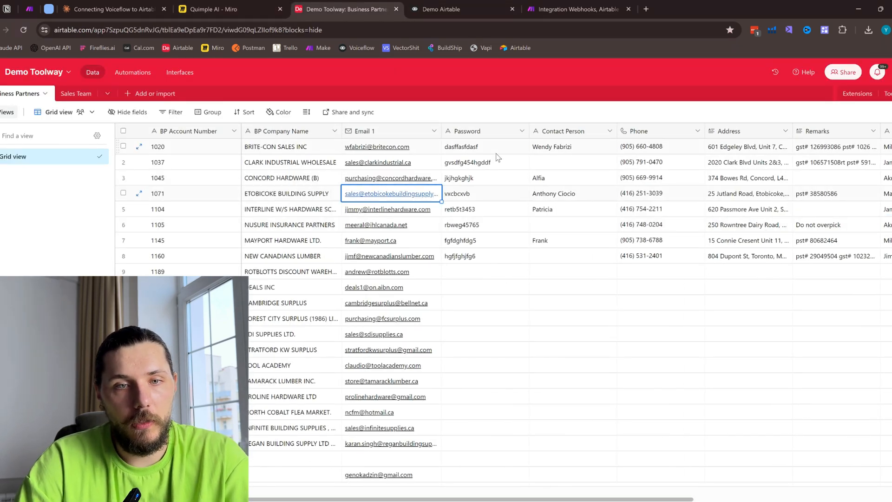
left_click(457, 9)
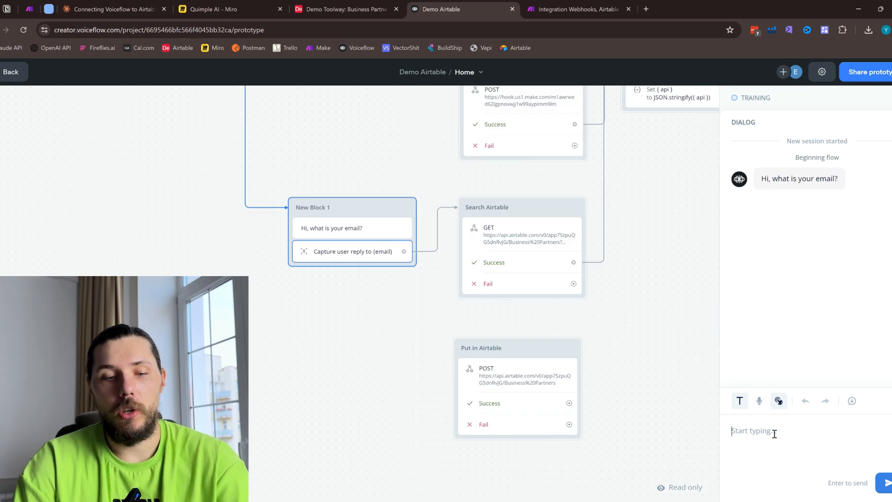
key("ctrl+v")
key("Return")
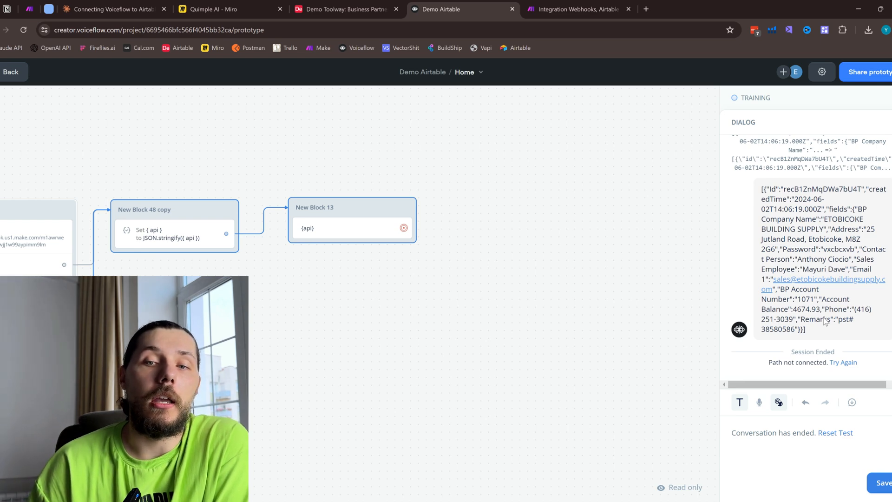
- Leave the prototype test and place a Set AI block near the {api} text block on the canvas
left_click(6, 72)
mouse_move(128, 110)
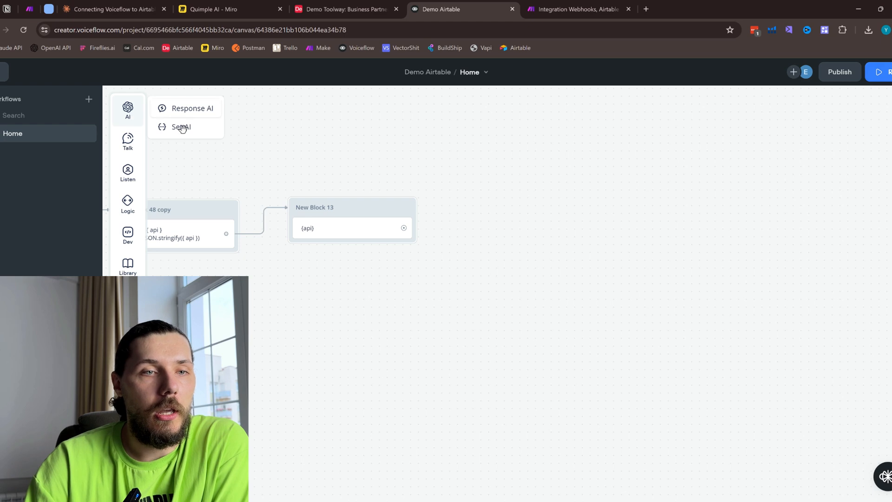
left_click_drag(179, 124, 439, 199)
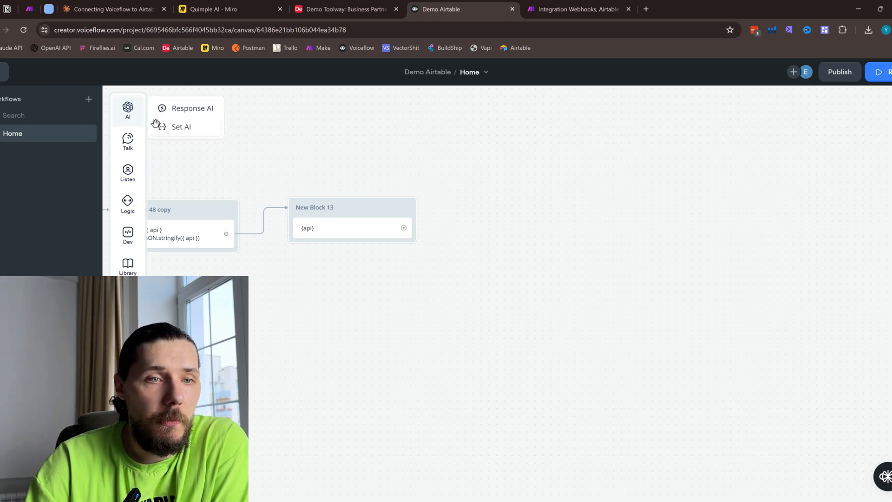
left_click_drag(179, 124, 467, 163)
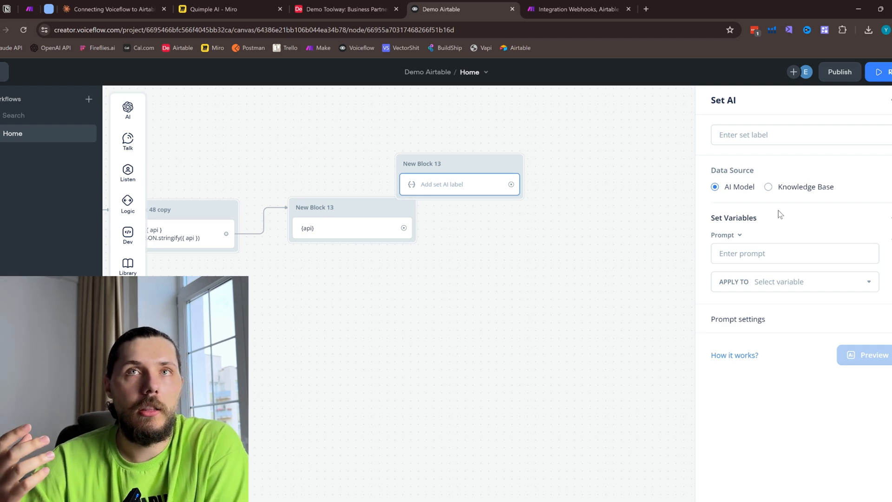
- Check the Business Partners table in Airtable and delete the new Set AI block from the Voiceflow canvas
left_click(346, 9)
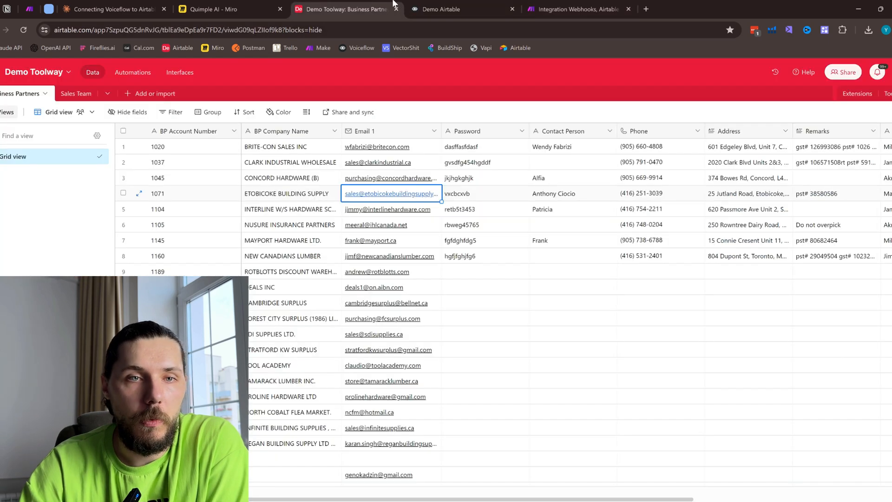
left_click(439, 9)
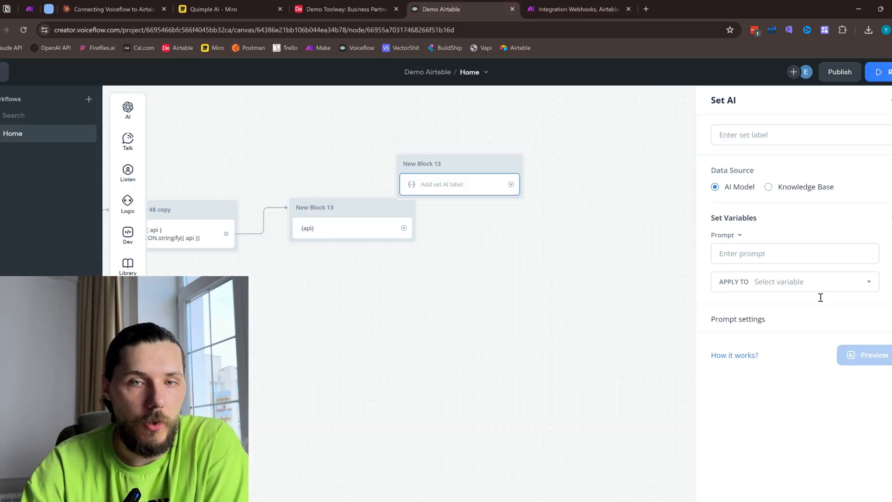
right_click(478, 175)
left_click(519, 344)
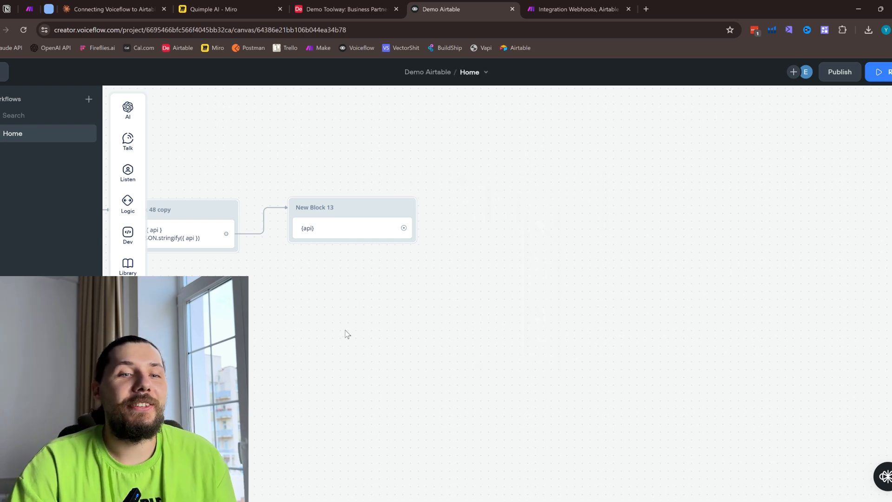
- Add a second, empty variable assignment to the block that stringifies {api}
left_click_drag(346, 334, 521, 329)
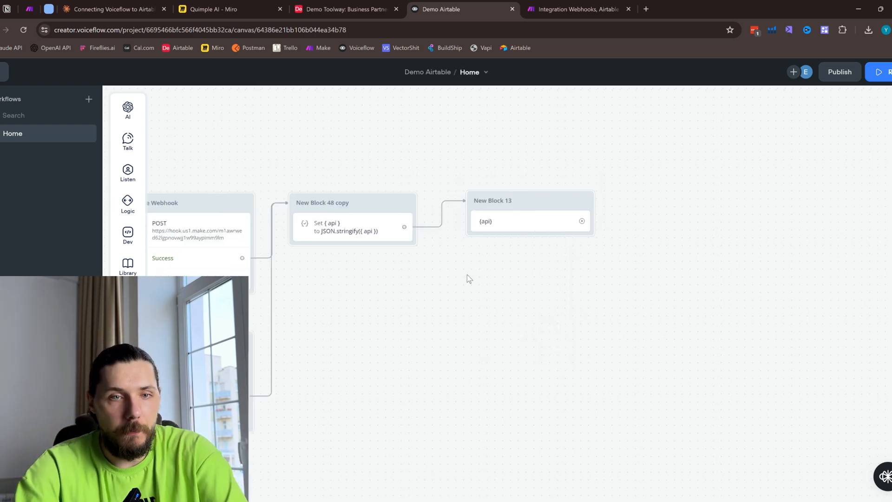
left_click(368, 235)
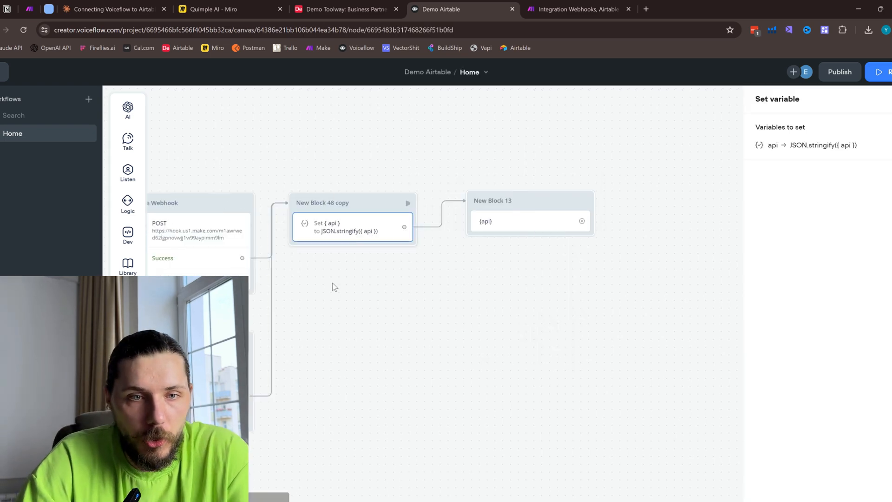
left_click(889, 107)
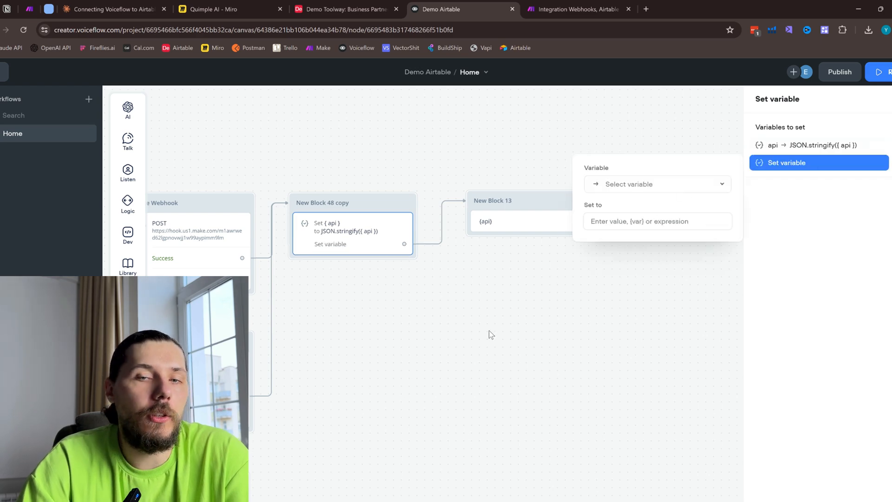
left_click(652, 299)
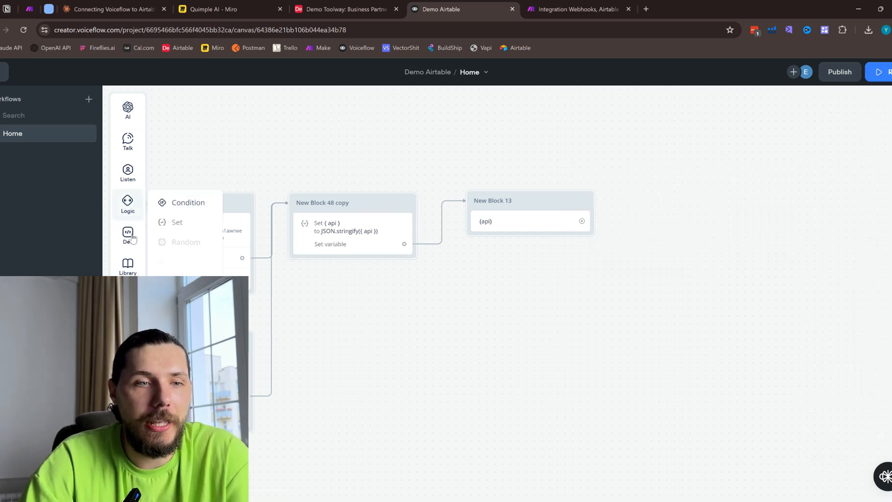
- Place a JavaScript block below the {api} text block and remove the empty assignment from the JSON.stringify block
mouse_move(134, 239)
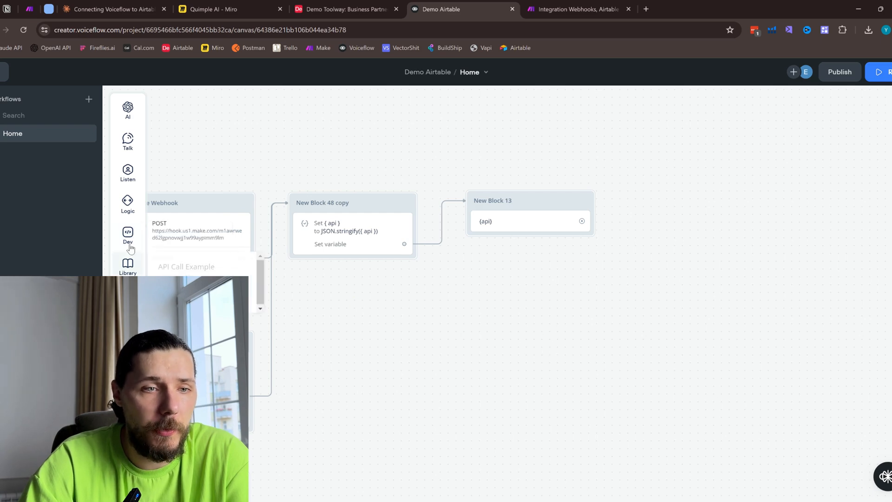
left_click_drag(188, 271, 539, 346)
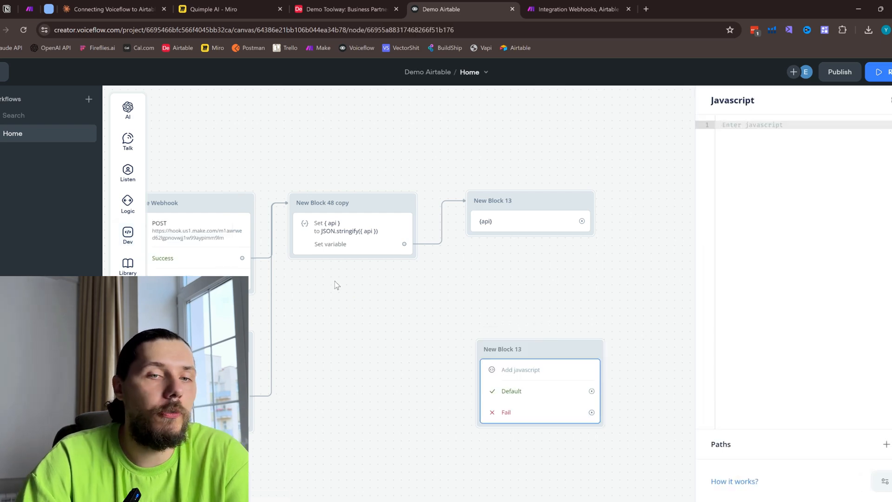
left_click(366, 239)
left_click(889, 163)
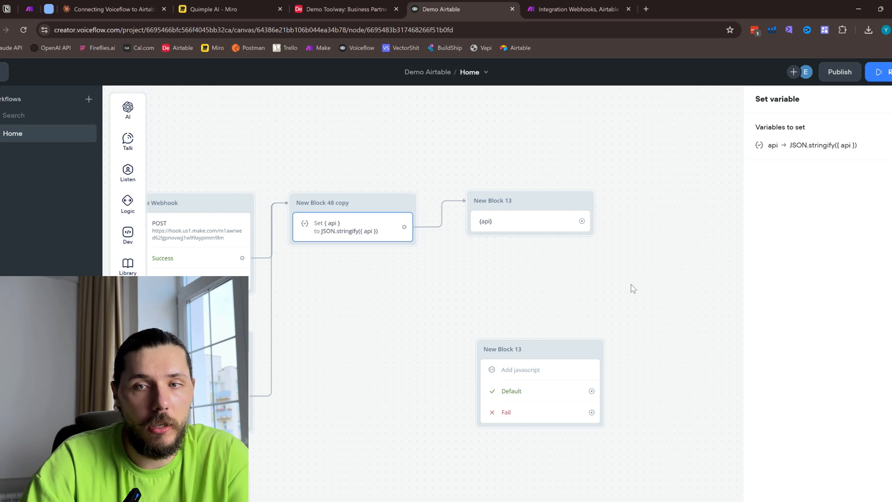
- Delete the empty JavaScript block from the canvas
mouse_move(129, 117)
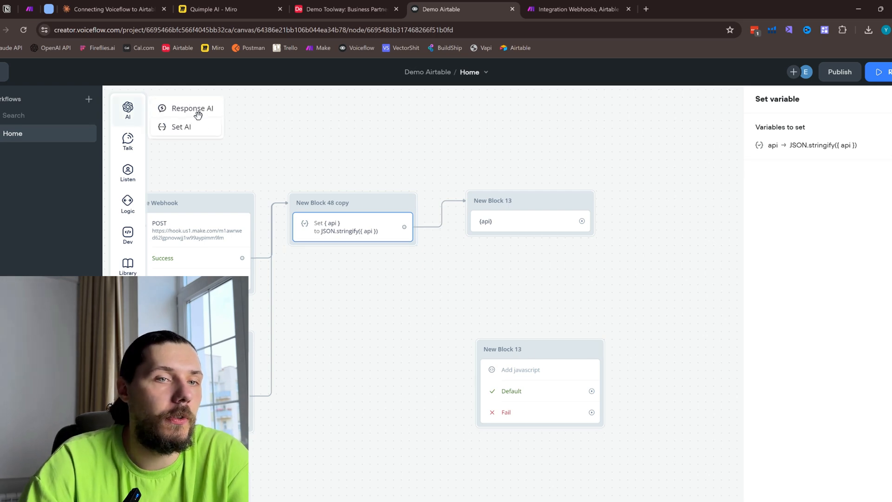
left_click(564, 364)
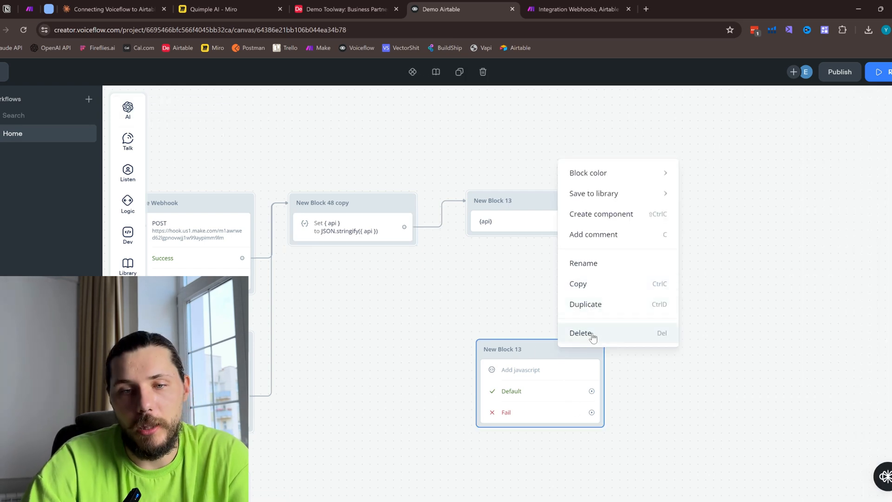
left_click(590, 334)
- Open the Put in Airtable request and examine its raw JSON body
left_click_drag(335, 328, 530, 284)
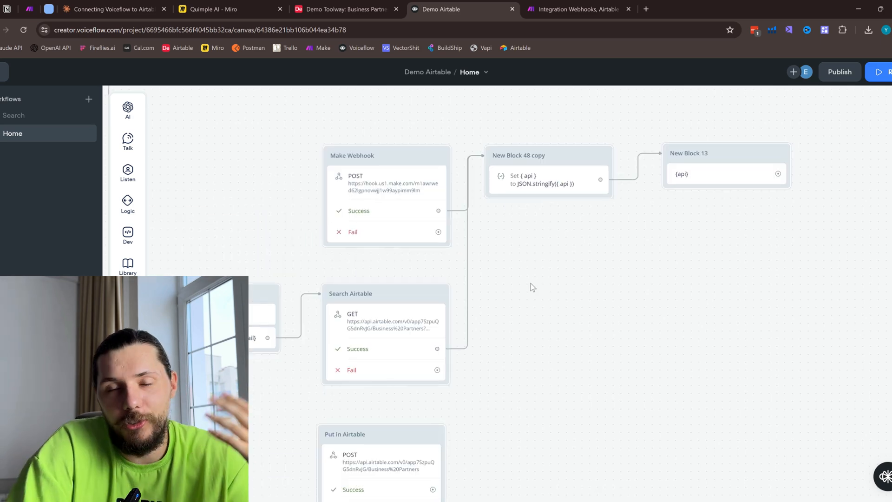
scroll(524, 308, "down", 1)
left_click_drag(531, 338, 583, 230)
left_click_drag(303, 192, 285, 317)
left_click_drag(331, 351, 427, 309)
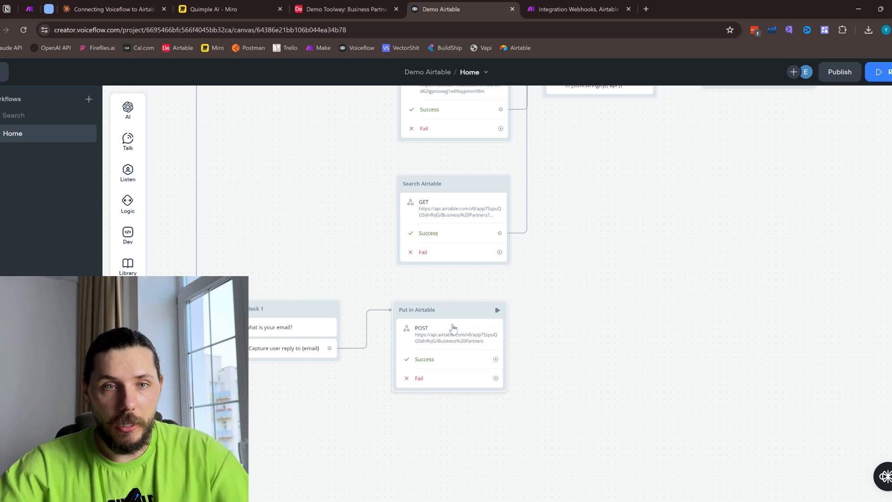
scroll(635, 201, "up", 1)
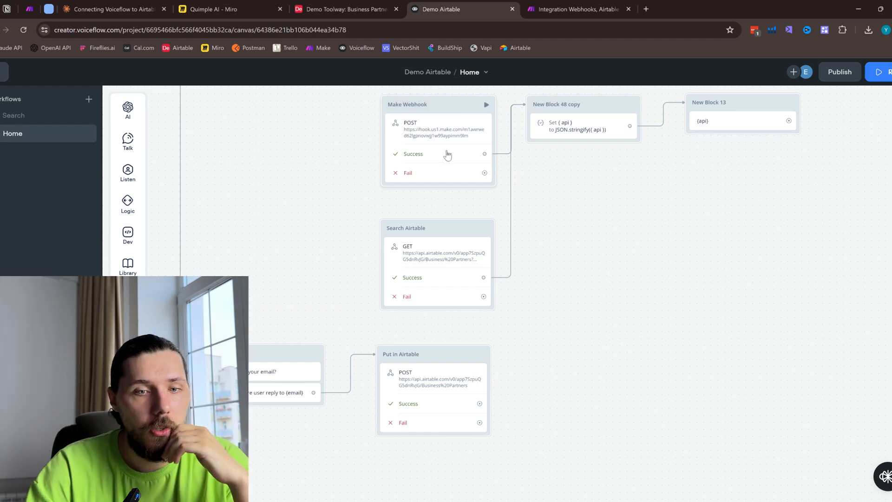
left_click(424, 398)
scroll(809, 324, "down", 3)
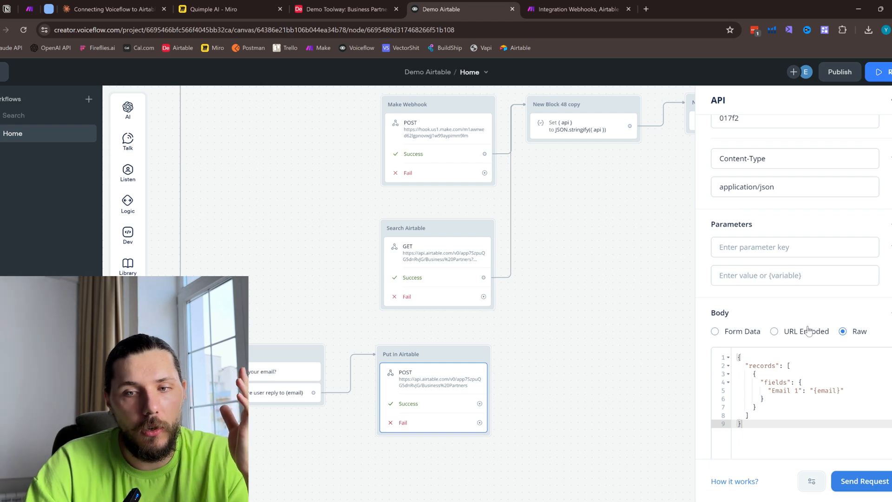
scroll(796, 252, "up", 3)
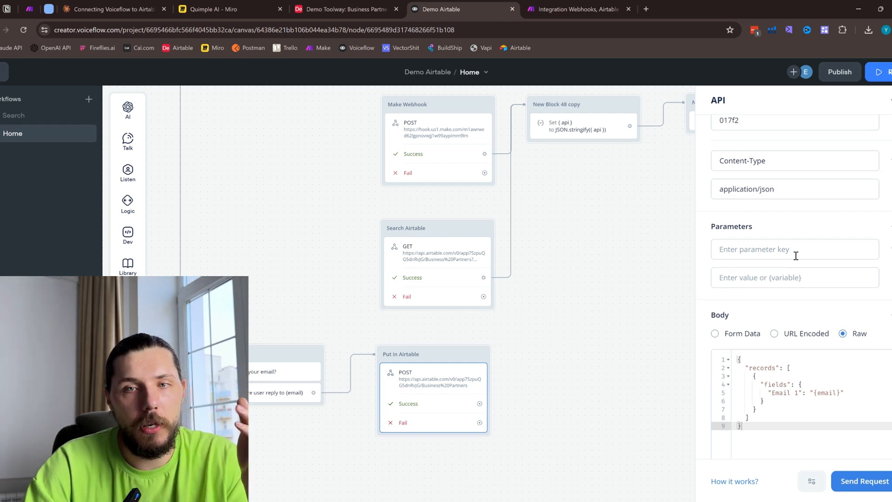
- Compare the Put in Airtable request's URL and its Business%20Partners table name with the table in Airtable
left_click_drag(869, 143, 755, 135)
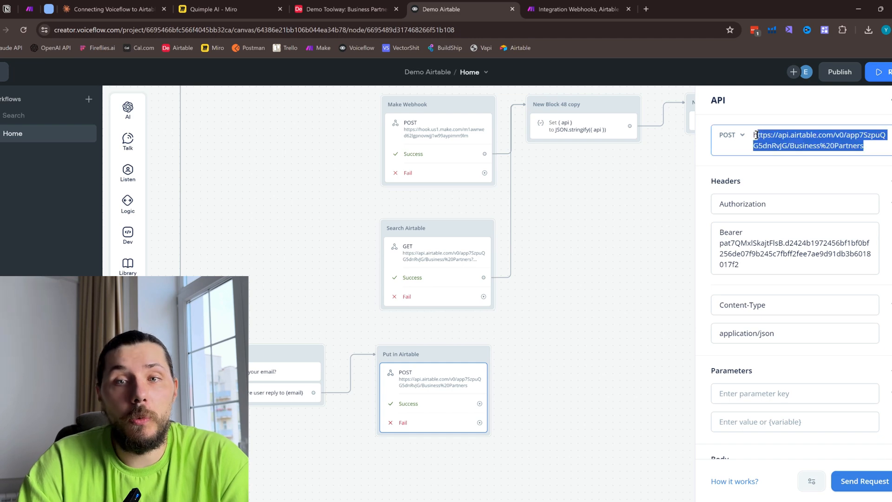
left_click(859, 138)
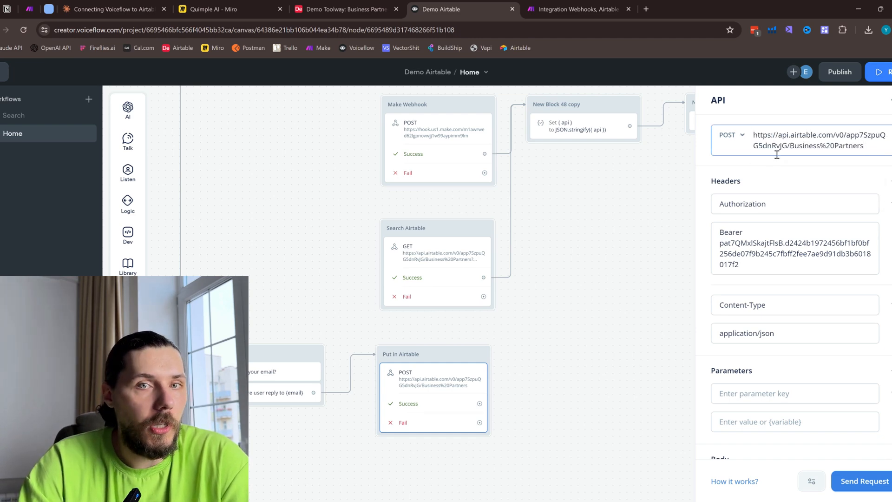
left_click(342, 8)
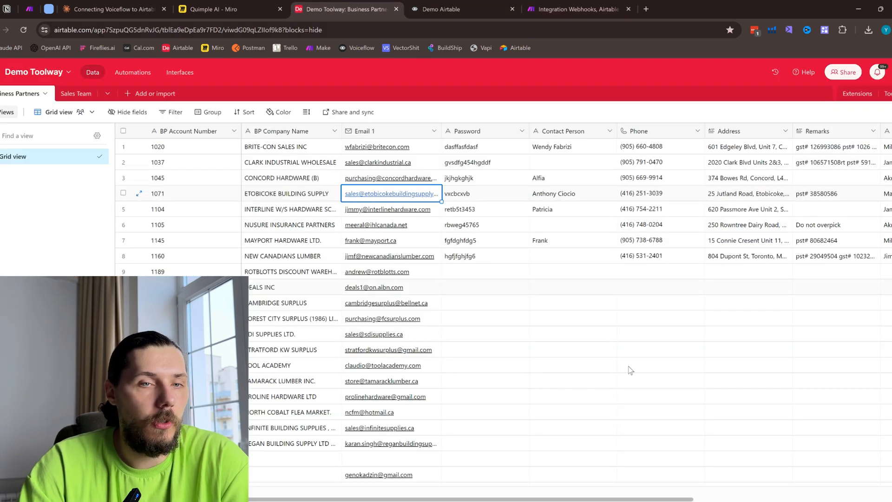
left_click(633, 412)
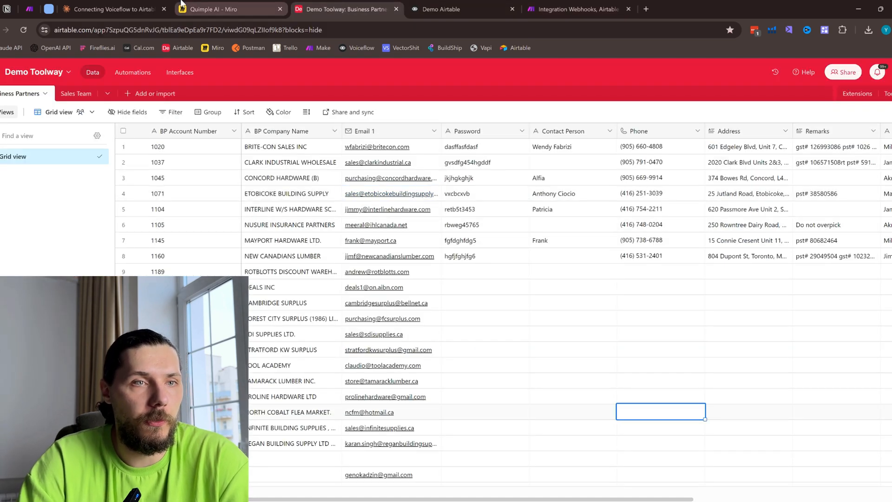
left_click(113, 7)
left_click(576, 8)
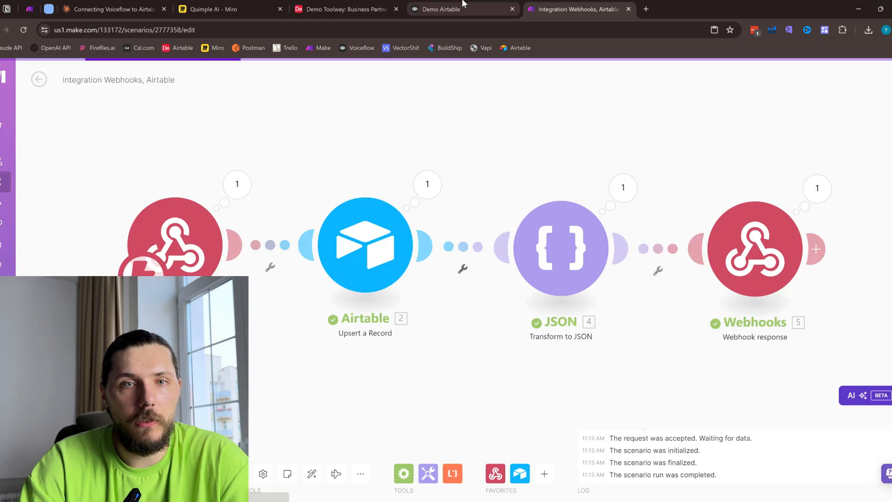
left_click(463, 8)
left_click_drag(807, 145, 863, 146)
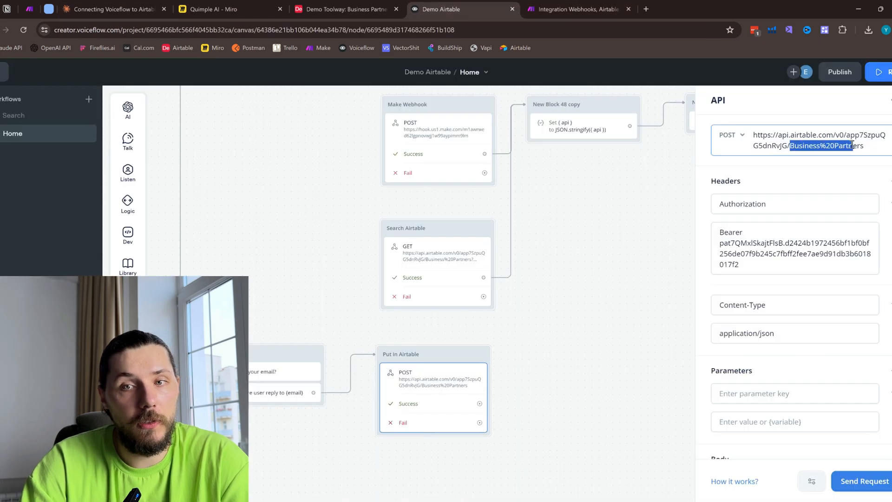
left_click(347, 9)
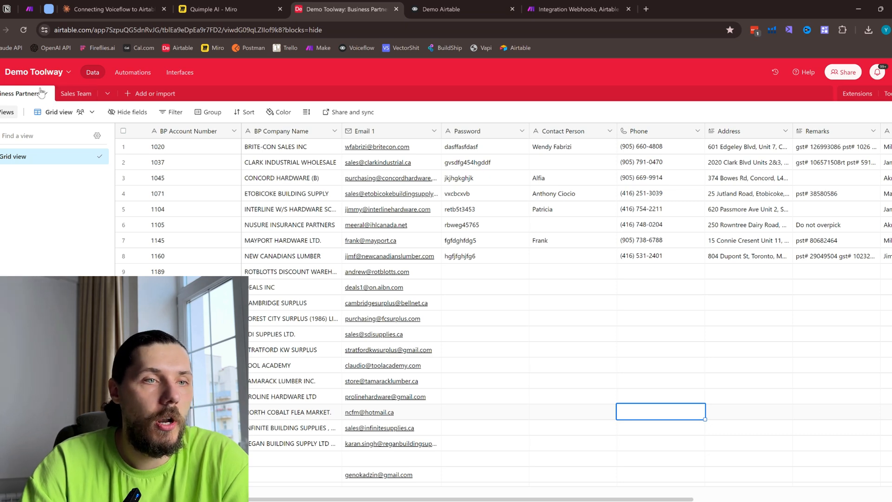
- Return to Voiceflow and review the Put in Airtable request's Authorization and Content-Type headers, parameters and body
left_click(485, 7)
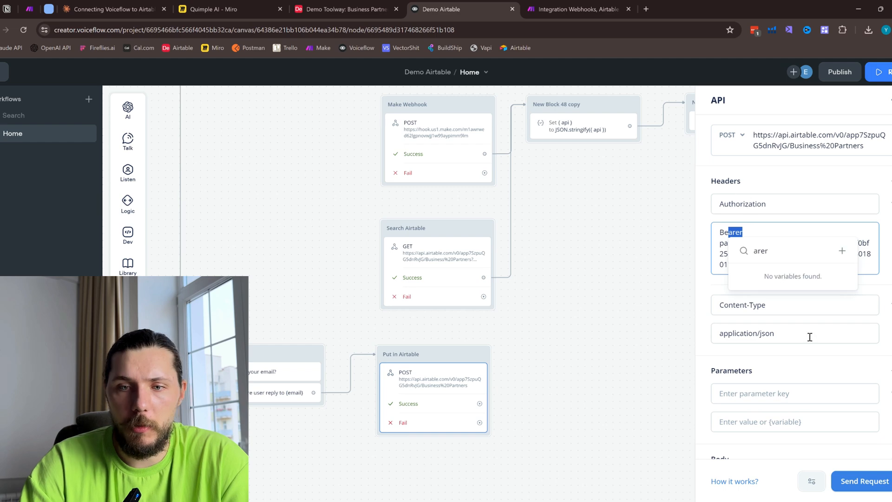
scroll(809, 336, "down", 2)
left_click(747, 208)
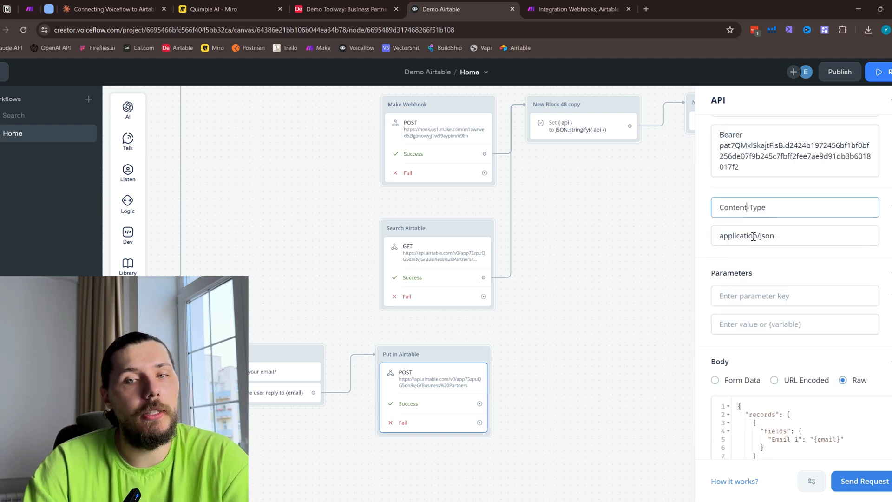
left_click_drag(732, 236, 775, 236)
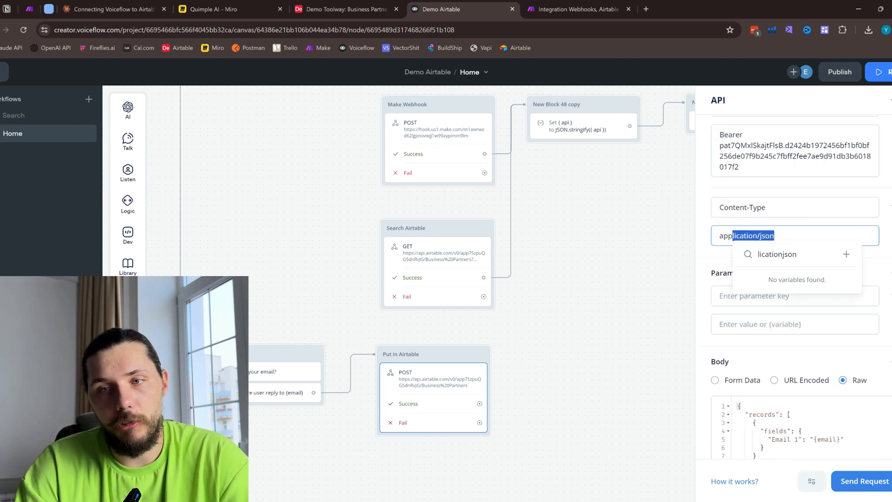
left_click(884, 250)
scroll(800, 278, "up", 2)
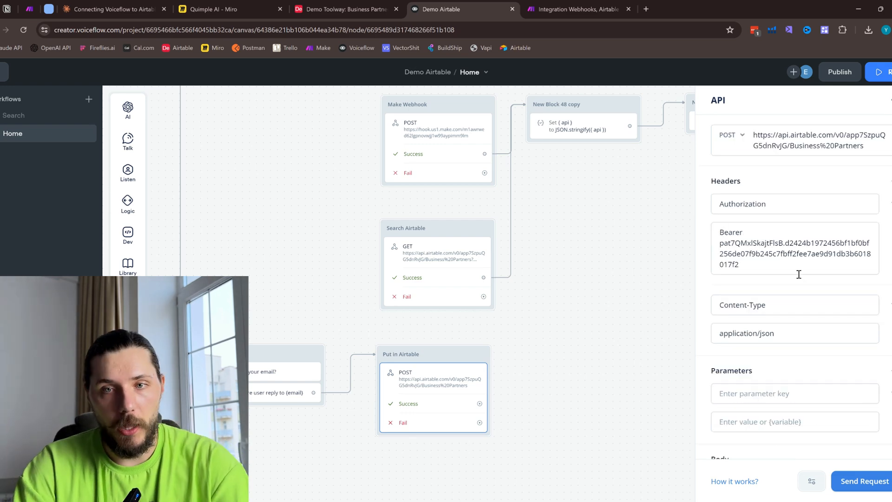
scroll(799, 274, "down", 5)
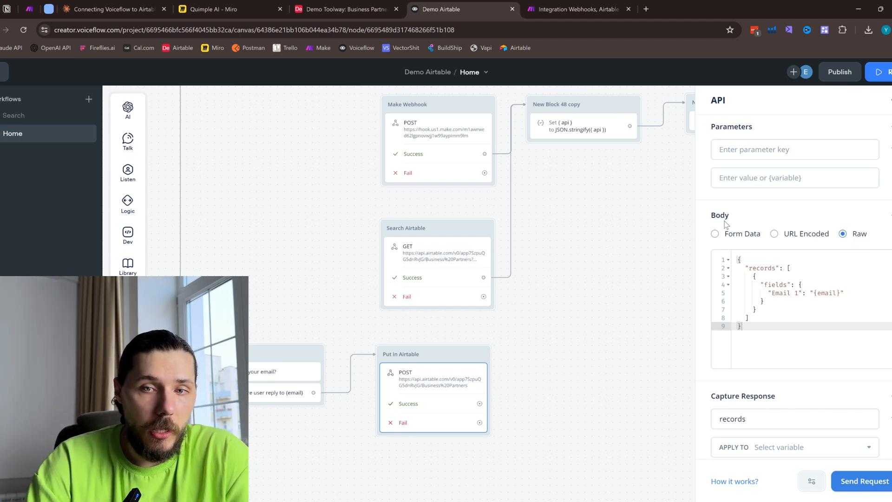
scroll(398, 195, "up", 1)
- Compare the Make Webhook request's body and captured response with those of the Put in Airtable request
left_click(455, 123)
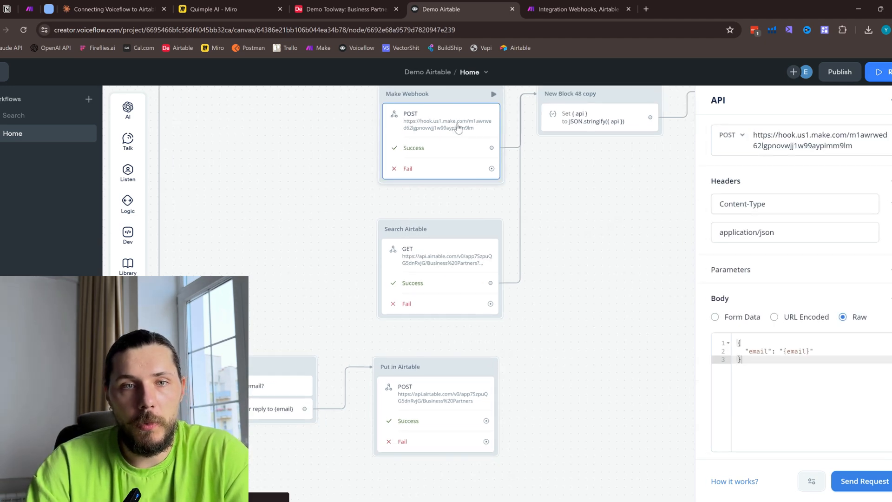
scroll(783, 336, "down", 2)
scroll(783, 337, "down", 1)
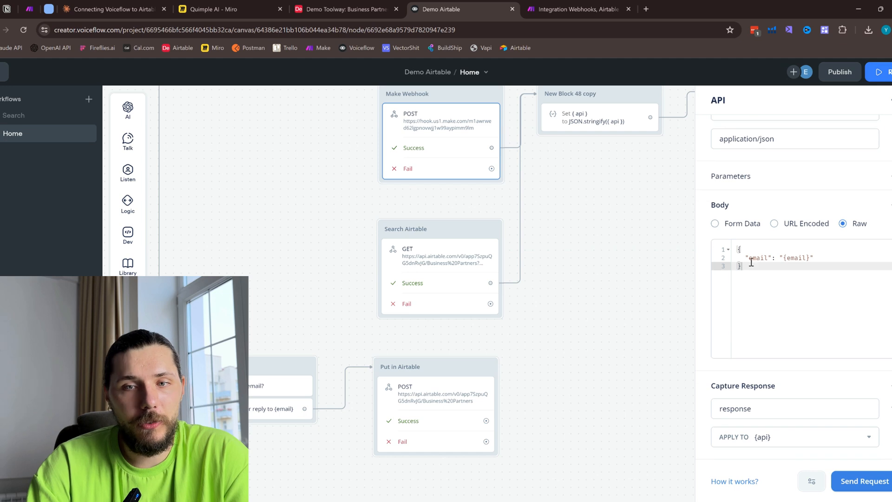
left_click(464, 396)
scroll(766, 319, "down", 5)
left_click(767, 276)
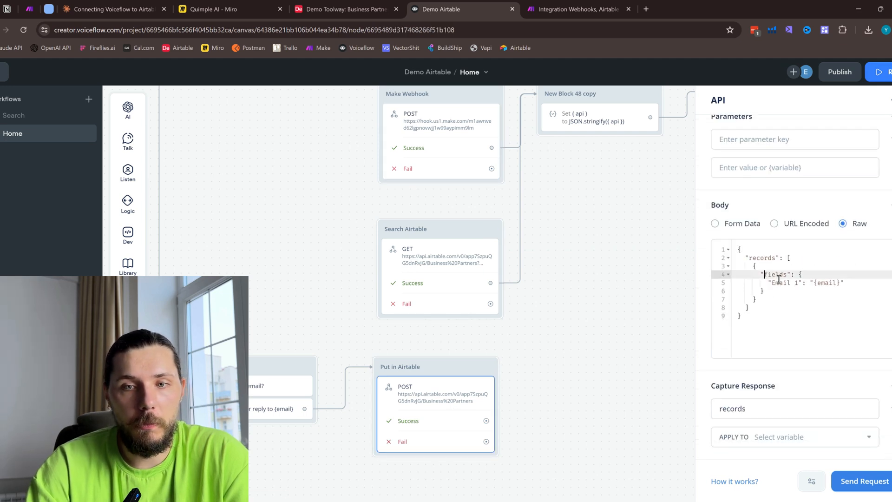
- Examine how the Put in Airtable request's raw JSON body maps the Email 1 field to the {email} variable
left_click_drag(754, 255, 797, 282)
left_click(771, 256)
left_click(790, 307)
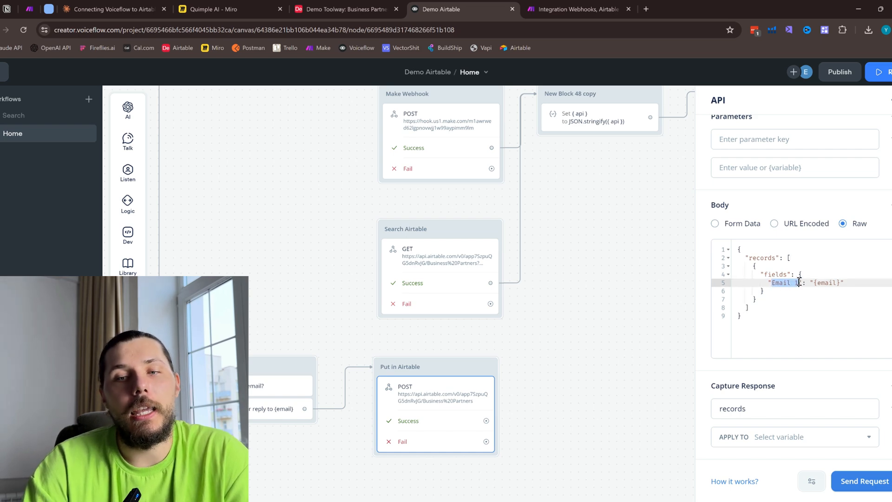
left_click(790, 284)
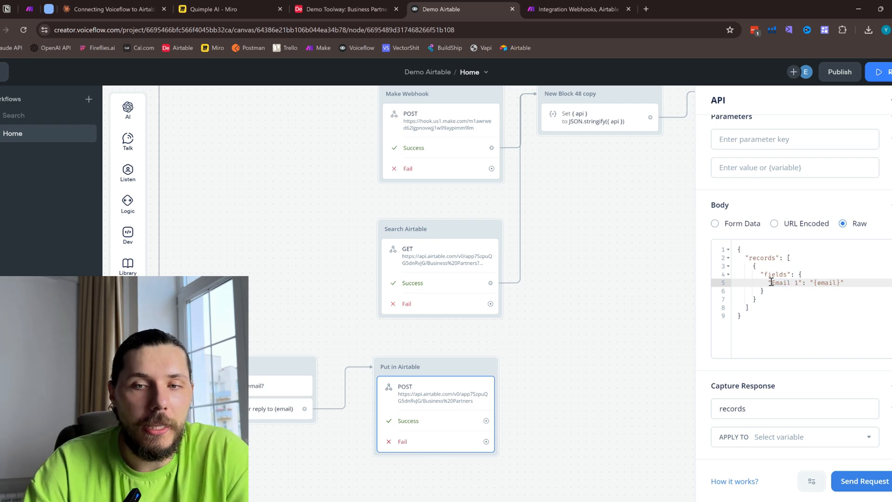
left_click(353, 9)
left_click(451, 9)
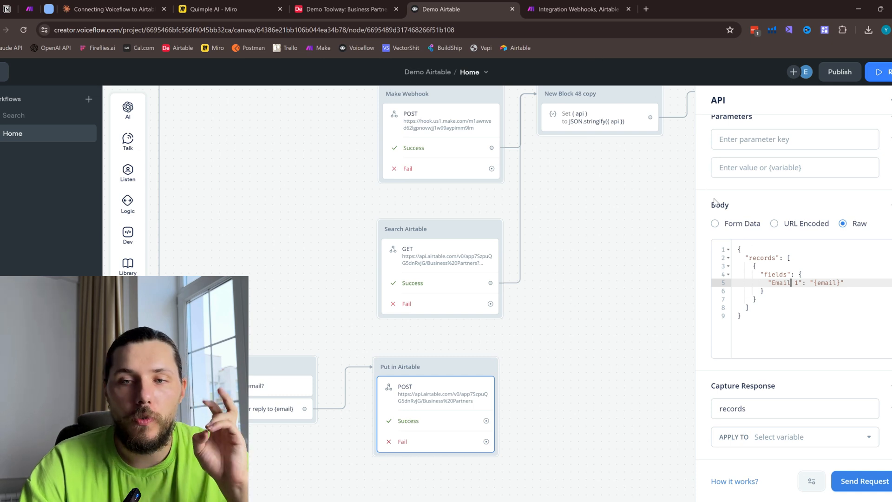
left_click_drag(815, 283, 842, 282)
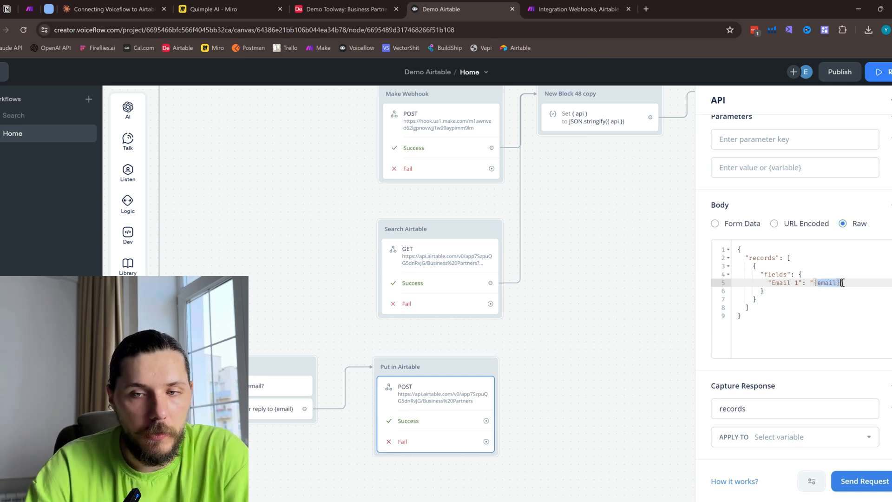
left_click(594, 259)
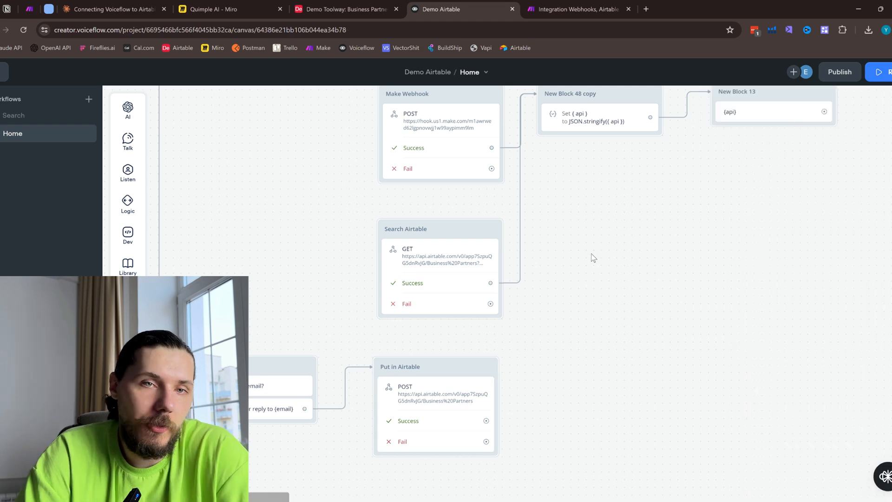
- Start a prototype run from the block asking for the email and check the existing Business Partners records in Airtable
left_click(561, 6)
left_click(484, 7)
scroll(705, 337, "down", 2)
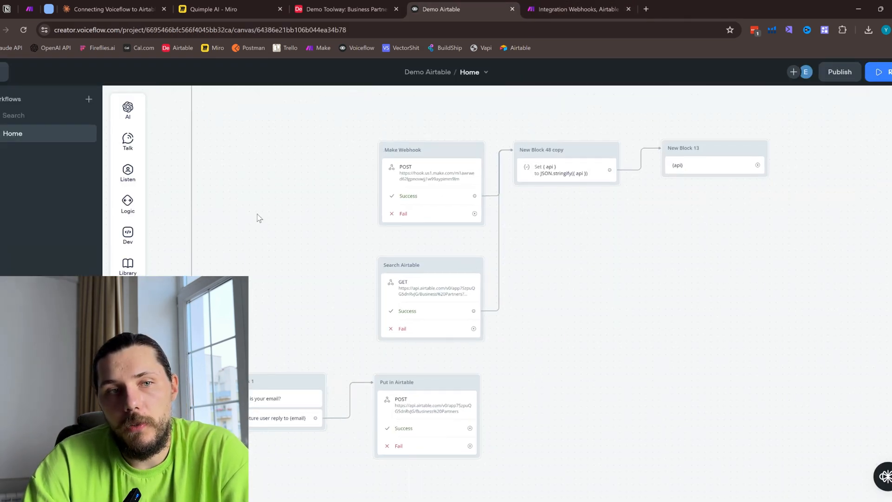
left_click(319, 380)
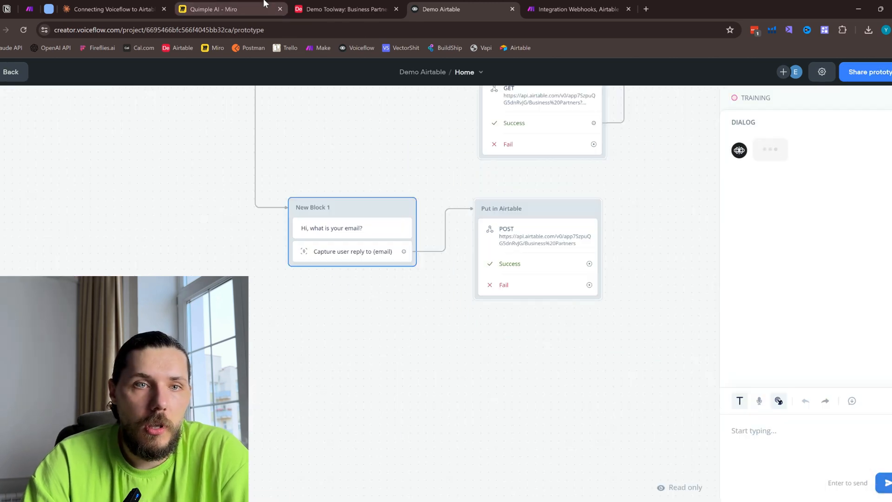
left_click(333, 8)
scroll(417, 388, "down", 3)
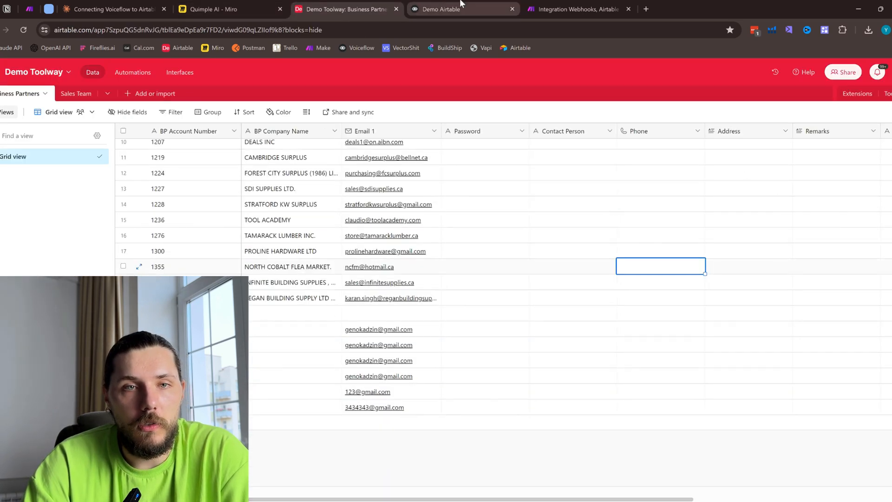
left_click(441, 8)
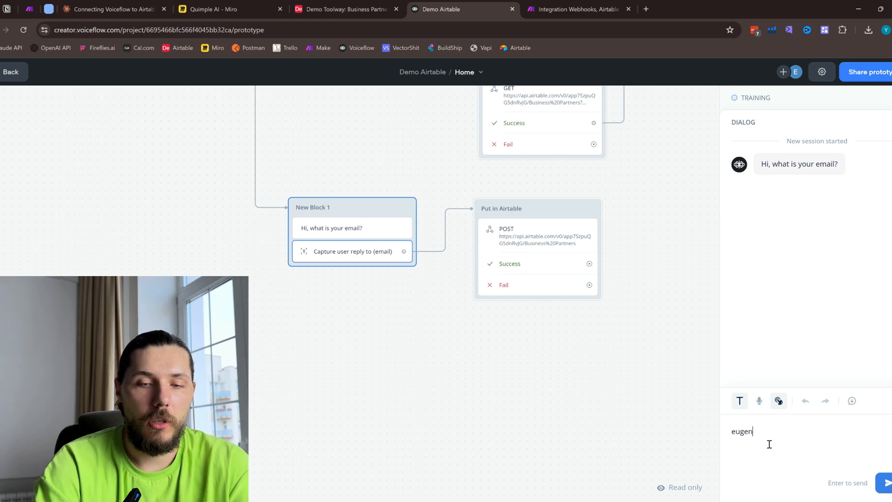
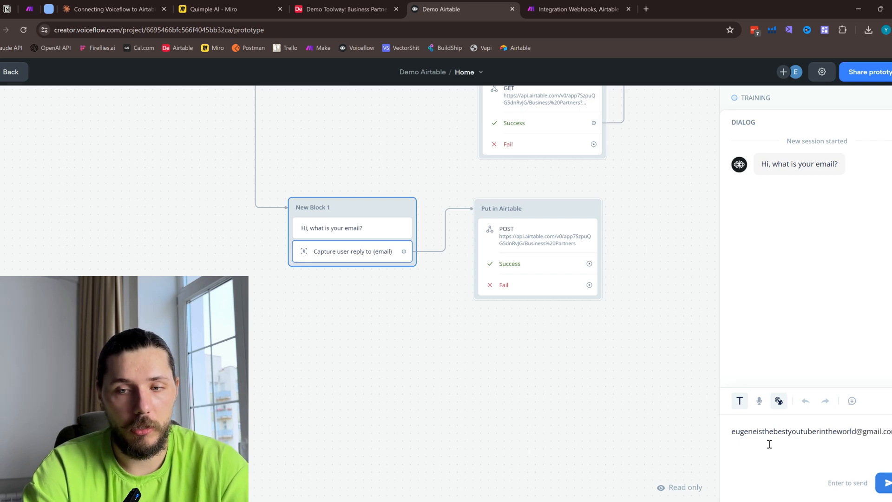
- Answer the prototype's email question with a sample email address and send it
left_click(885, 483)
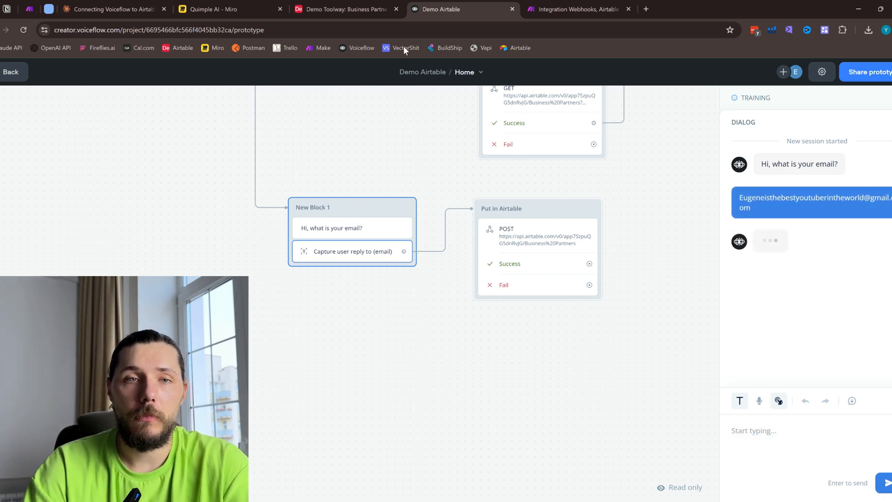
- Check the Business Partners table in Airtable for the submitted email and compare it with the prototype's API call result
left_click(362, 7)
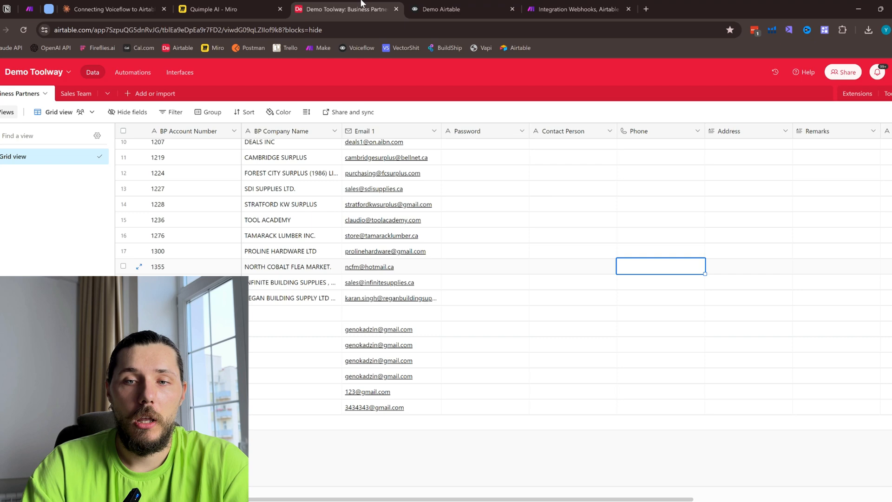
left_click(444, 7)
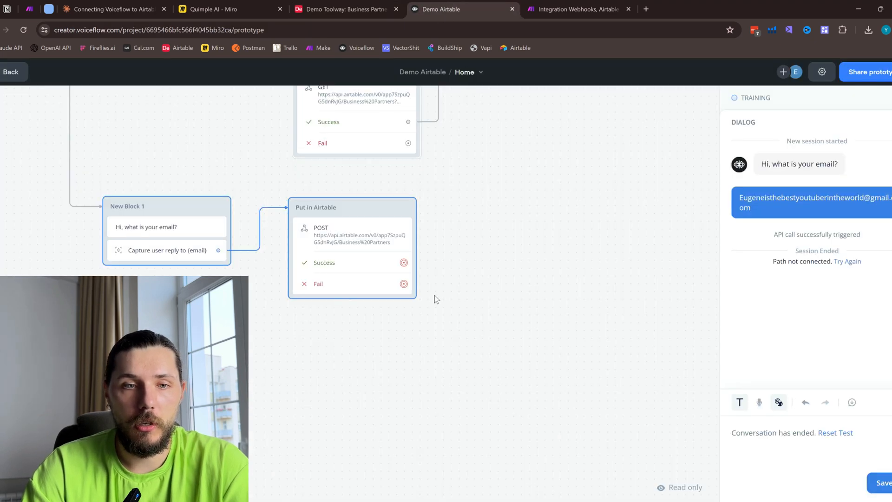
left_click(350, 7)
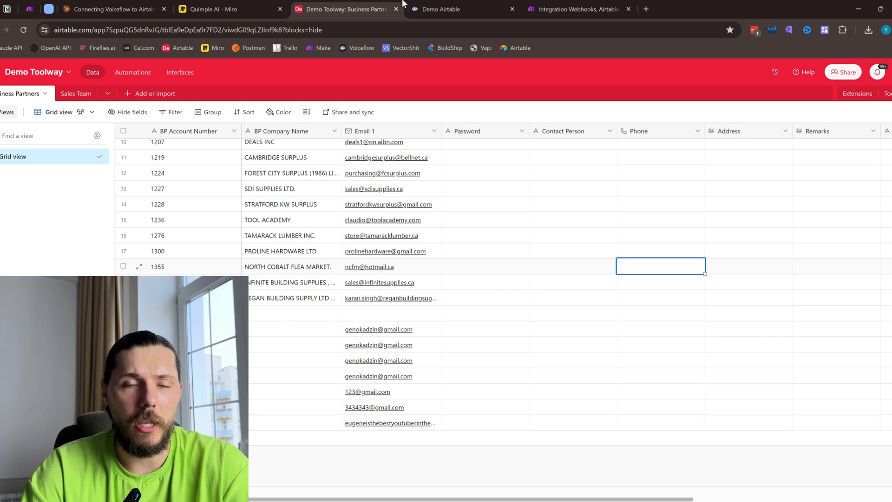
left_click(418, 8)
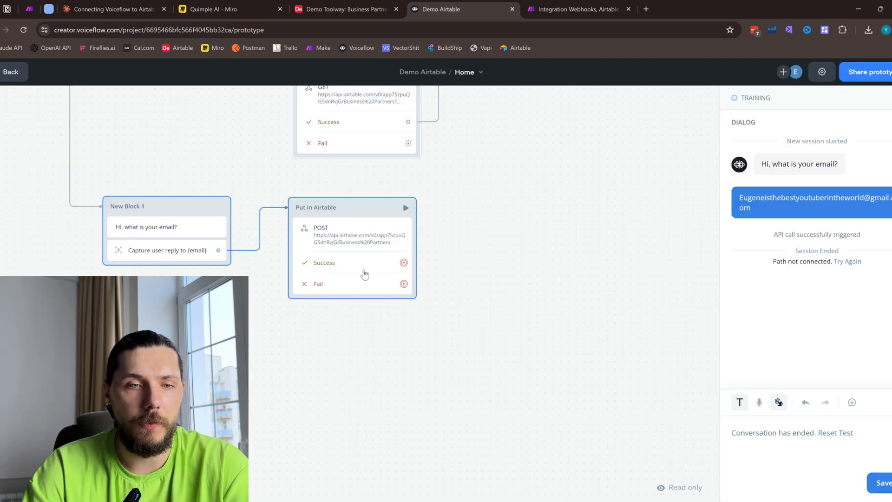
left_click(380, 5)
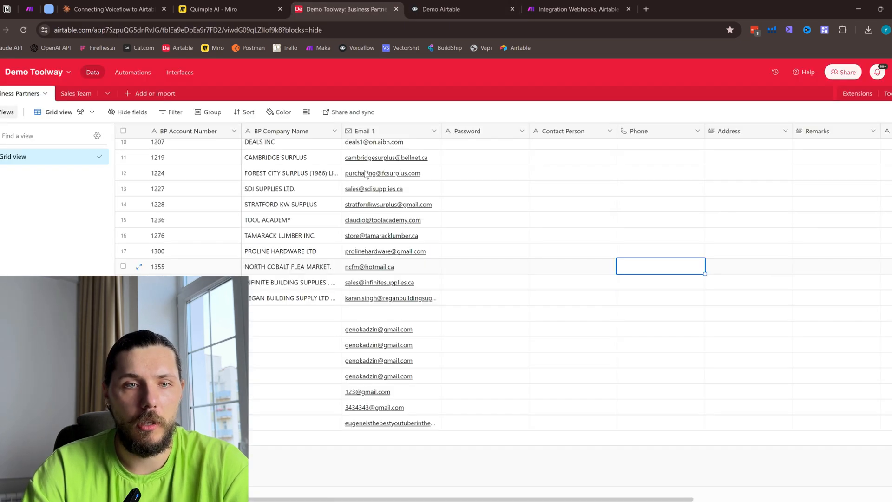
left_click(478, 7)
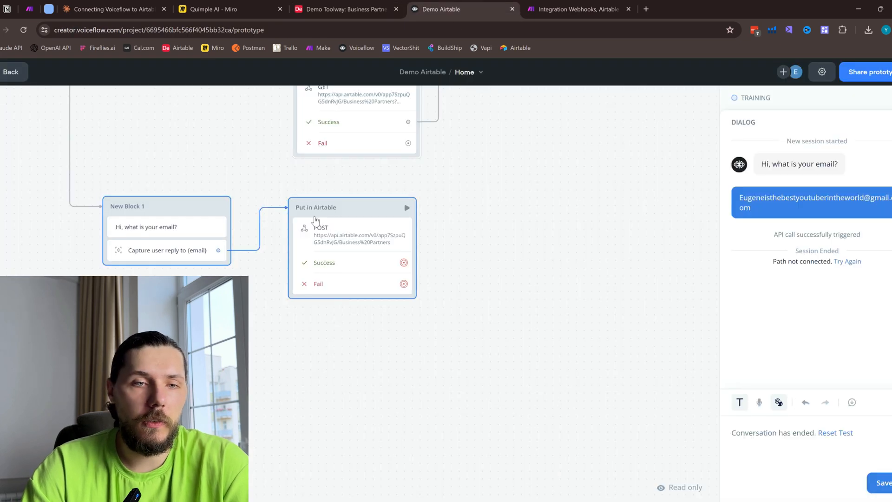
- Send a test of the Put in Airtable request with a sample email and inspect the response's record id
left_click(364, 242)
left_click(884, 479)
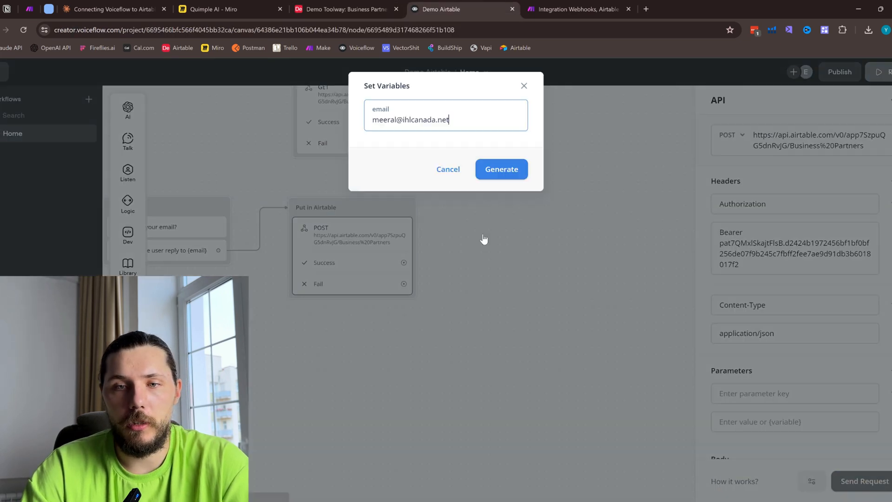
triple_click(443, 119)
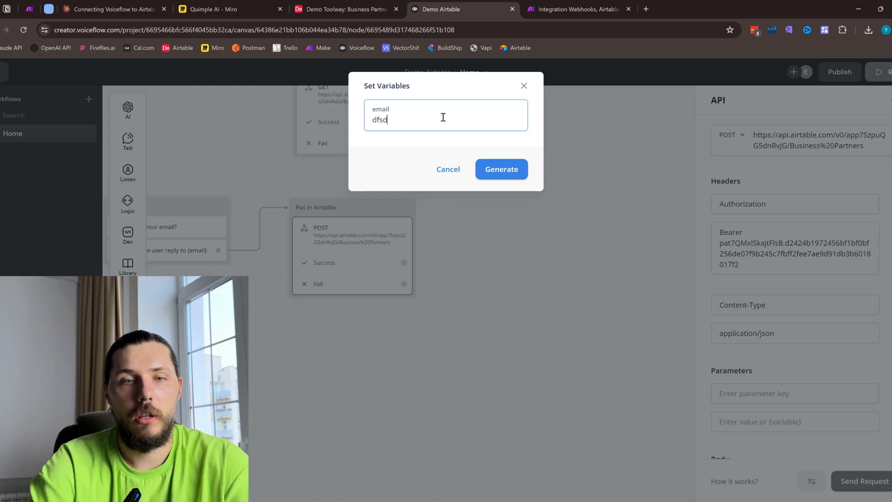
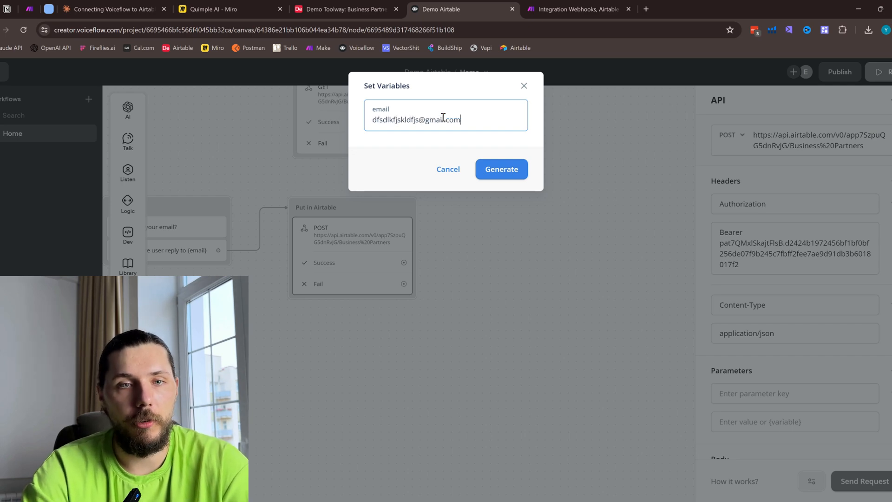
left_click(510, 175)
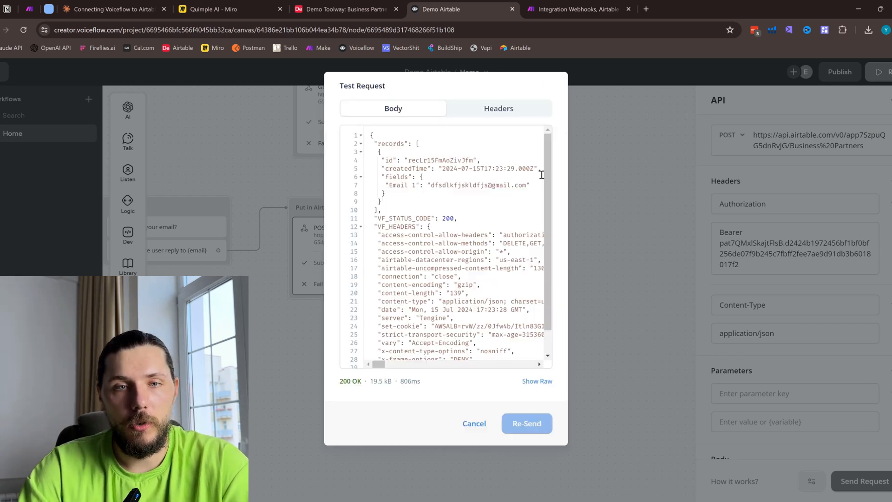
left_click(449, 159)
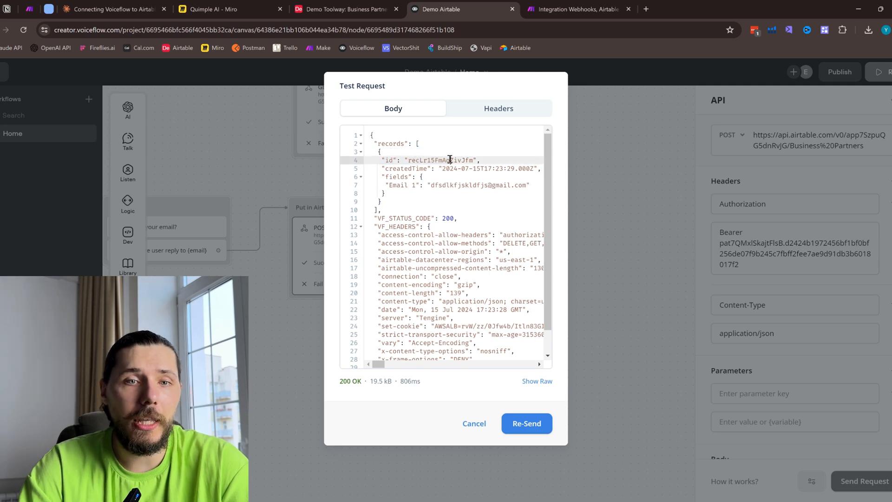
- Switch to Make and review the webhook, Airtable upsert, JSON and webhook response scenario against the Voiceflow API blocks
left_click(562, 5)
left_click(492, 5)
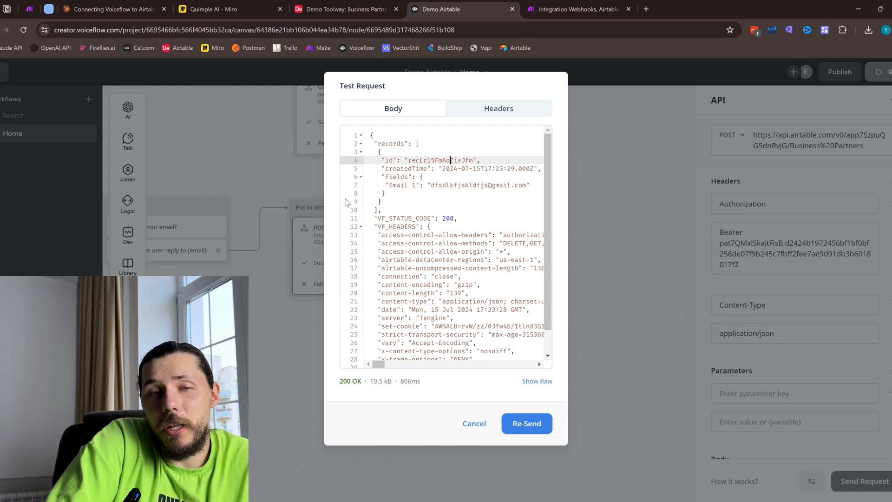
key("ctrl+Tab")
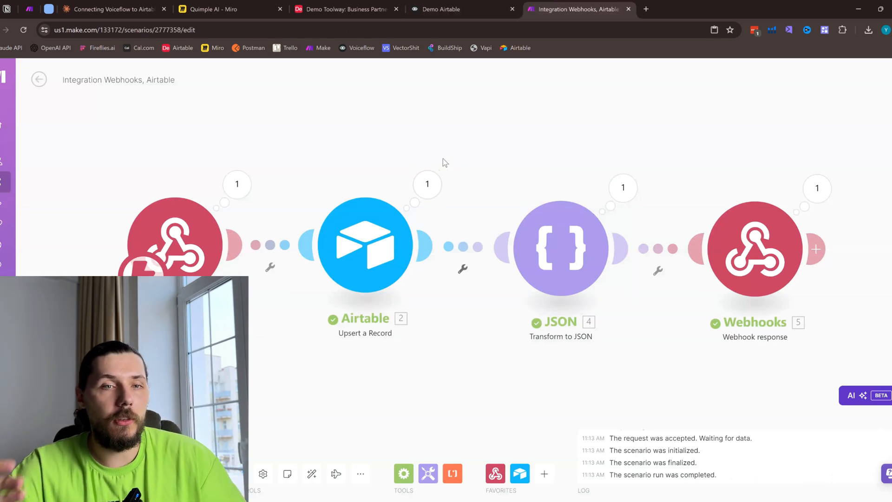
scroll(386, 296, "down", 1)
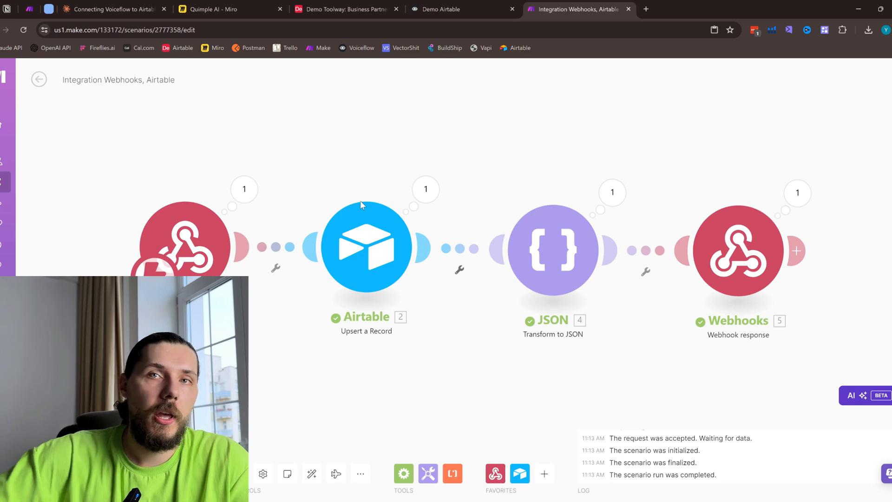
scroll(487, 127, "down", 2)
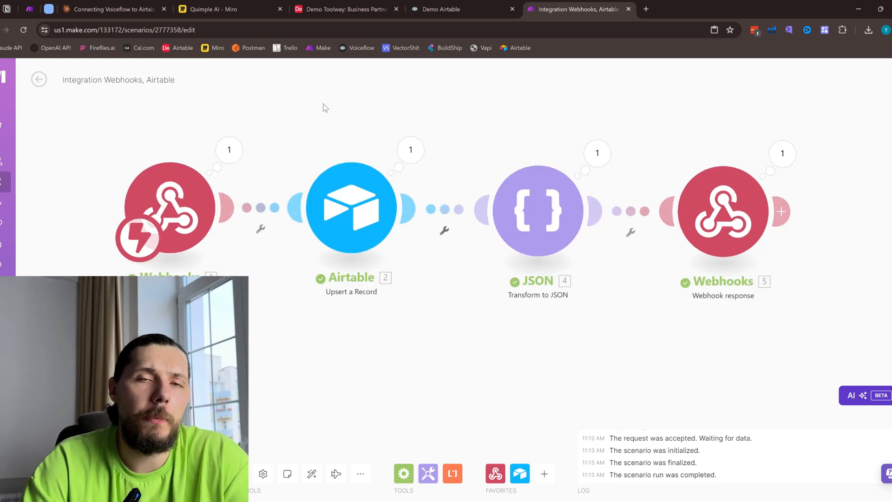
left_click(443, 9)
left_click_drag(459, 189, 564, 288)
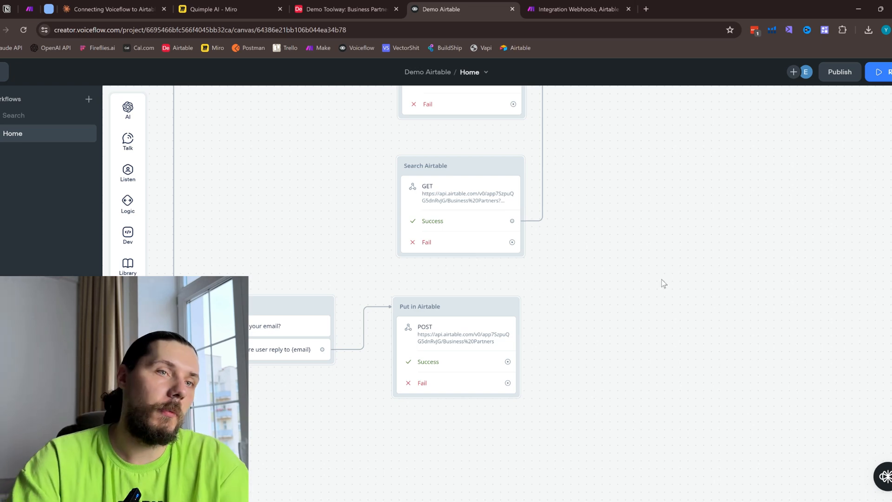
- Read Claude's explanation of the Airtable endpoint URL and look over the whole Voiceflow workflow
left_click(146, 8)
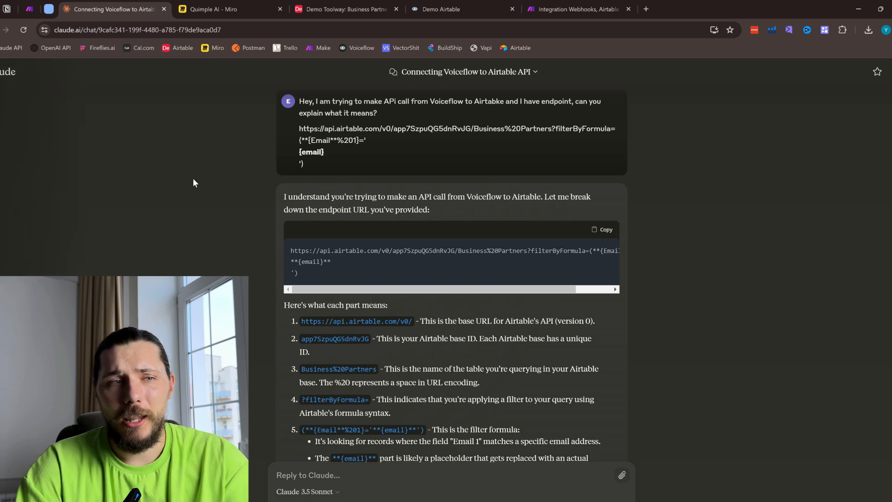
scroll(437, 260, "down", 3)
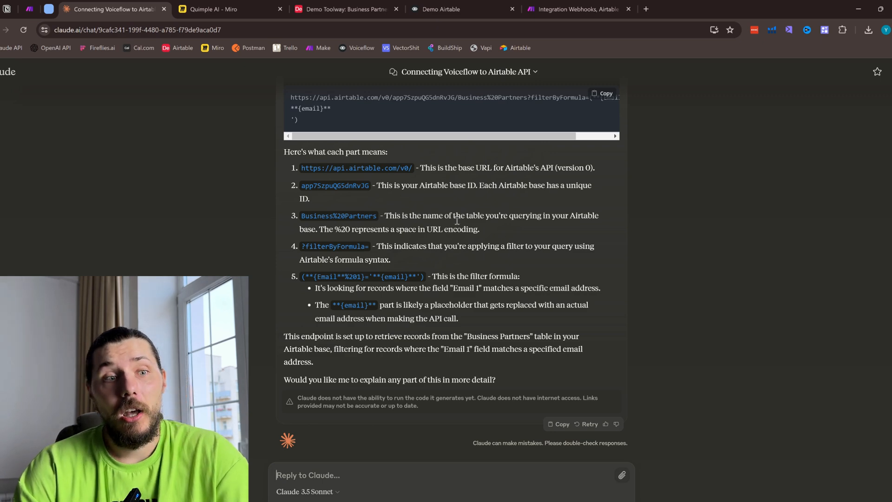
left_click(435, 8)
scroll(404, 235, "down", 5)
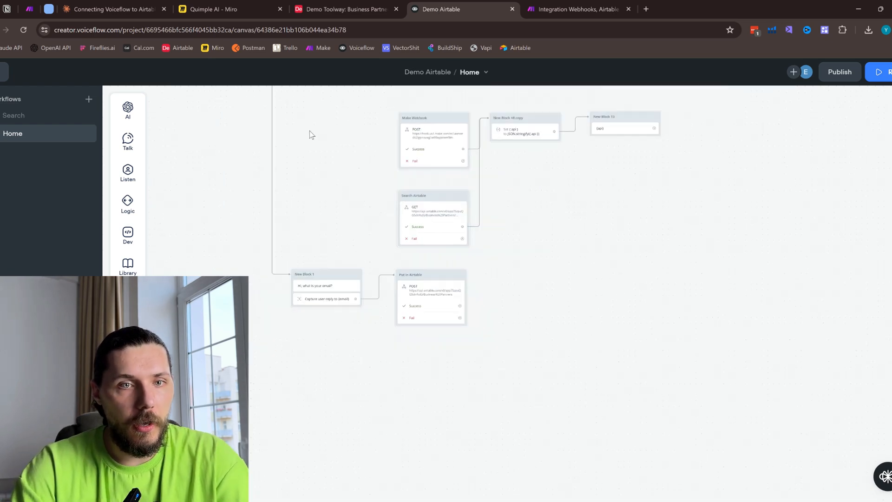
scroll(428, 185, "up", 5)
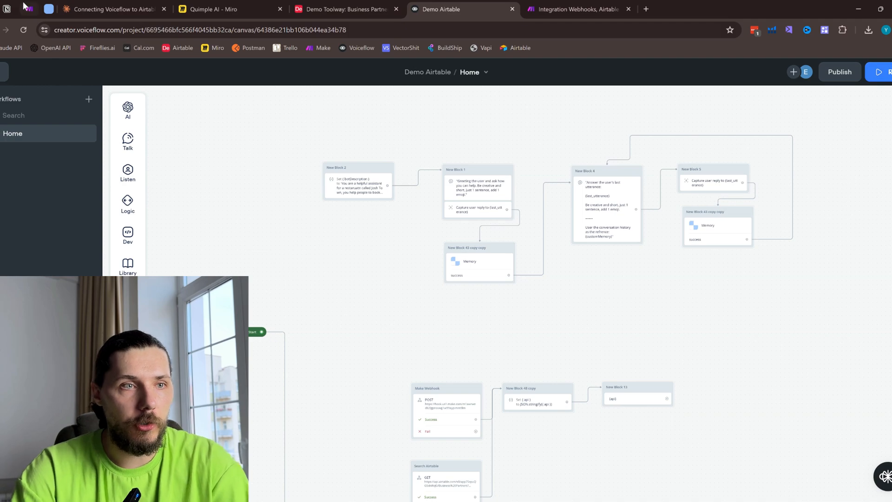
- Switch to the Notion resource hub and look through the shared Voiceflow and Make files under Recent Videos
left_click(9, 8)
scroll(455, 245, "down", 6)
scroll(456, 245, "up", 3)
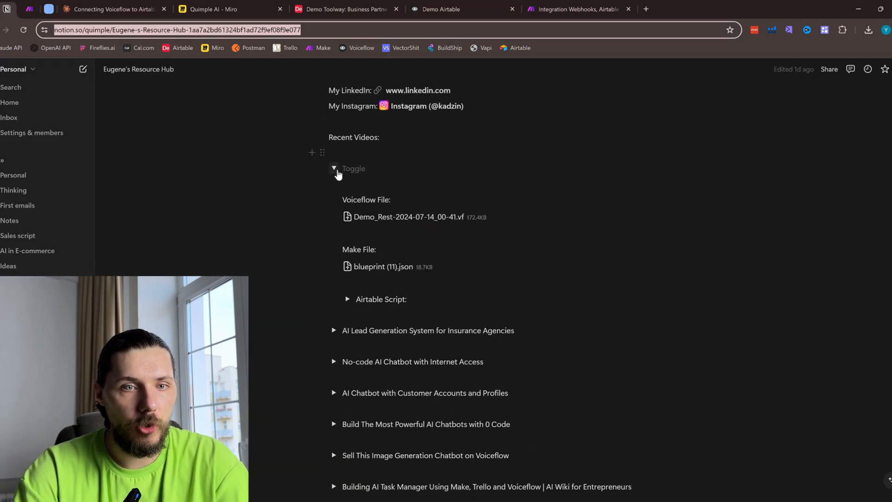
left_click(334, 169)
- Return to the Make scenario and view its blueprint export and import options
left_click(622, 6)
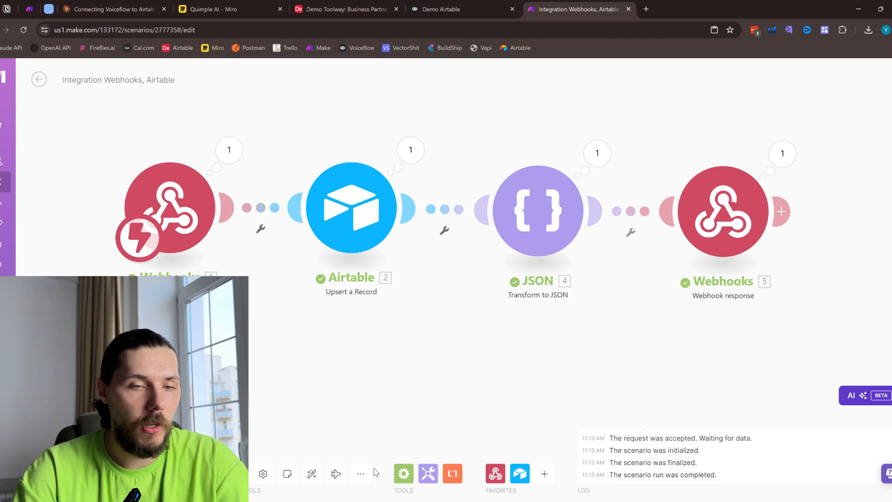
left_click(361, 473)
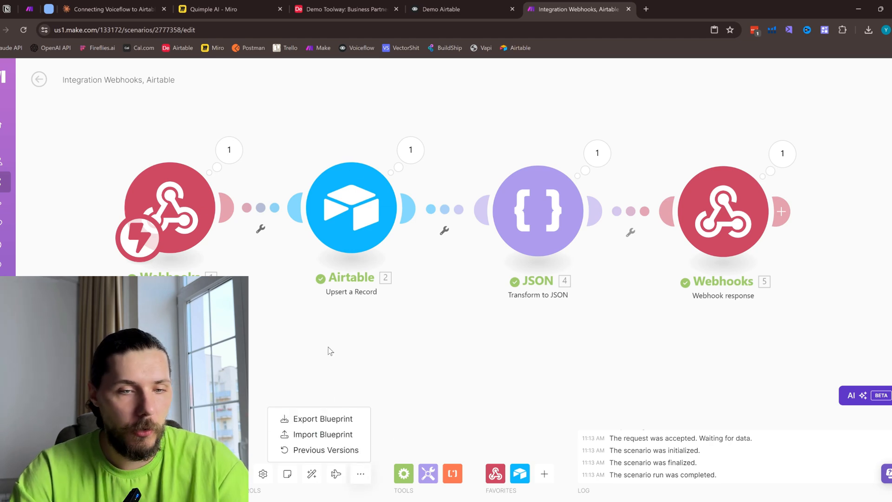
left_click_drag(390, 356, 394, 370)
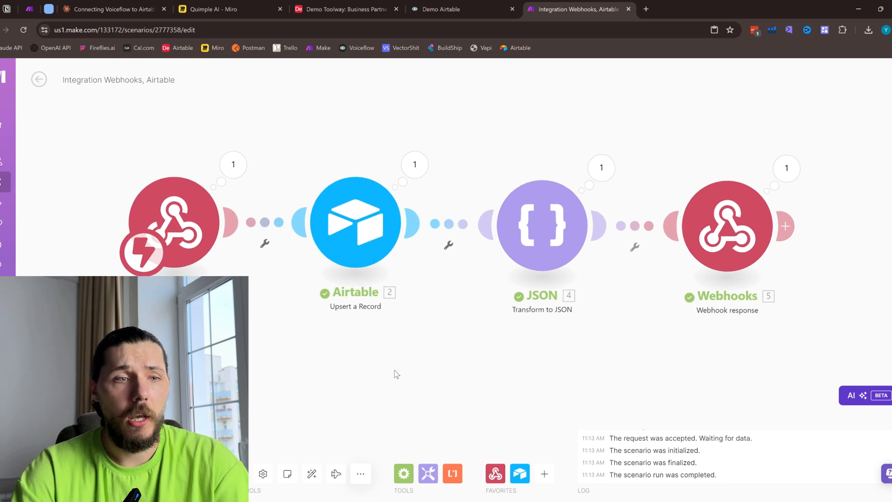